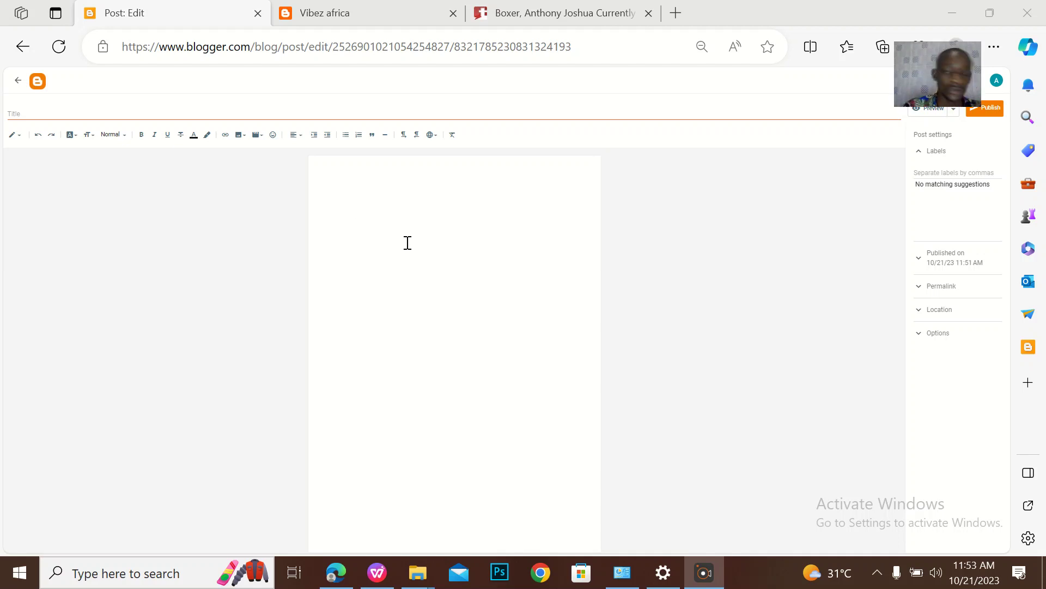
Type test gibberish into the empty post body, then erase it
left_click(369, 216)
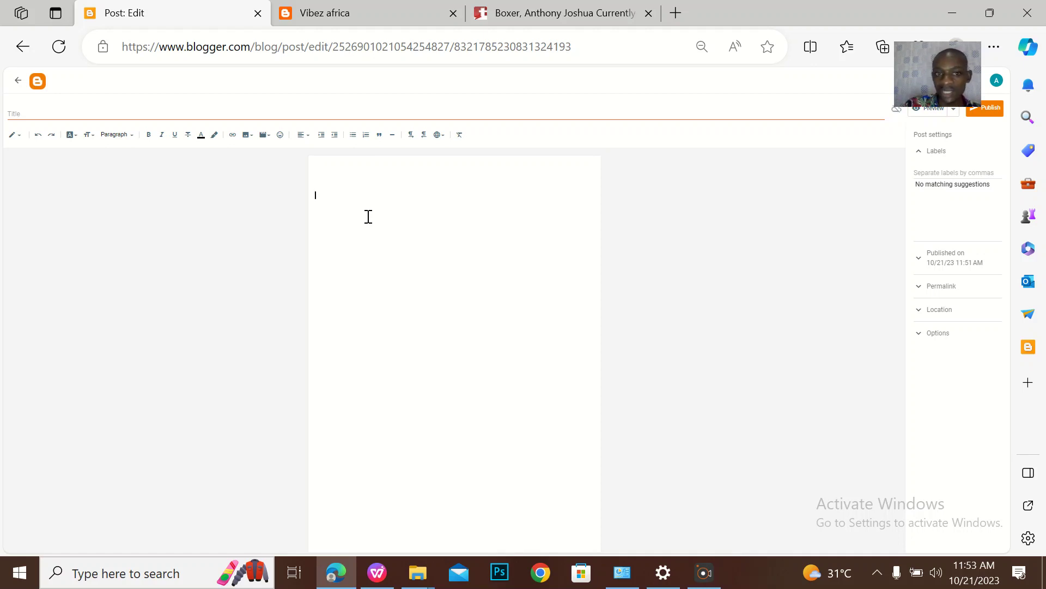
key("BackSpace")
key("BackSpace")
key("BackSpace")
key("BackSpace")
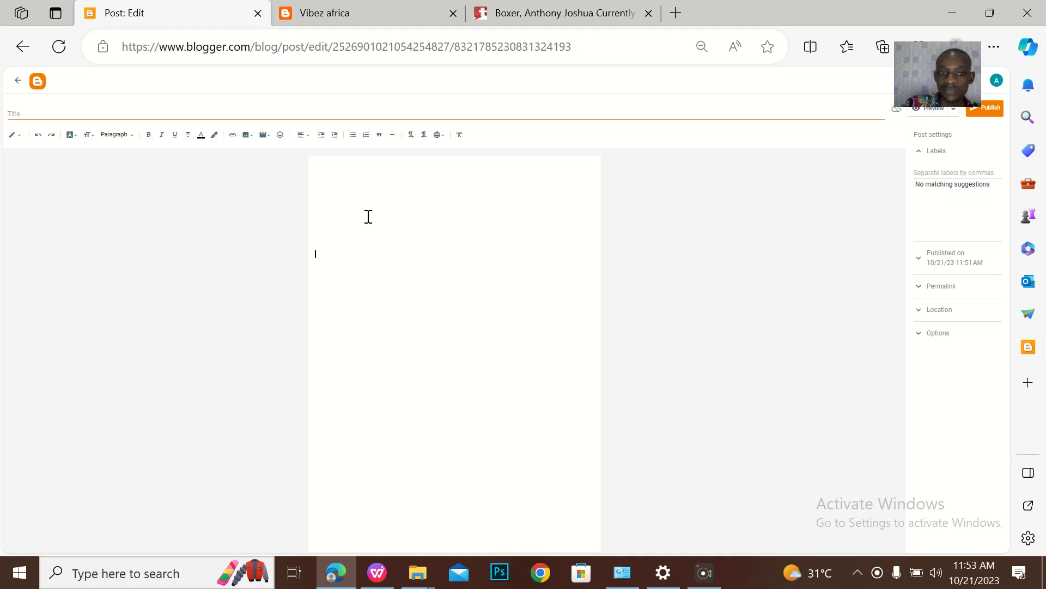
key("Return")
key("Return")
key("Return")
key("Return")
key("Return")
key("Return")
key("Return")
key("Return")
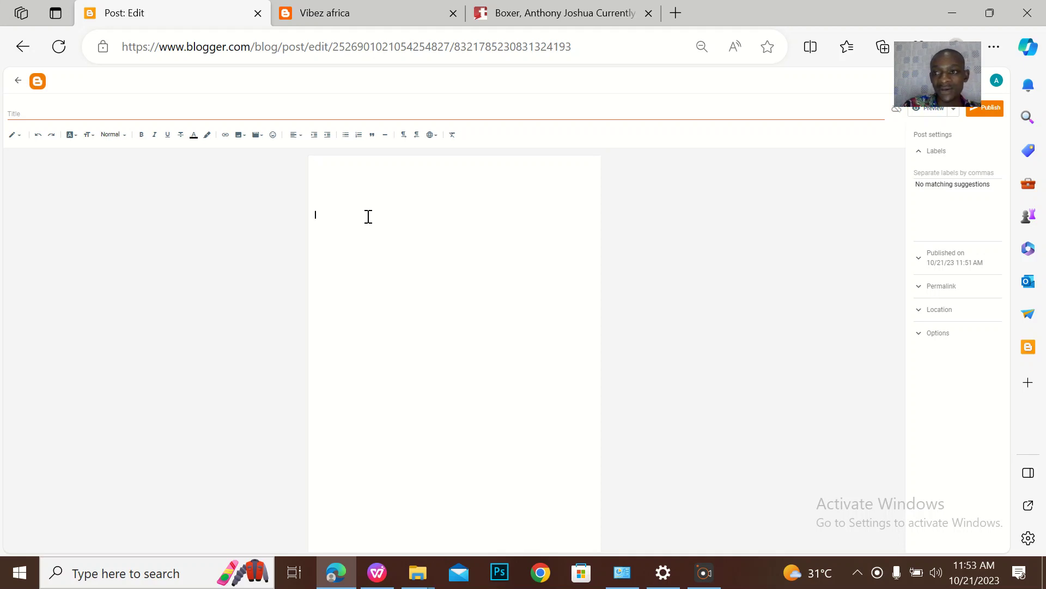
key("BackSpace")
key("BackSpace")
key("BackSpace")
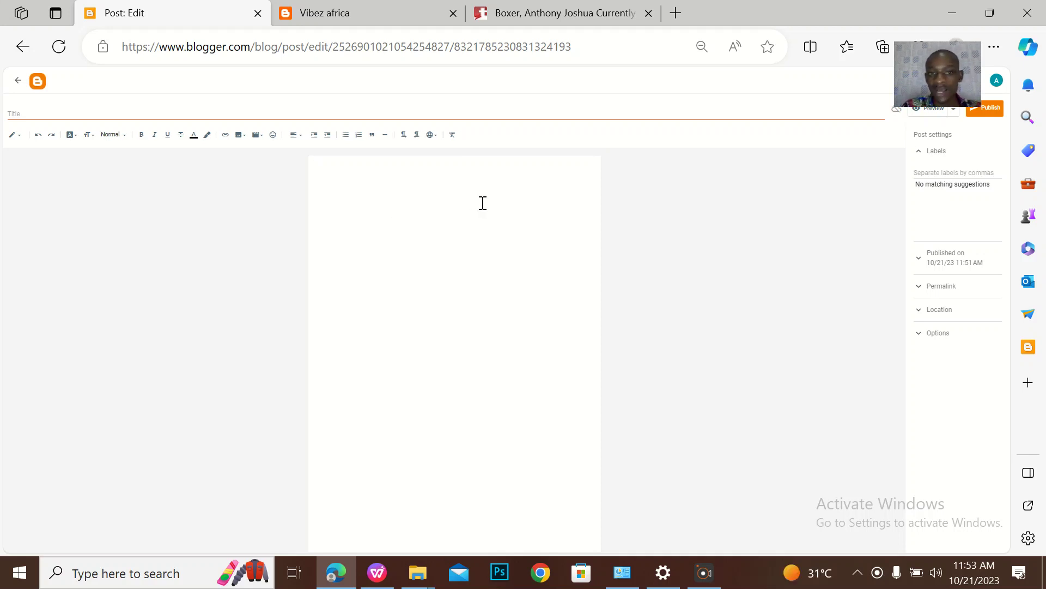
type("mshbhdgsddcbhc")
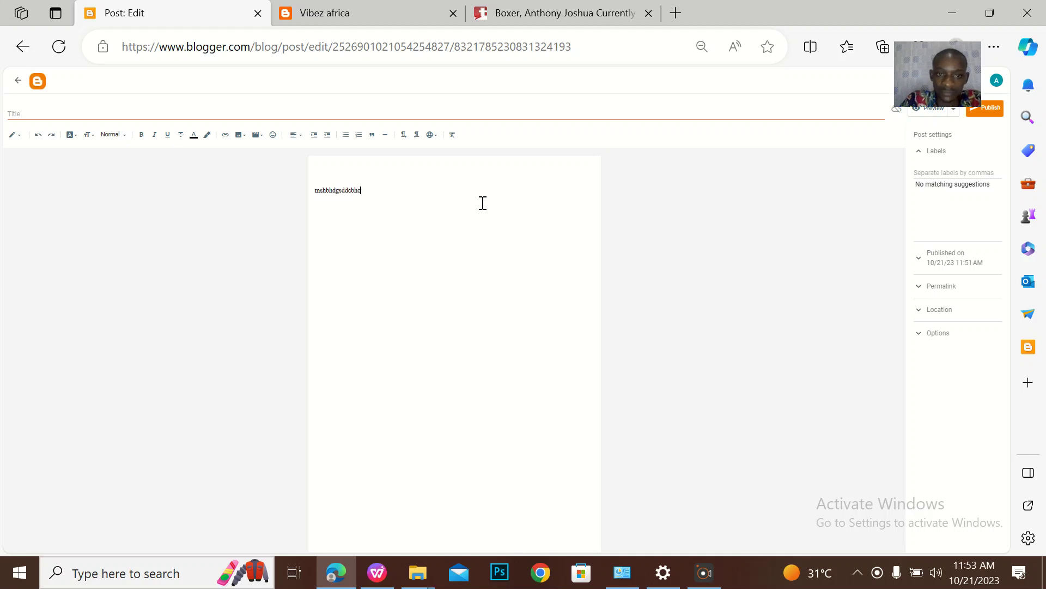
type("gfcgdcbdcgdcgdcvsadsgy")
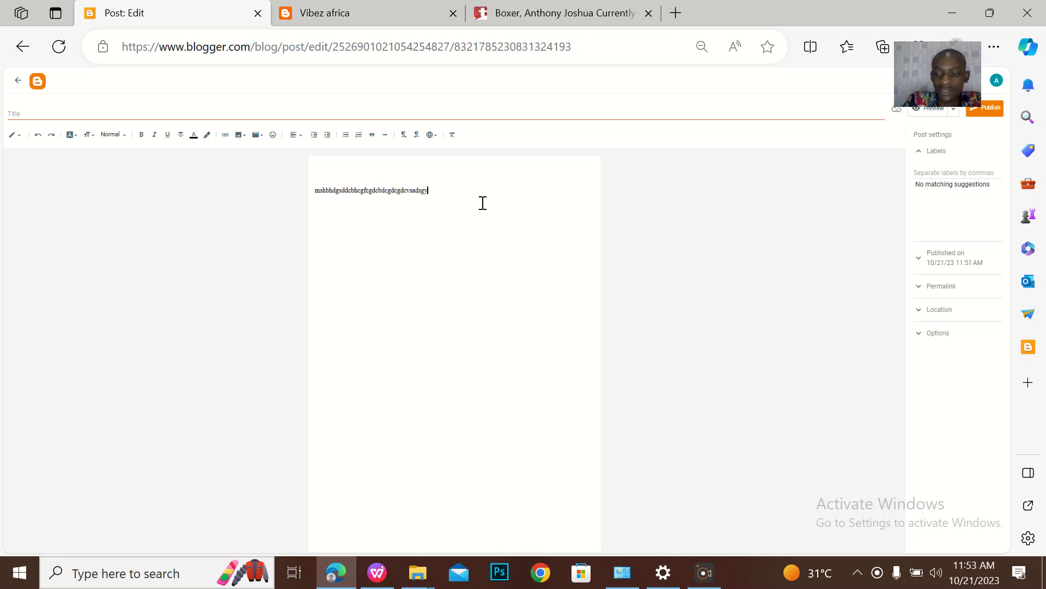
key("BackSpace")
key("BackSpace")
key("BackSpace")
key("BackSpace")
key("BackSpace")
key("BackSpace")
key("BackSpace")
key("BackSpace")
key("BackSpace")
key("BackSpace")
key("BackSpace")
key("BackSpace")
key("BackSpace")
key("BackSpace")
key("BackSpace")
key("BackSpace")
key("BackSpace")
key("BackSpace")
key("BackSpace")
key("BackSpace")
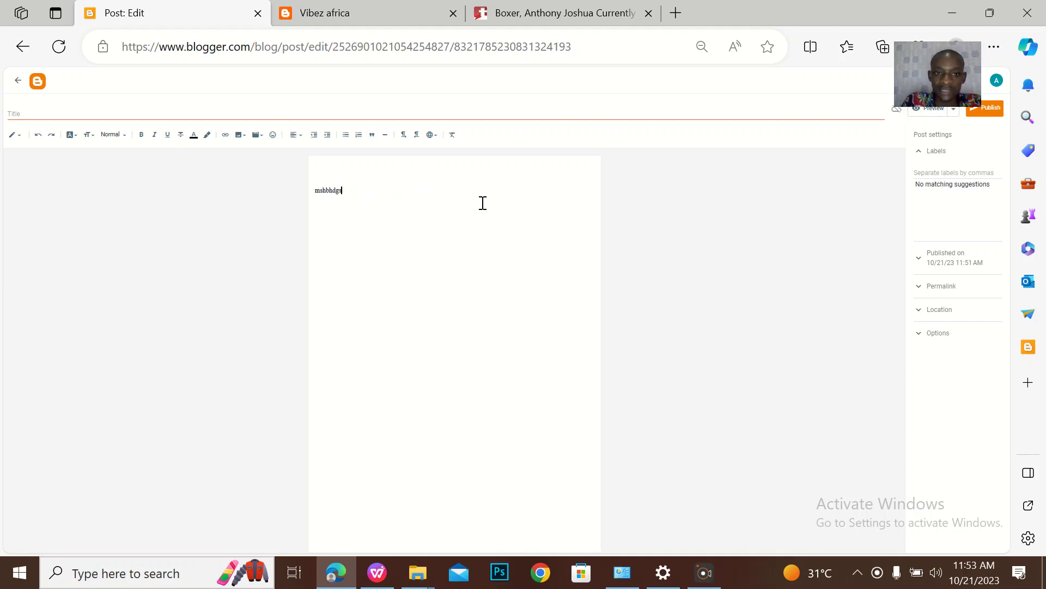
key("Return")
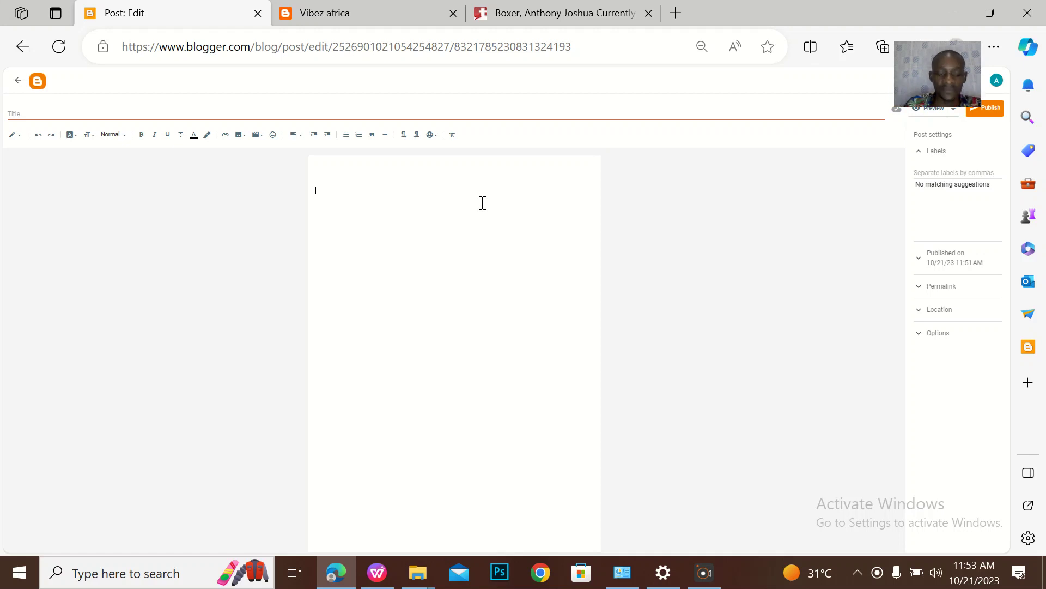
Write 'okay welcome to website tutor blogging tutorial class' and start a new line below
key("Caps_Lock")
key("Caps_Lock")
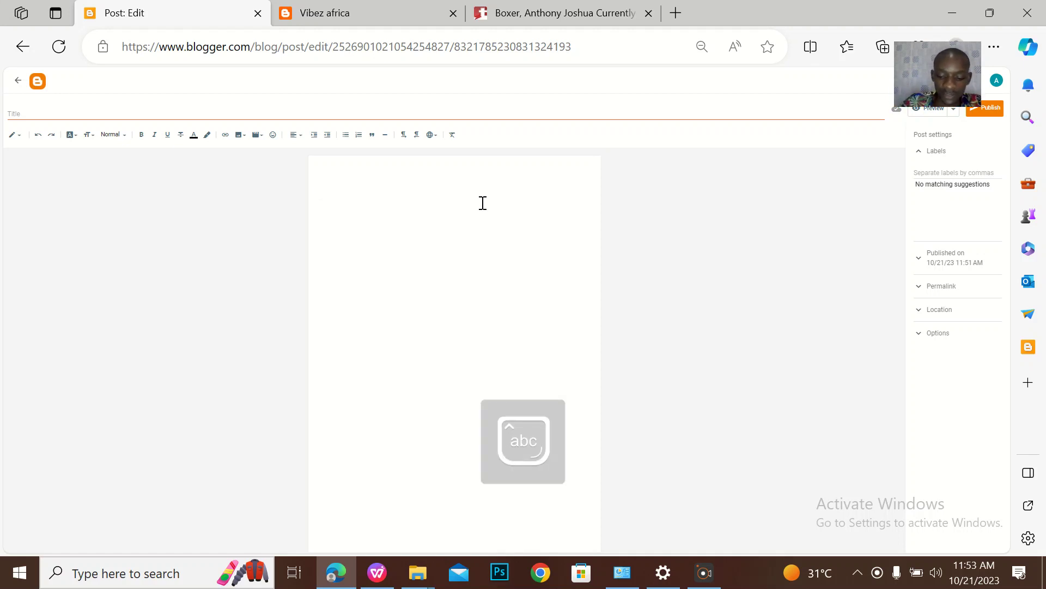
type("kay we")
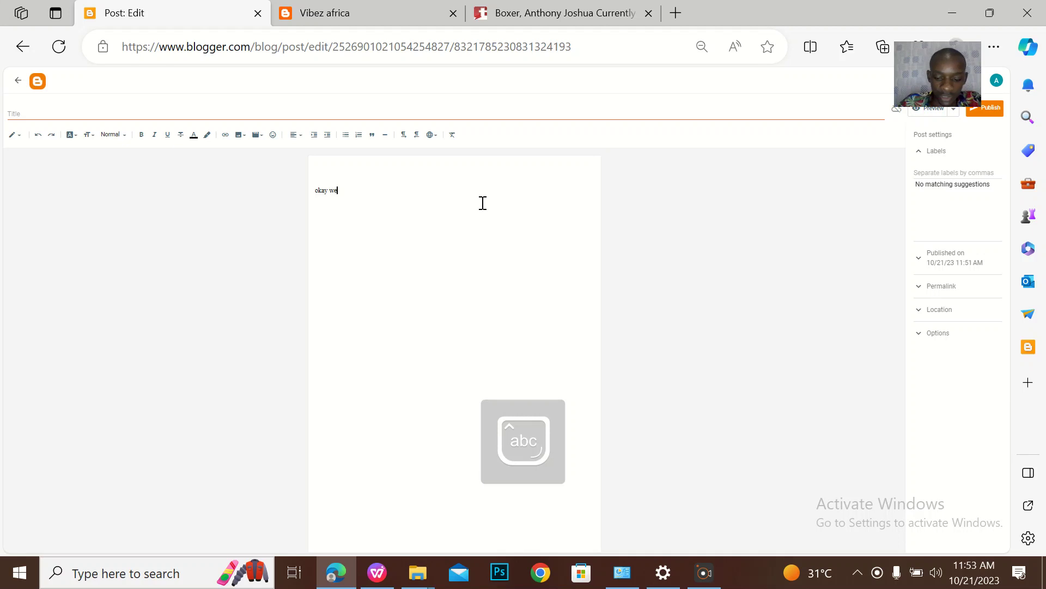
type("lcome to ")
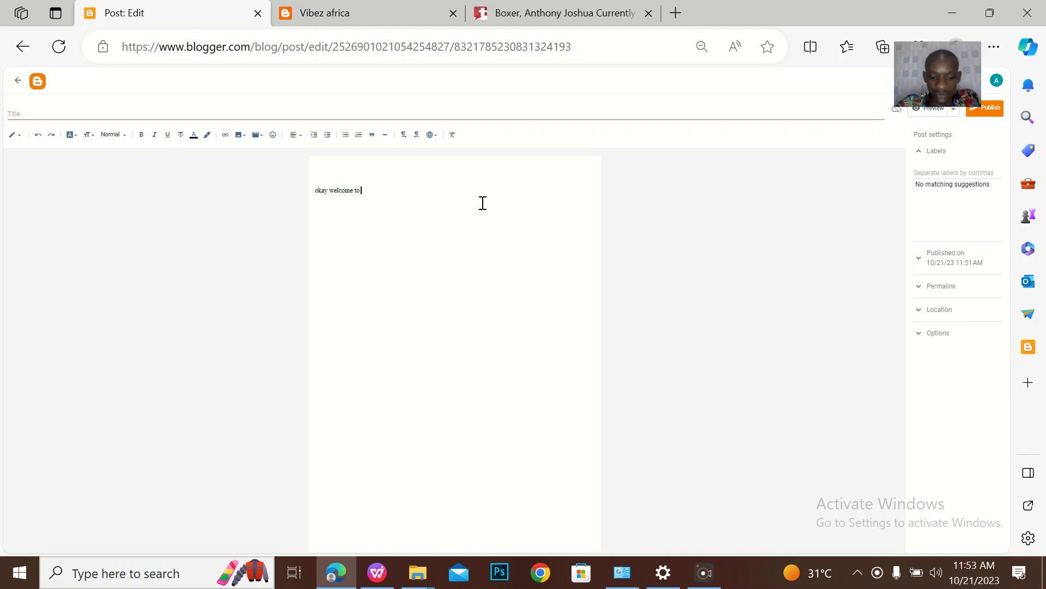
type("welsite tutor")
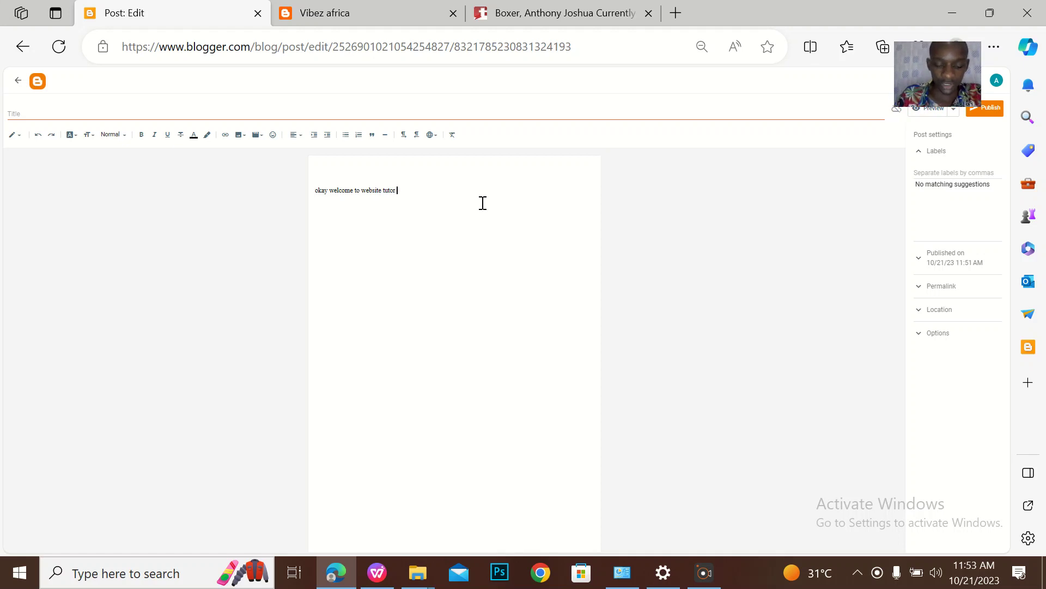
type(" bloggin")
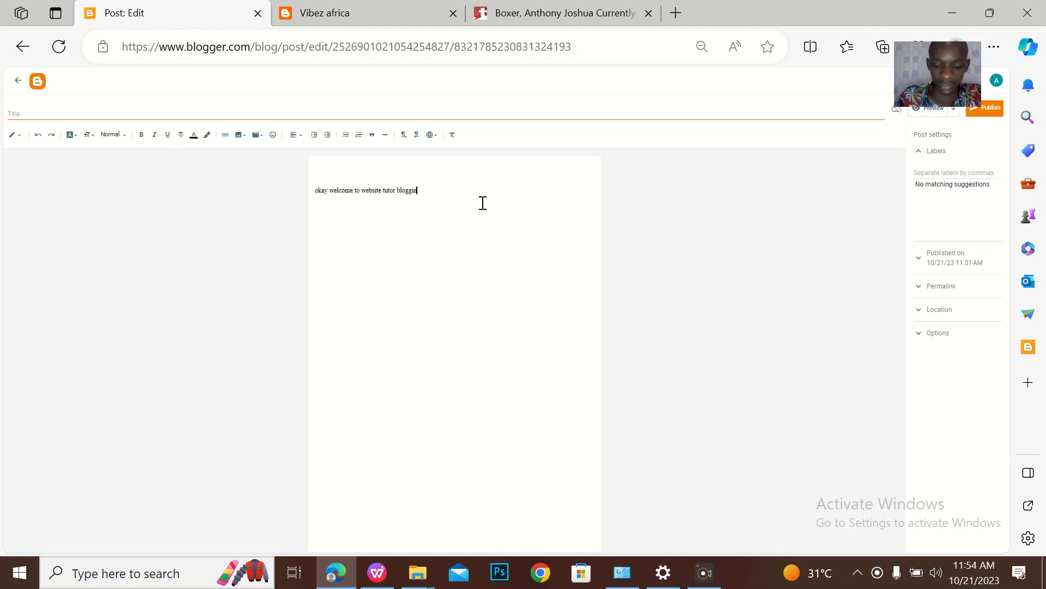
type("g tutorial class")
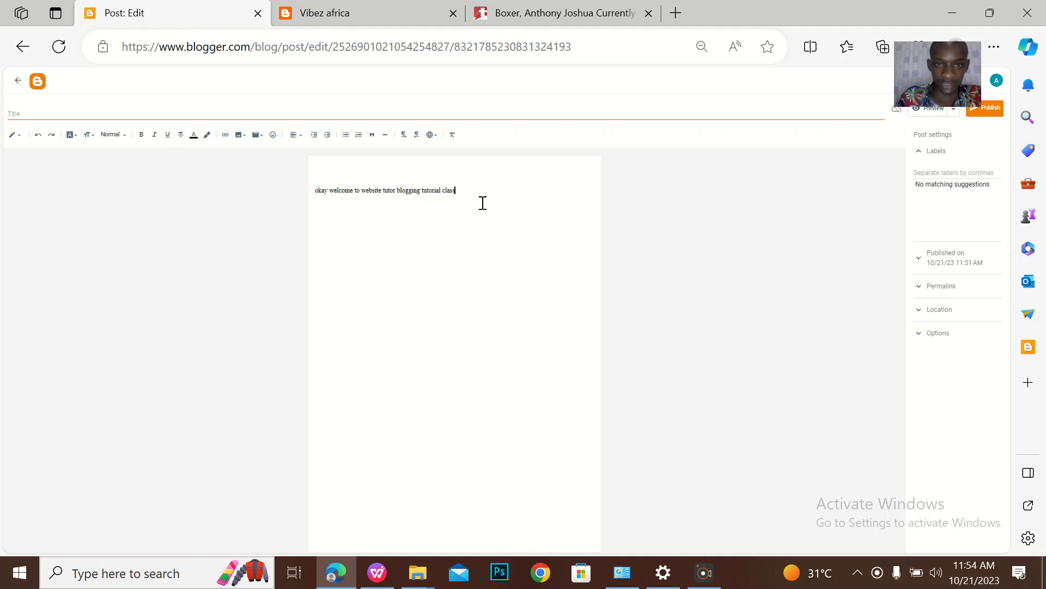
key("Return")
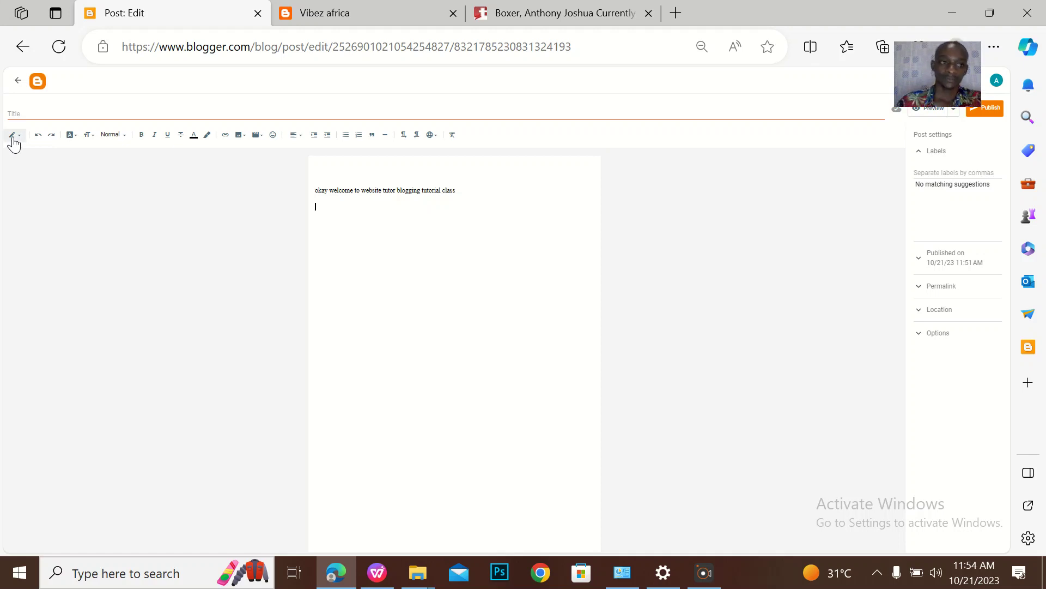
Enter 'Introduction to blogging classes by the website tutor' as the post title, capital I first
left_click(31, 112)
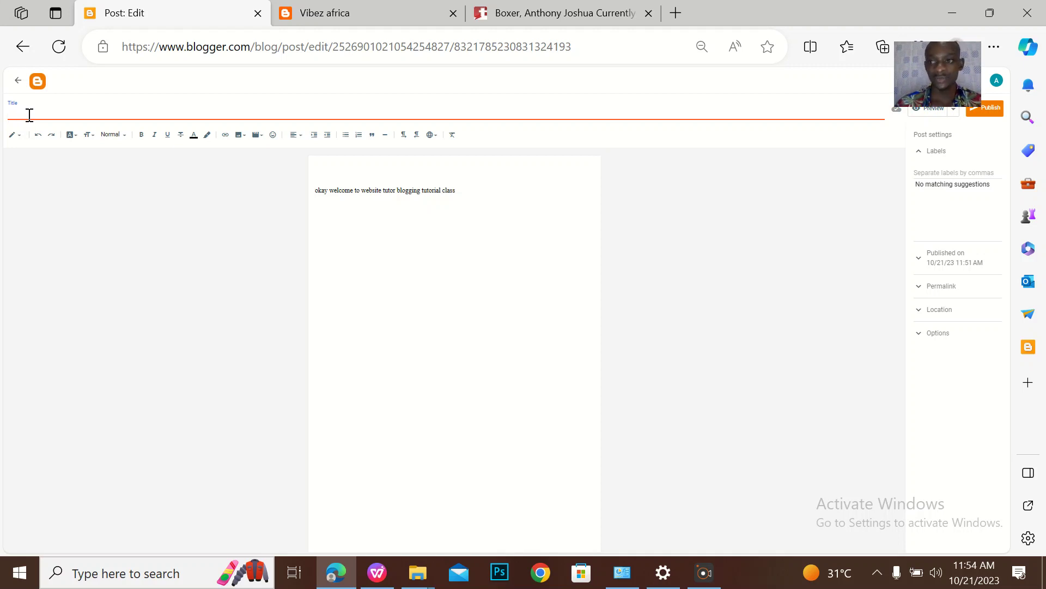
key("Caps_Lock")
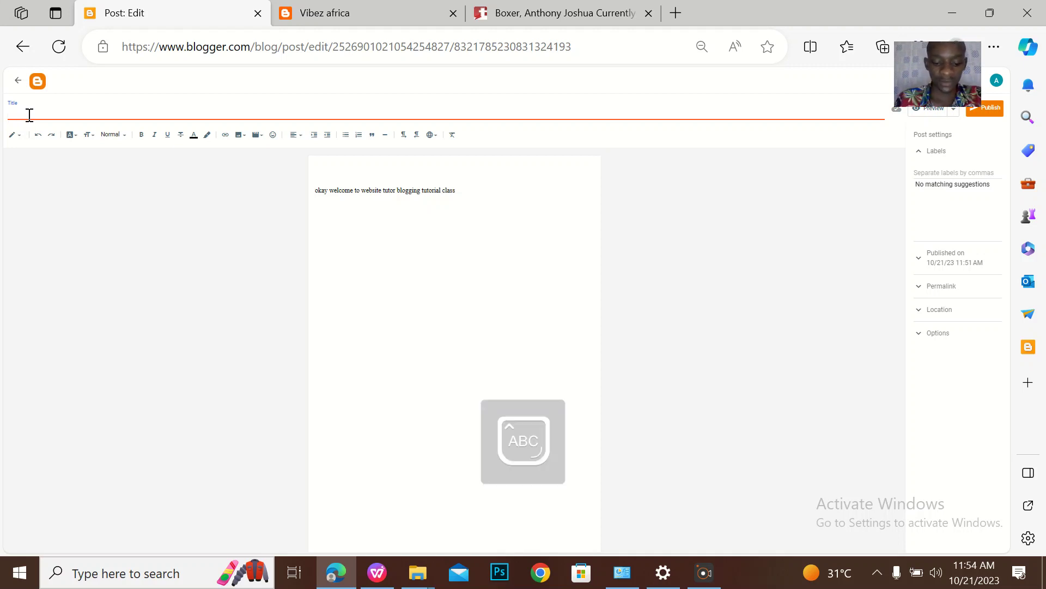
type("I")
key("Caps_Lock")
type("ntro")
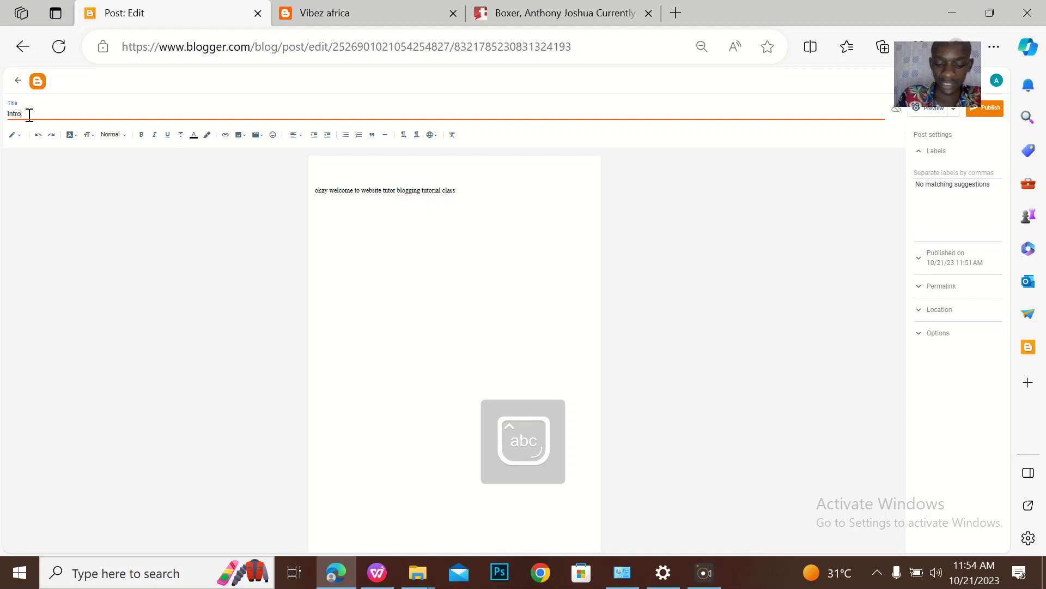
type("duction t")
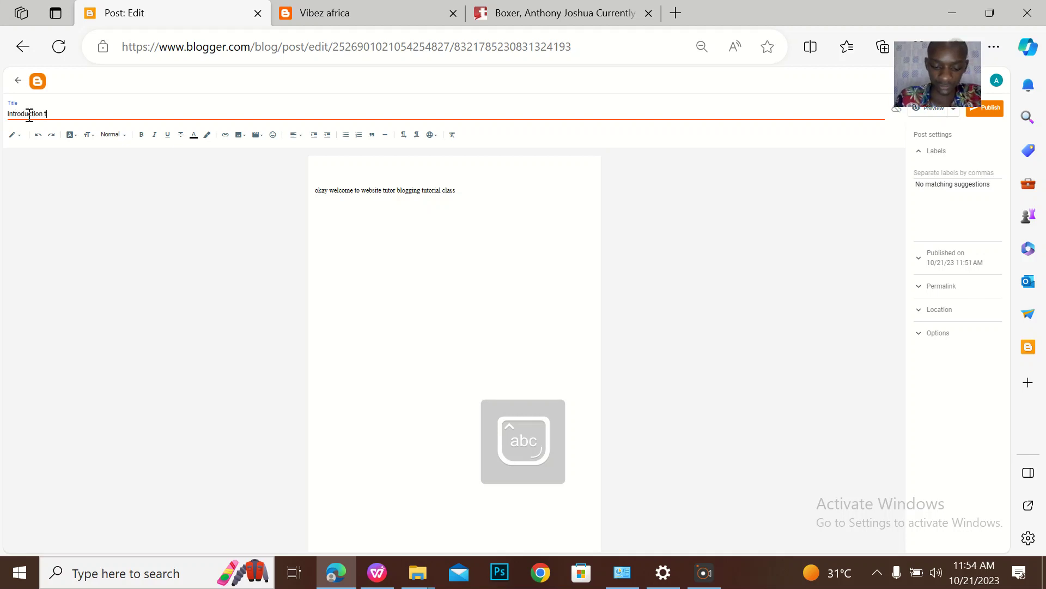
type("o blogg")
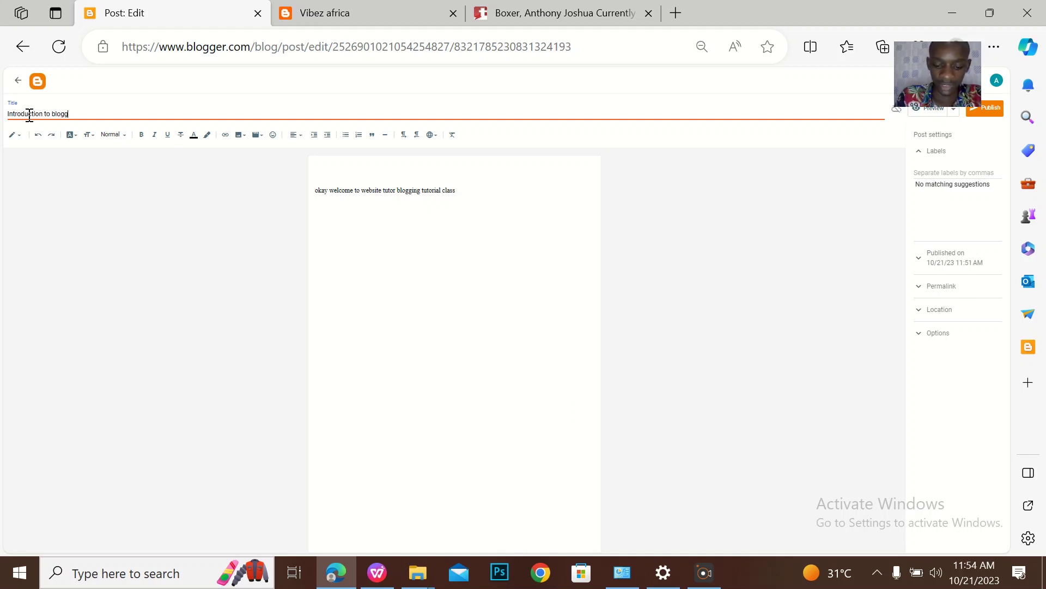
type("ing classes n")
type("y the website tuto")
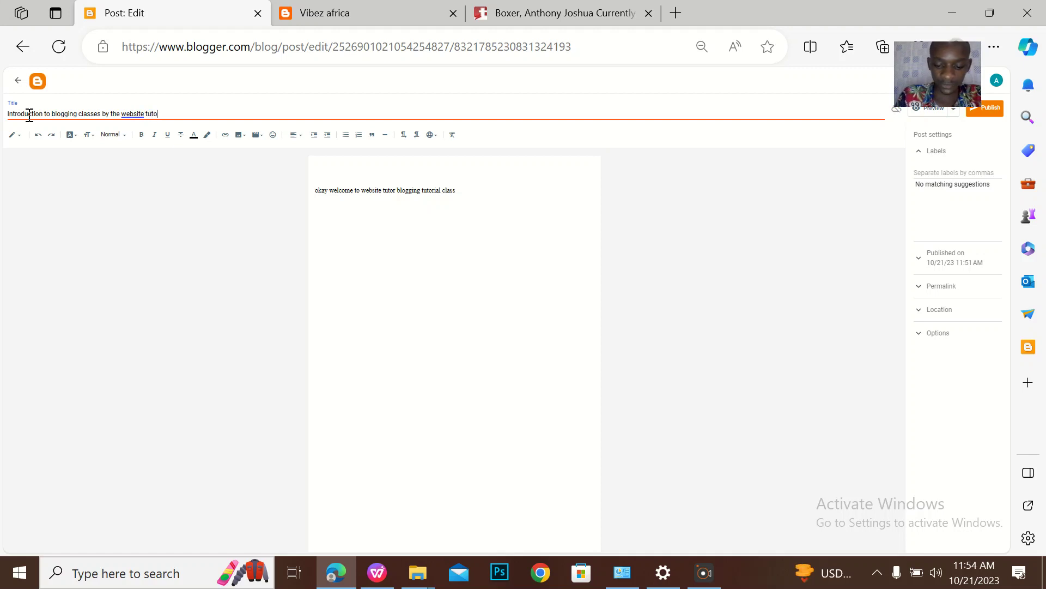
type("r")
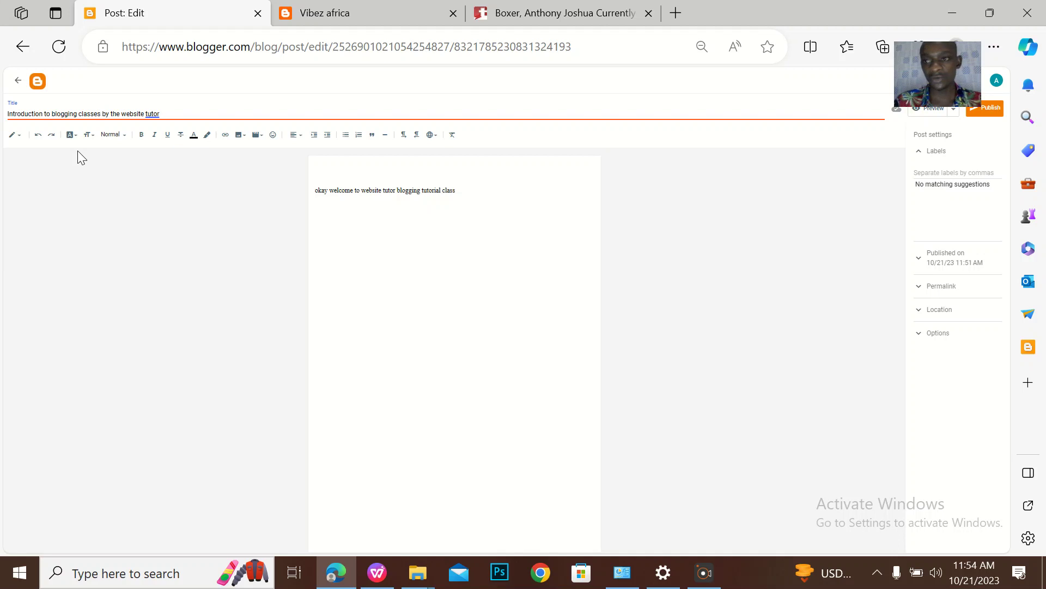
Switch the post editor to HTML view and open a new blank browser tab
left_click(14, 138)
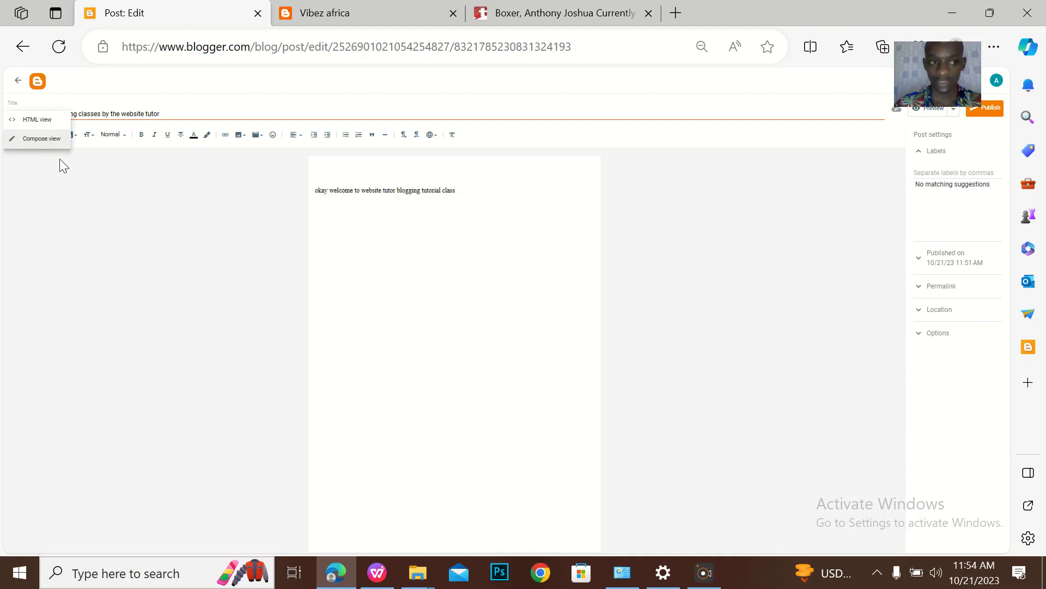
left_click(38, 140)
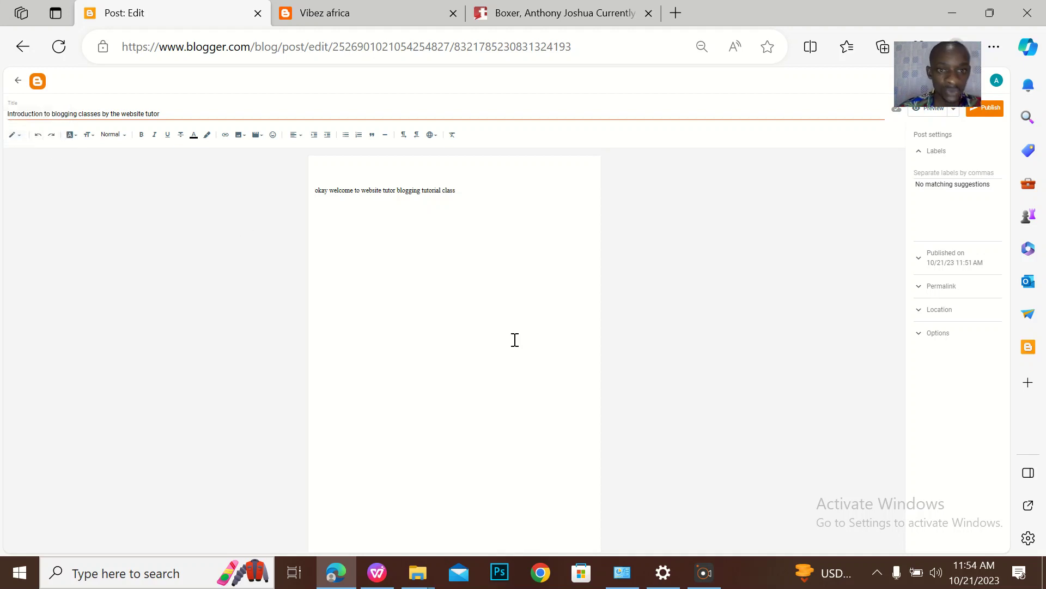
left_click(476, 186)
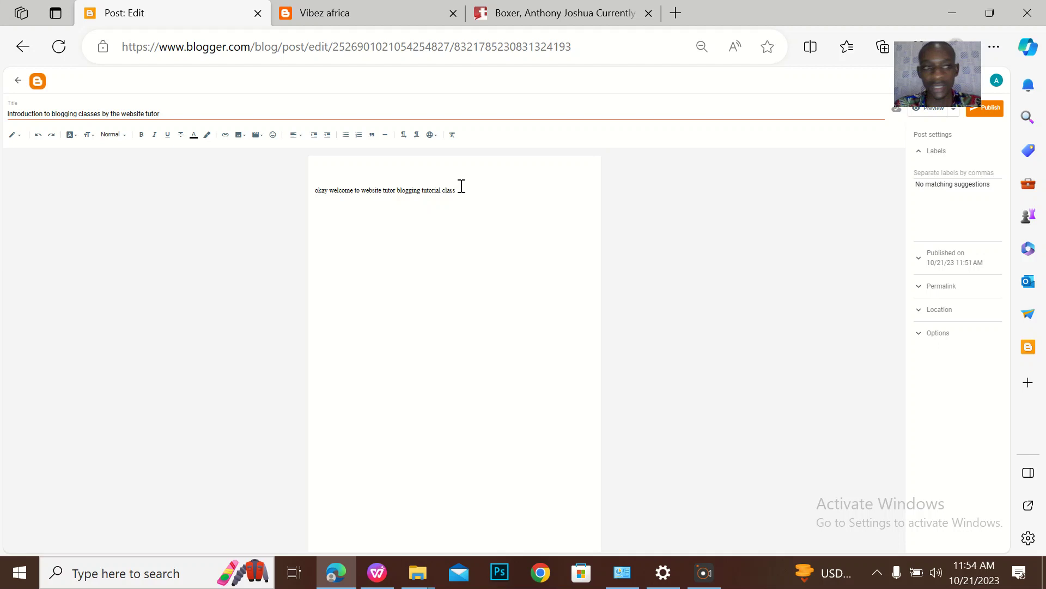
left_click(15, 135)
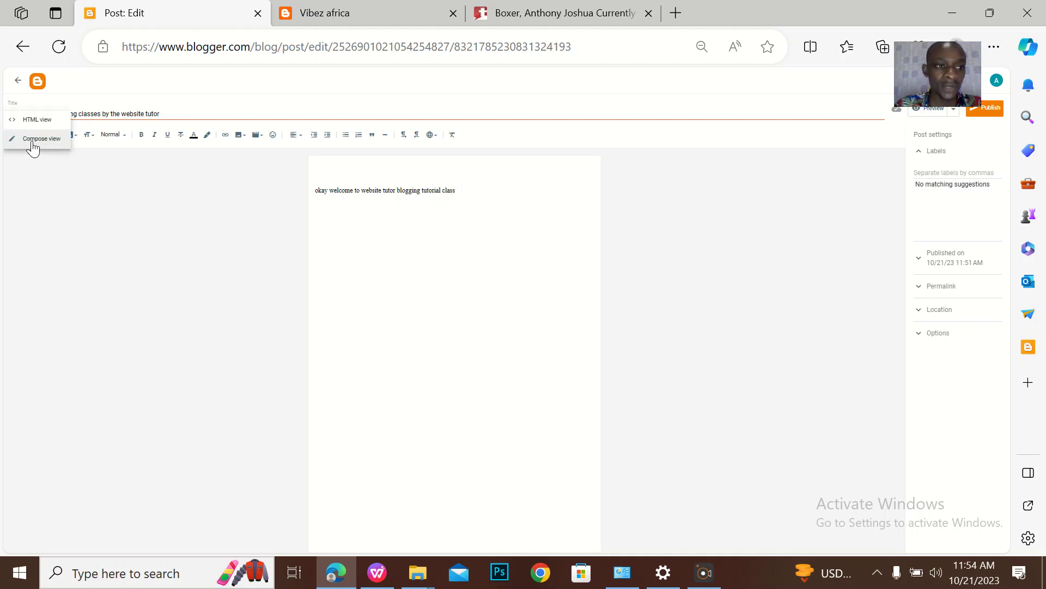
left_click(24, 119)
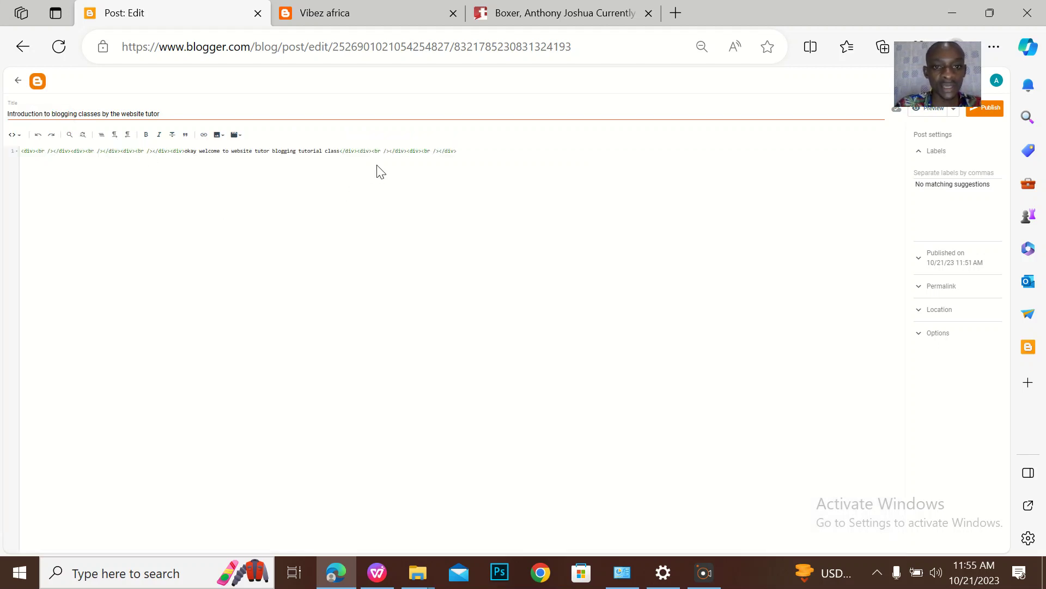
left_click(477, 151)
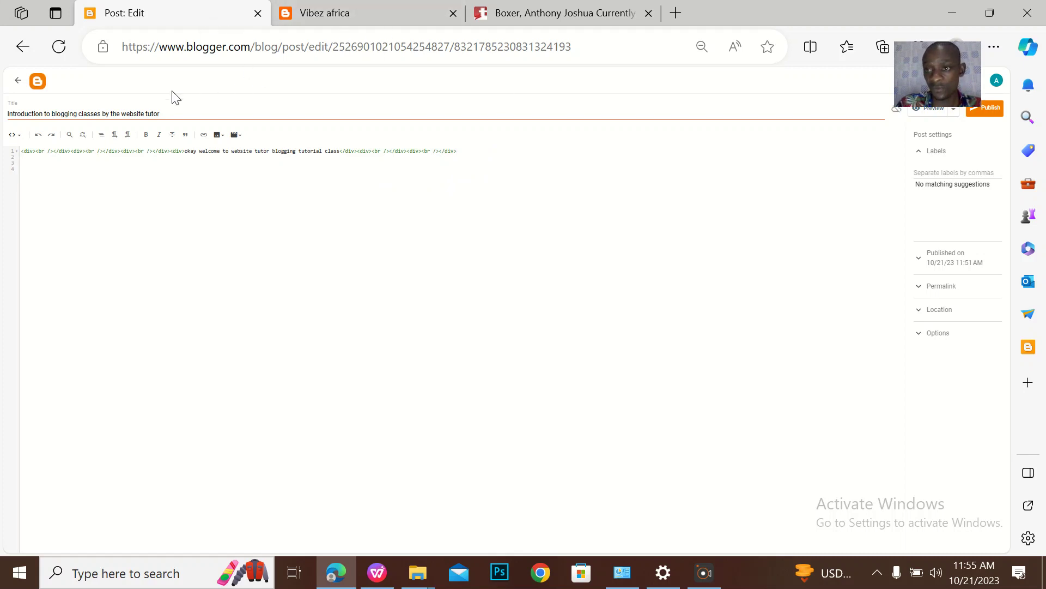
left_click(676, 12)
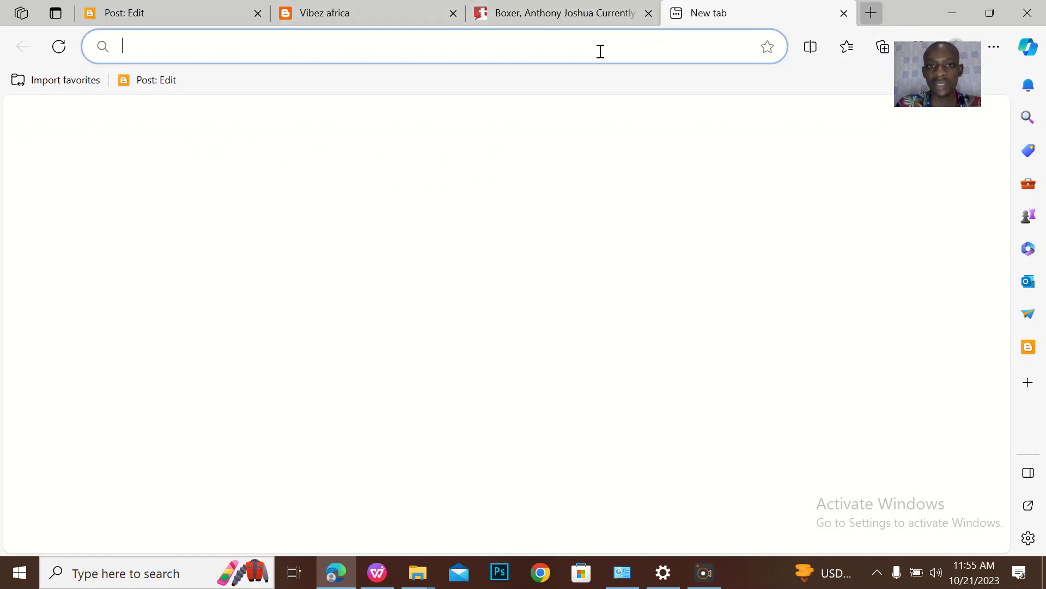
Open the Inada Nusaiba Latest Hausa Song video on YouTube
left_click(213, 188)
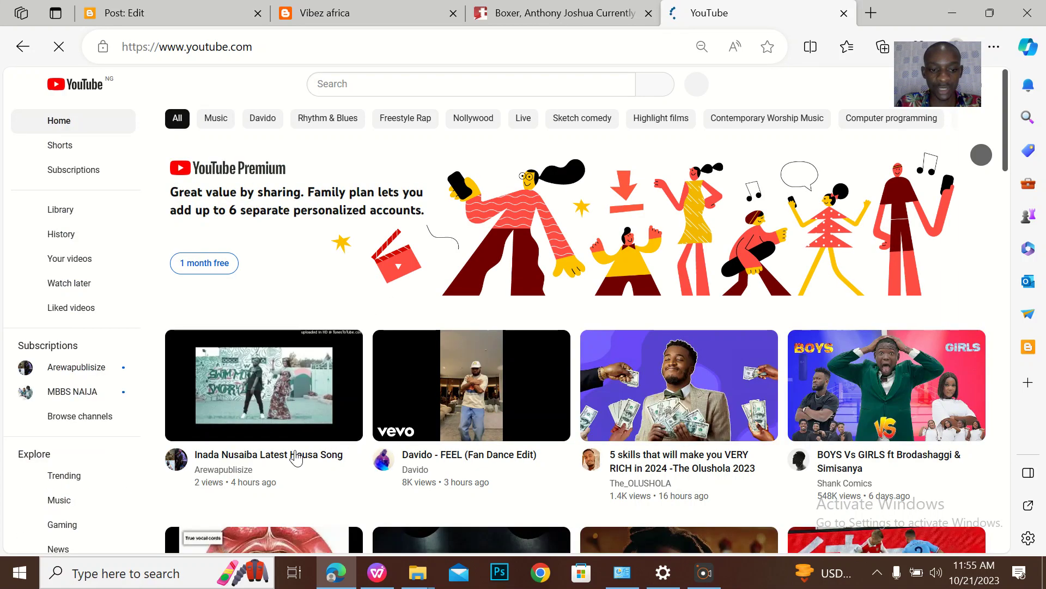
left_click(274, 462)
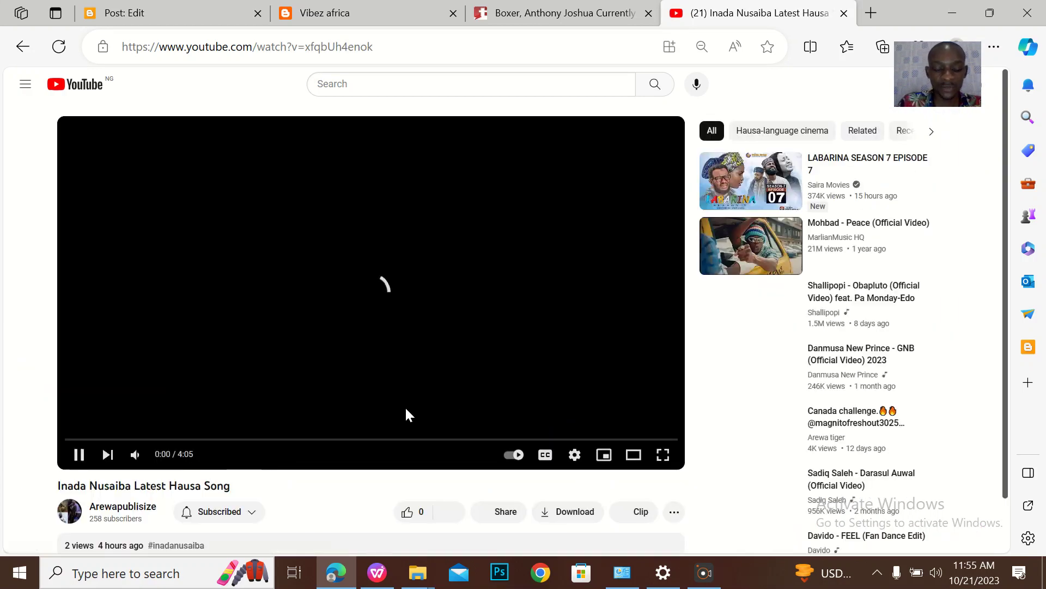
scroll(404, 406, "down", 3)
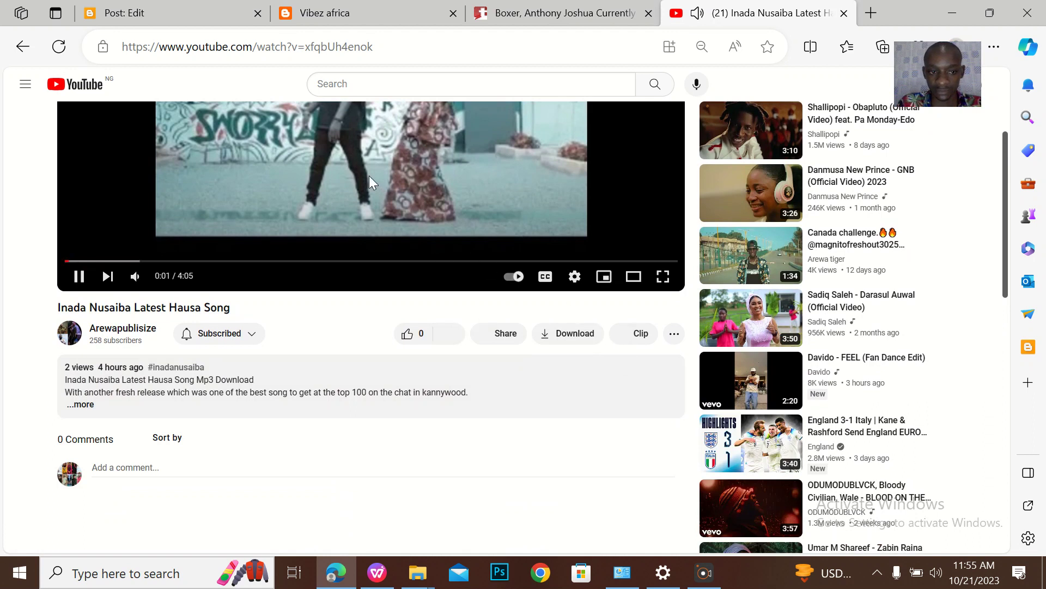
scroll(371, 178, "up", 3)
Copy the video's embed code and return to the Post: Edit tab
left_click(498, 462)
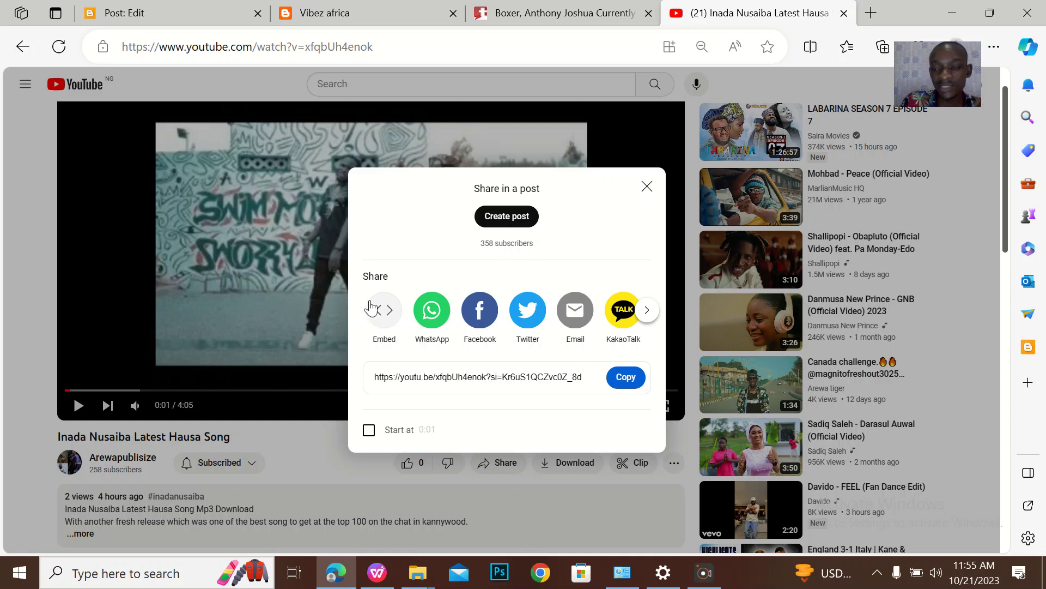
left_click(389, 321)
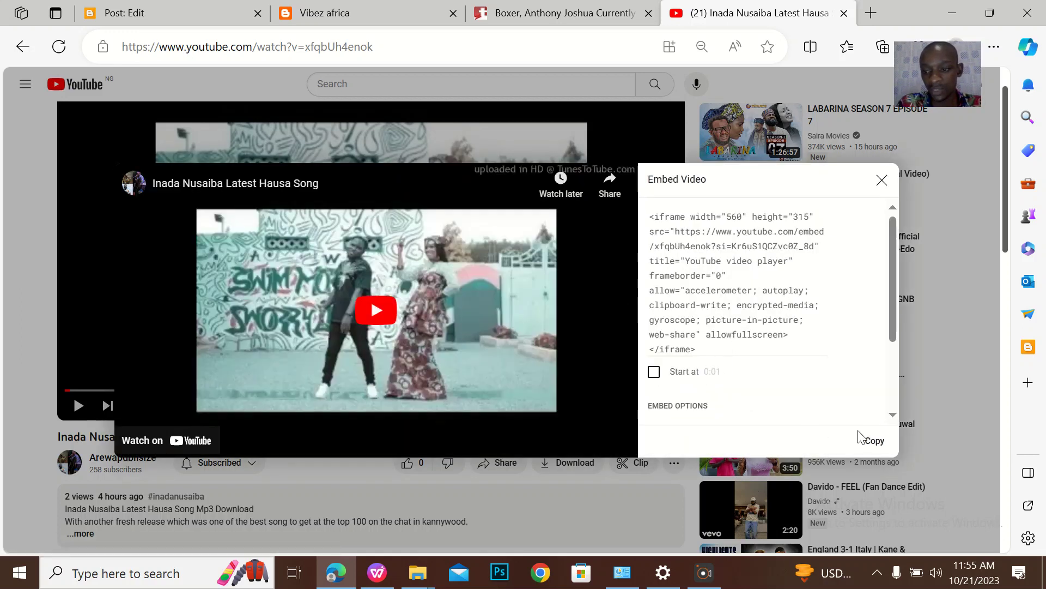
left_click(876, 443)
left_click(183, 7)
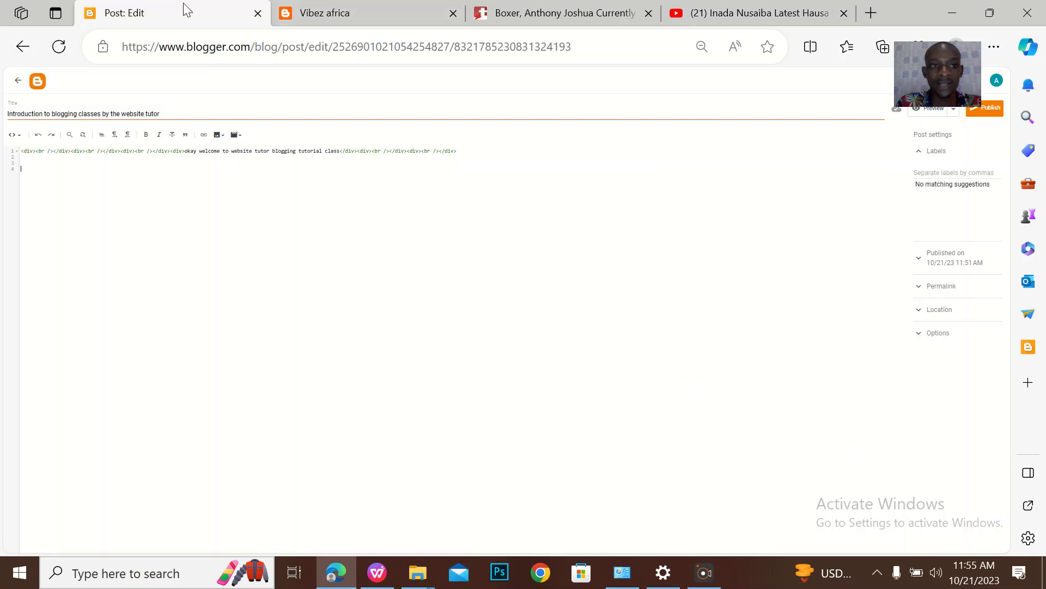
Paste the YouTube iframe code on HTML line 4 and return to Compose view
left_click(114, 190)
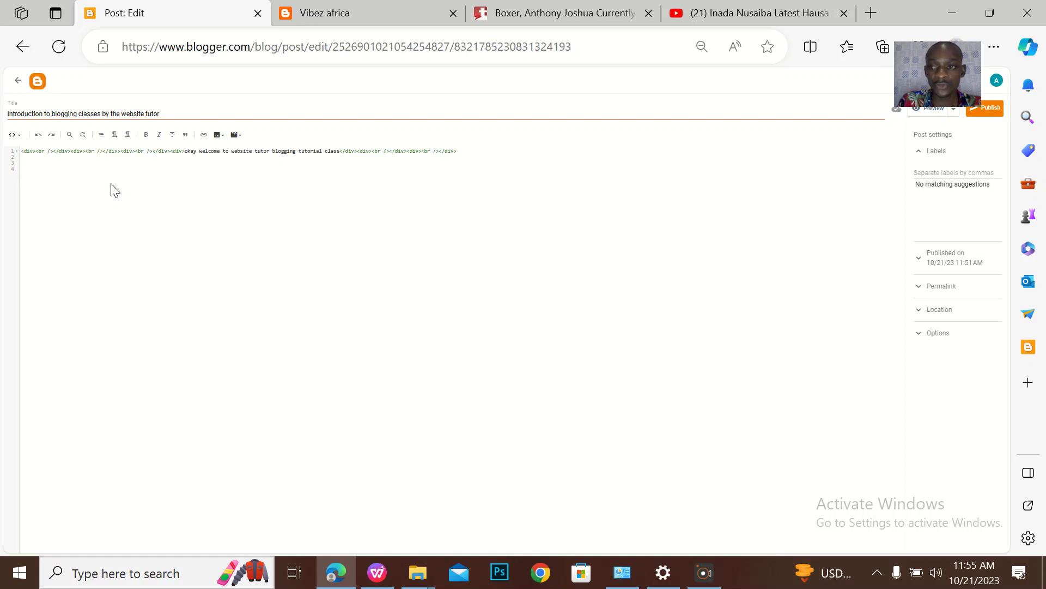
key("ctrl+v")
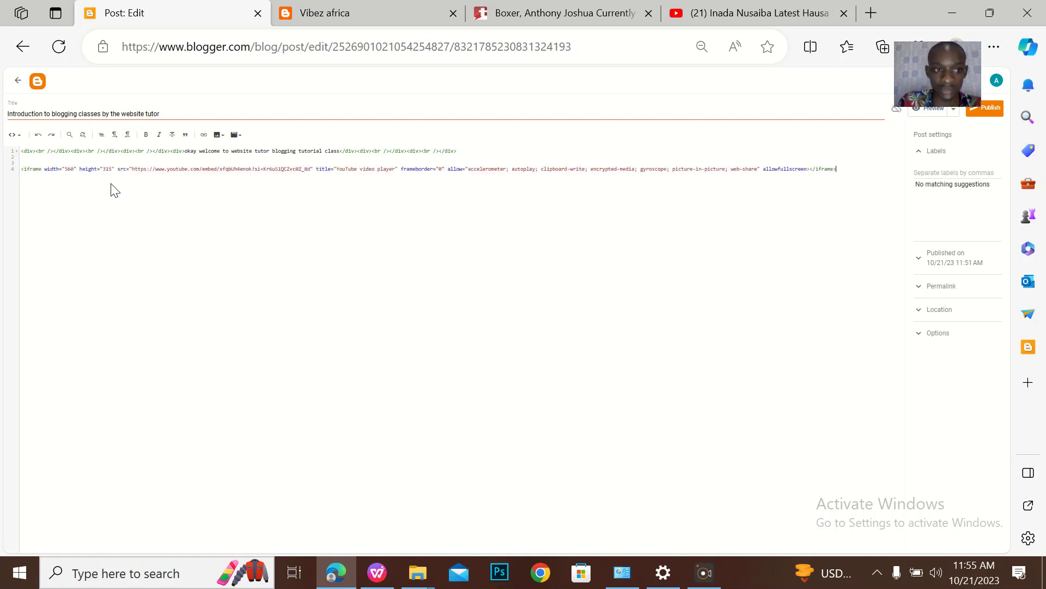
left_click(12, 138)
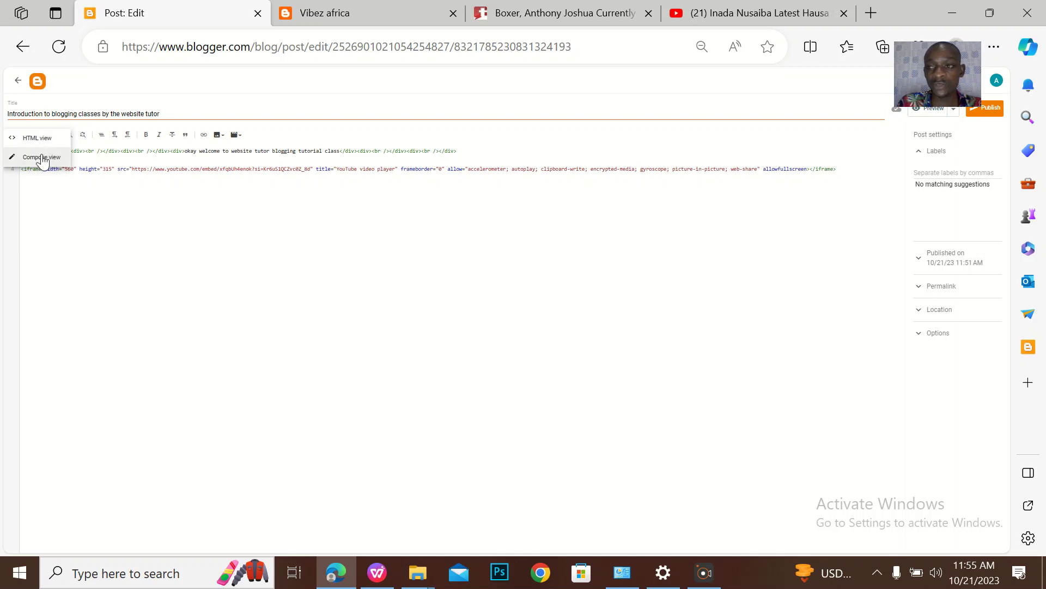
left_click(39, 158)
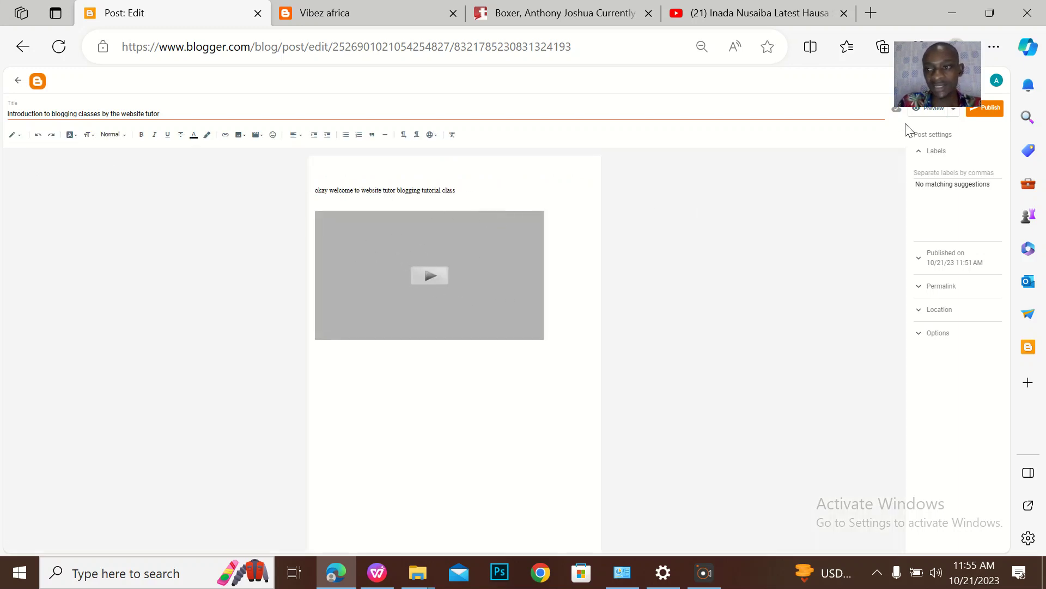
Label the post 'music' and publish it
left_click(985, 112)
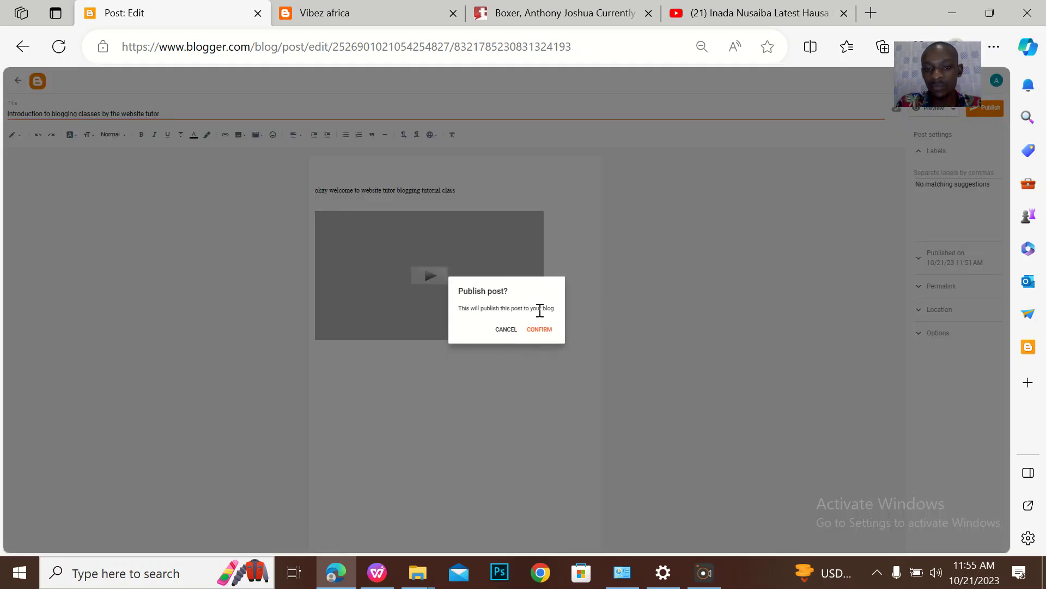
left_click(506, 330)
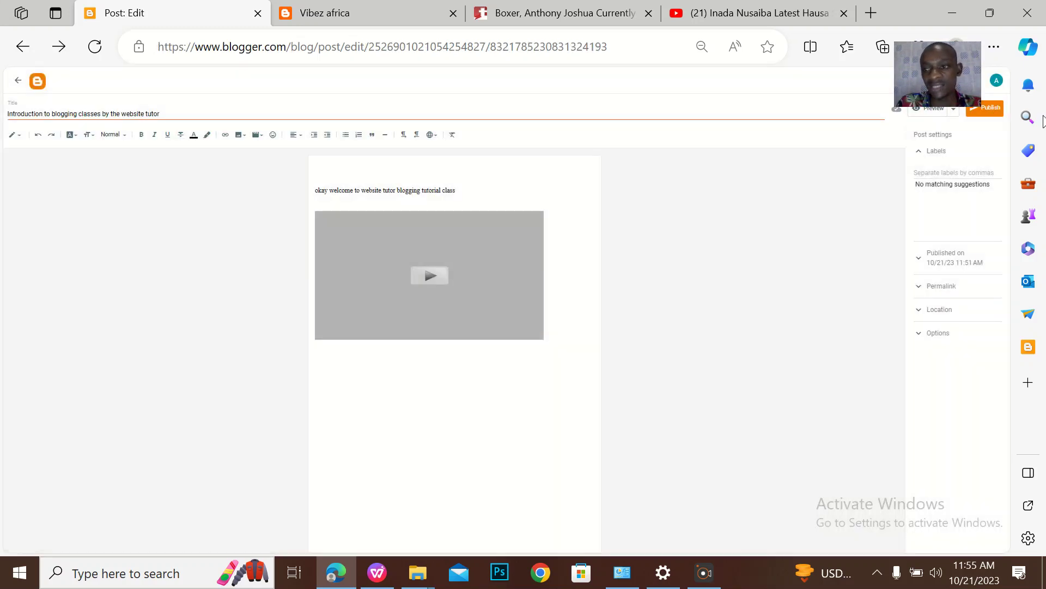
left_click(946, 171)
type("music")
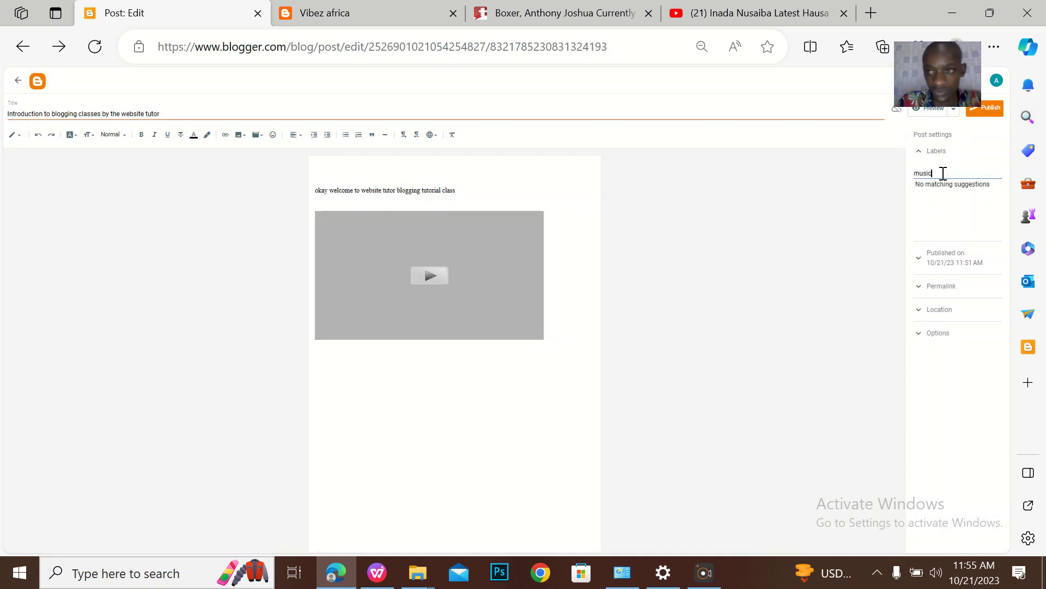
left_click(991, 112)
key("Return")
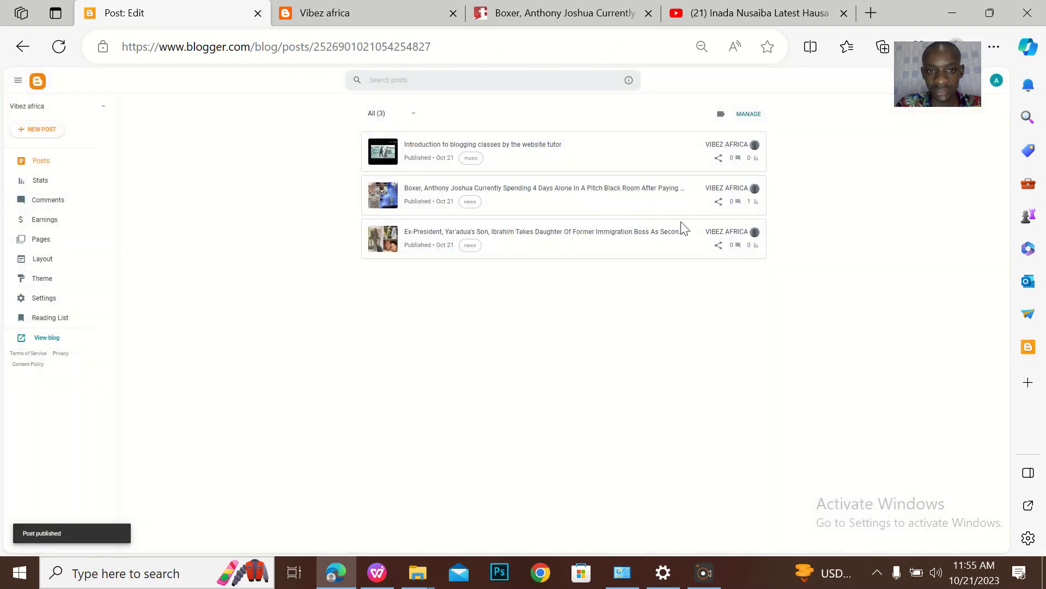
View the published post and its video on the live blog, then reopen it from the Posts list
left_click(735, 147)
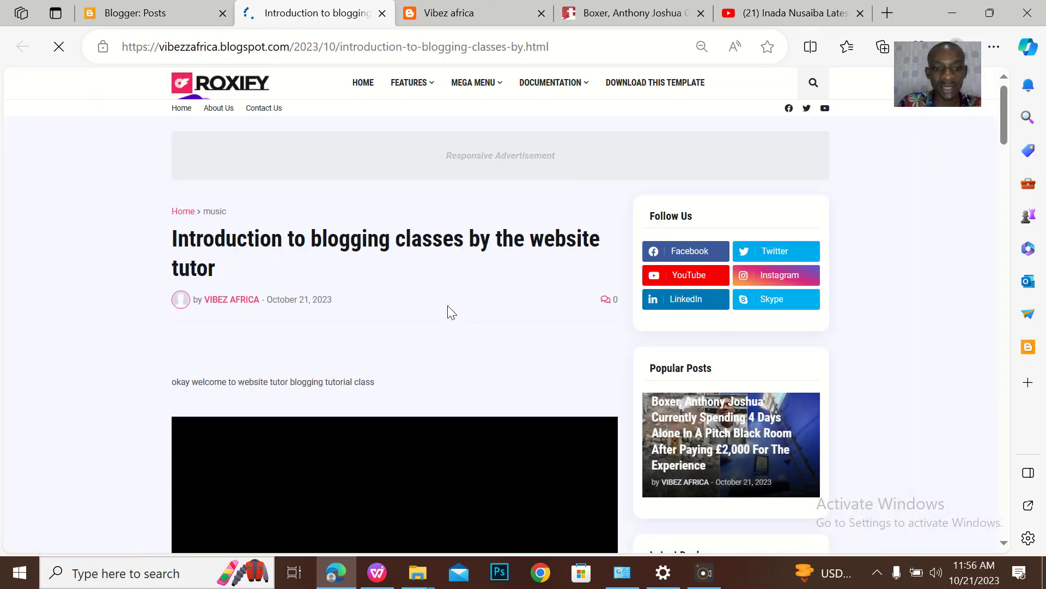
scroll(448, 311, "down", 8)
scroll(478, 403, "up", 2)
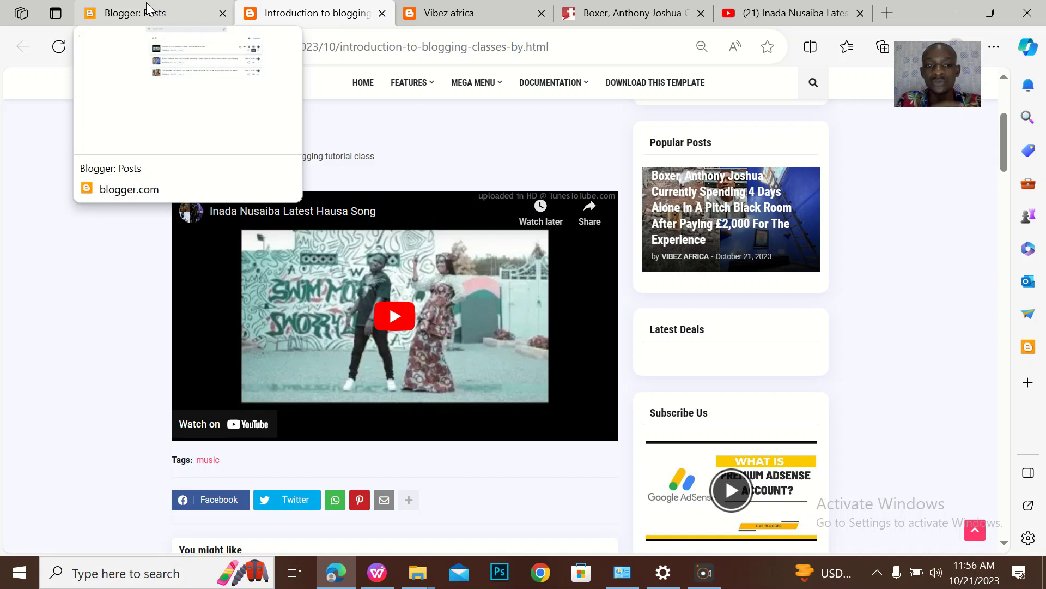
left_click(146, 9)
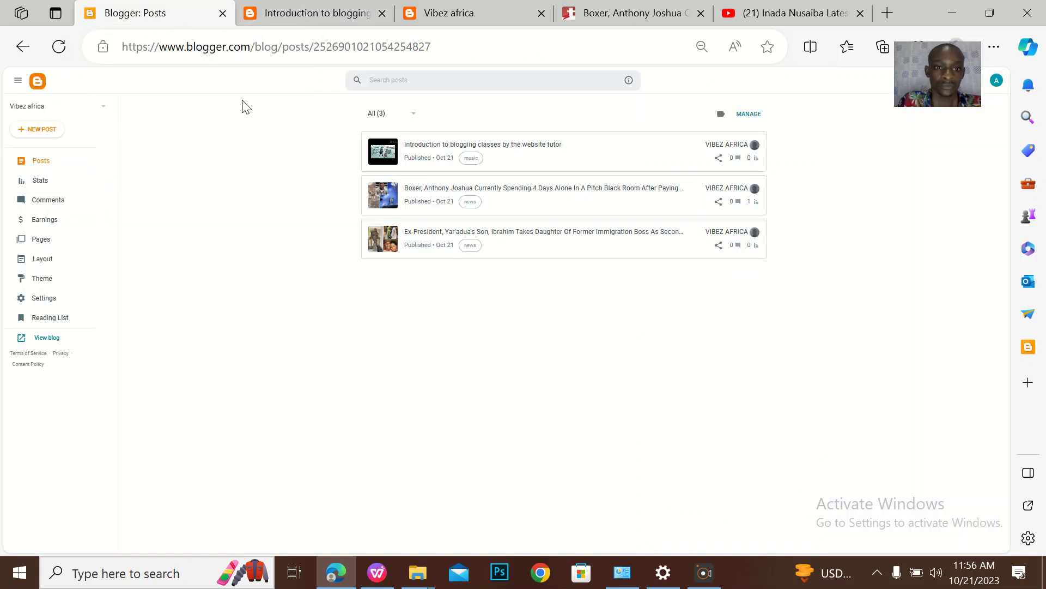
left_click(493, 159)
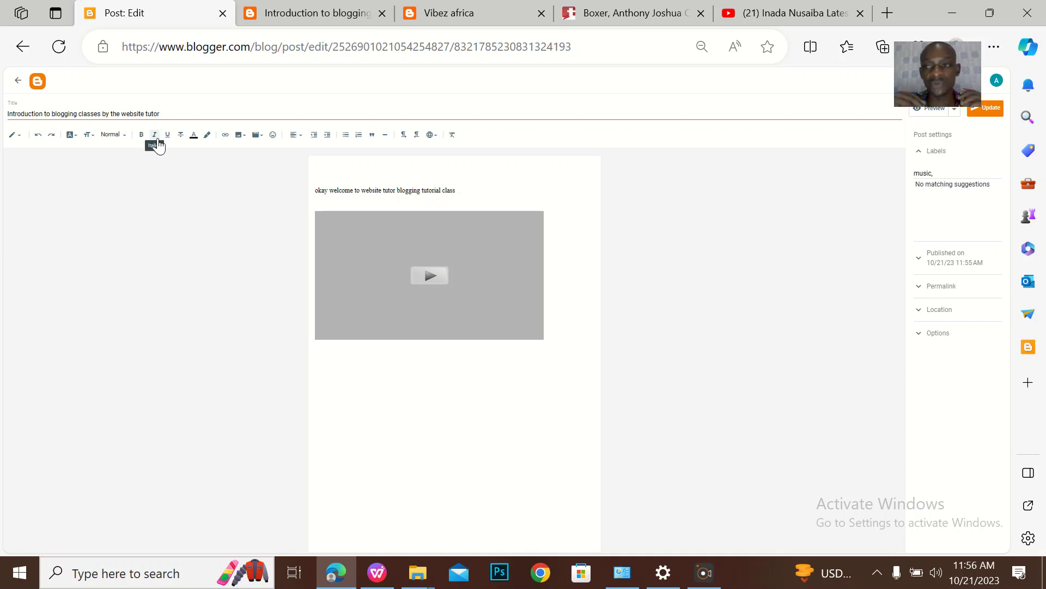
left_click(11, 143)
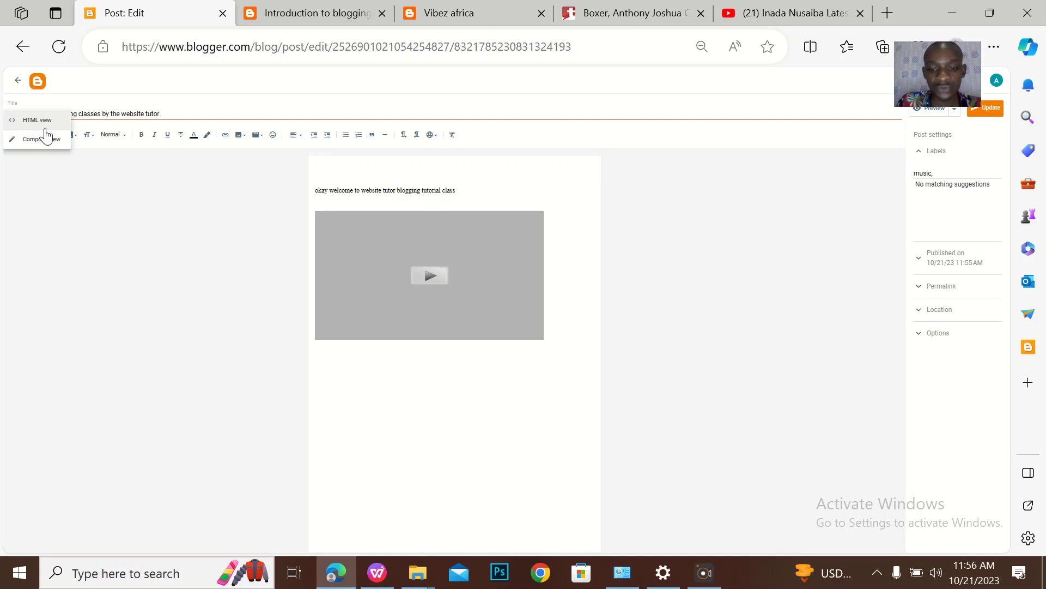
left_click(33, 139)
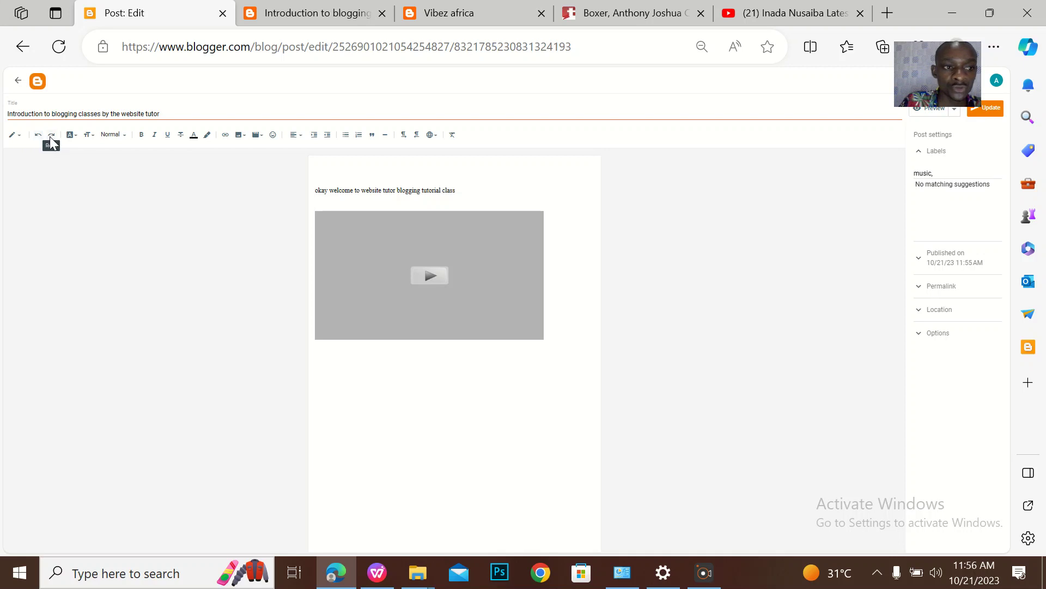
left_click(335, 378)
Add a first name on a new line below the video, then undo it
left_click(569, 326)
key("Return")
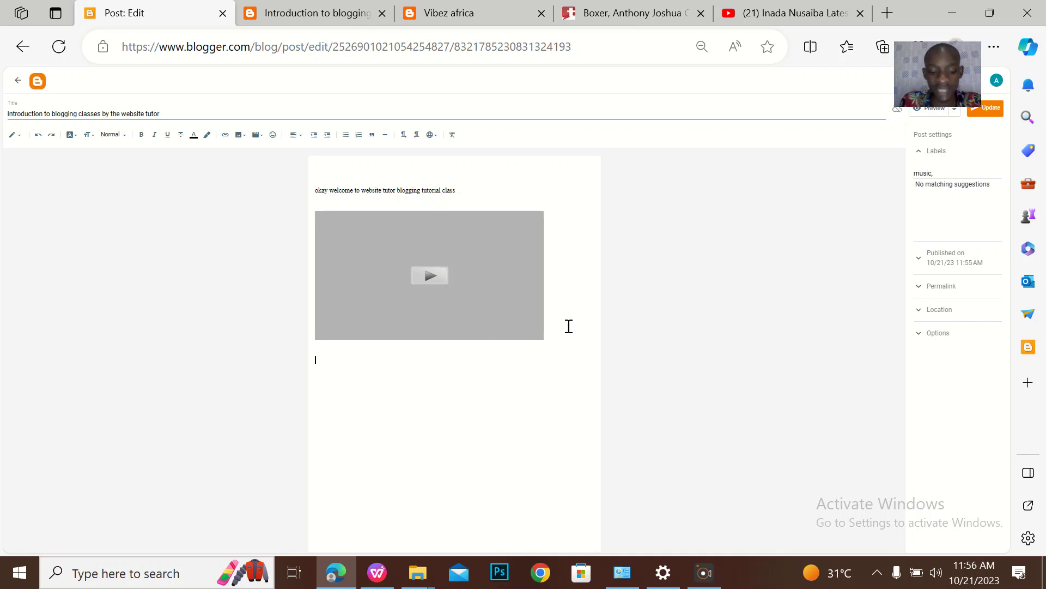
key("Caps_Lock")
type("A")
key("Caps_Lock")
type("ndrew")
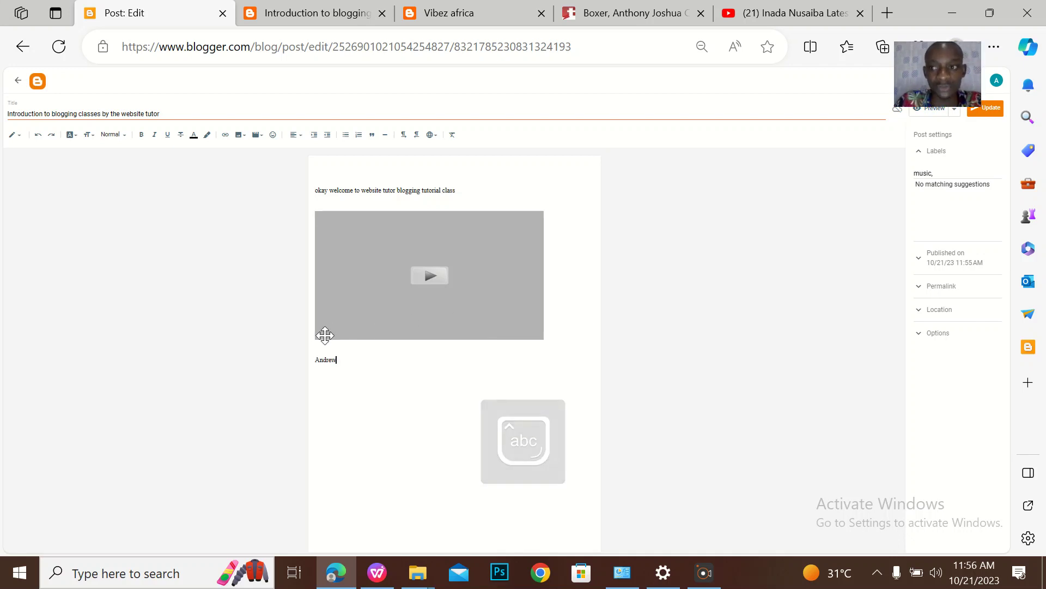
left_click(37, 135)
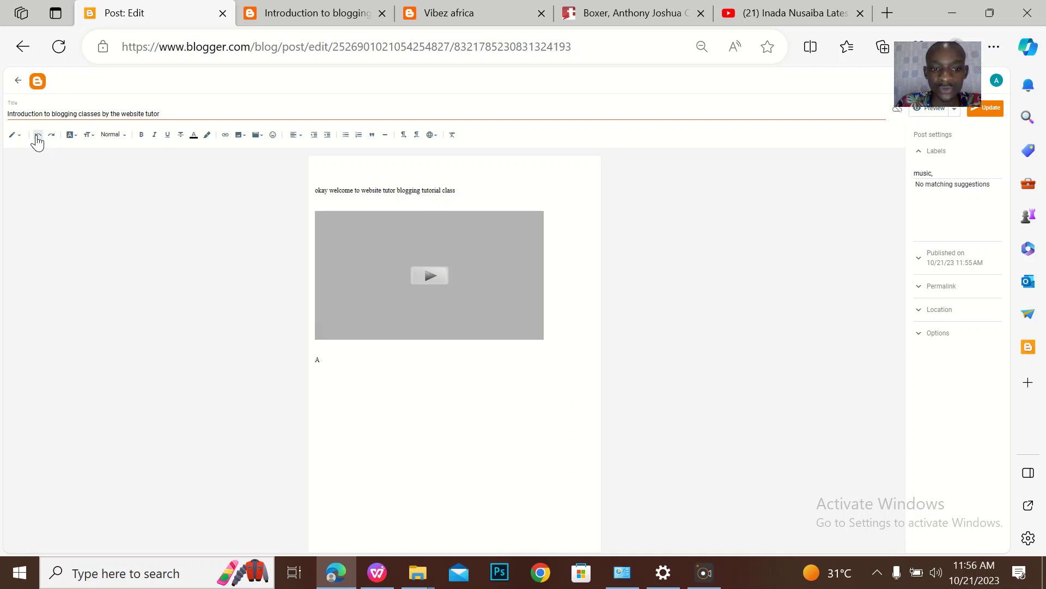
left_click(37, 136)
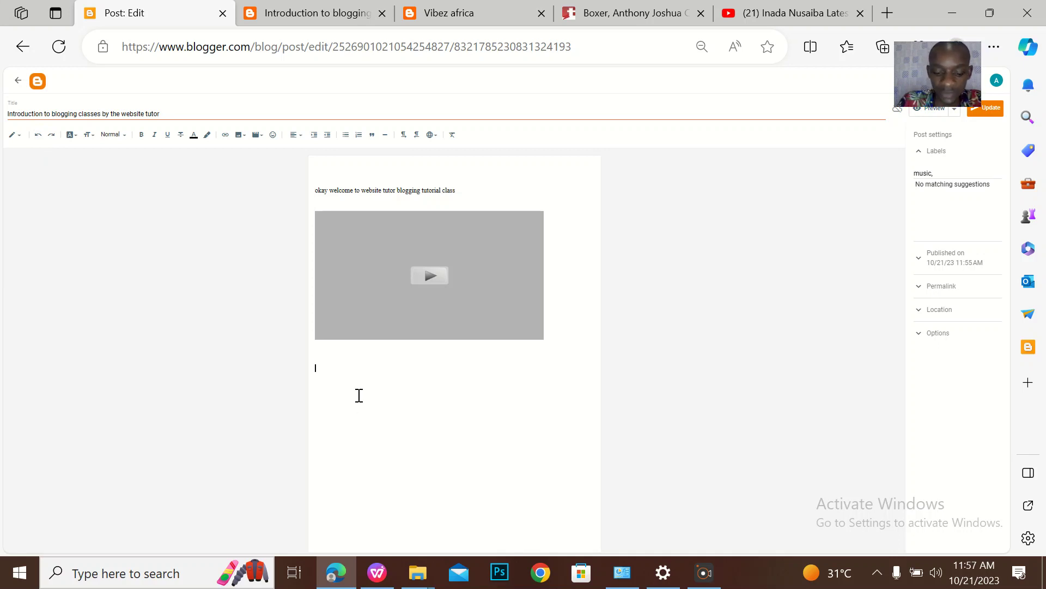
Retype the first name below the video, undoing and redoing it so it remains
type("ad")
key("BackSpace")
key("BackSpace")
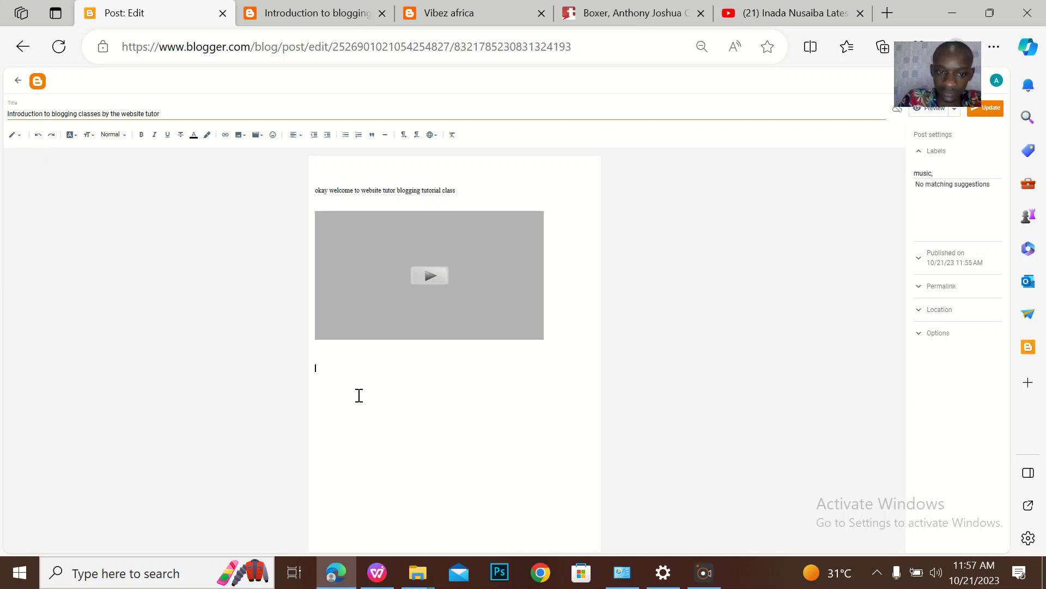
type("andrew")
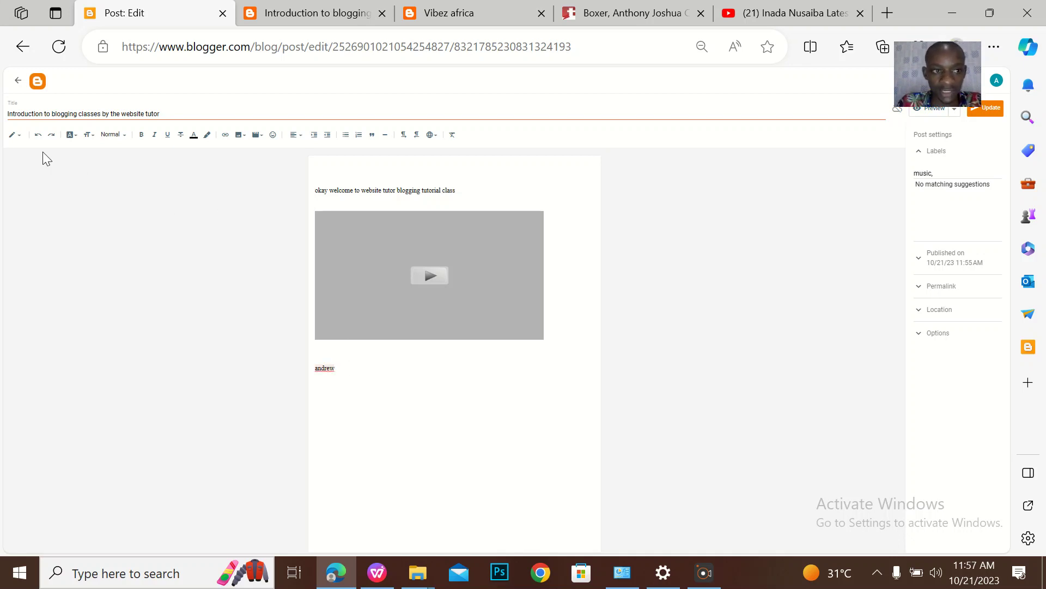
left_click(34, 137)
left_click(34, 137)
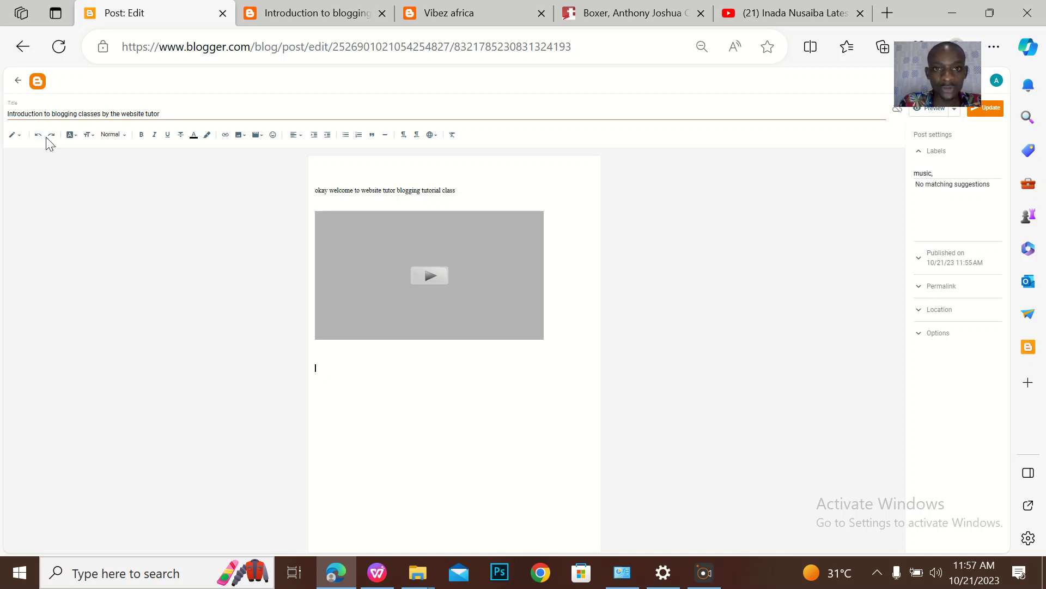
left_click(50, 142)
left_click(49, 139)
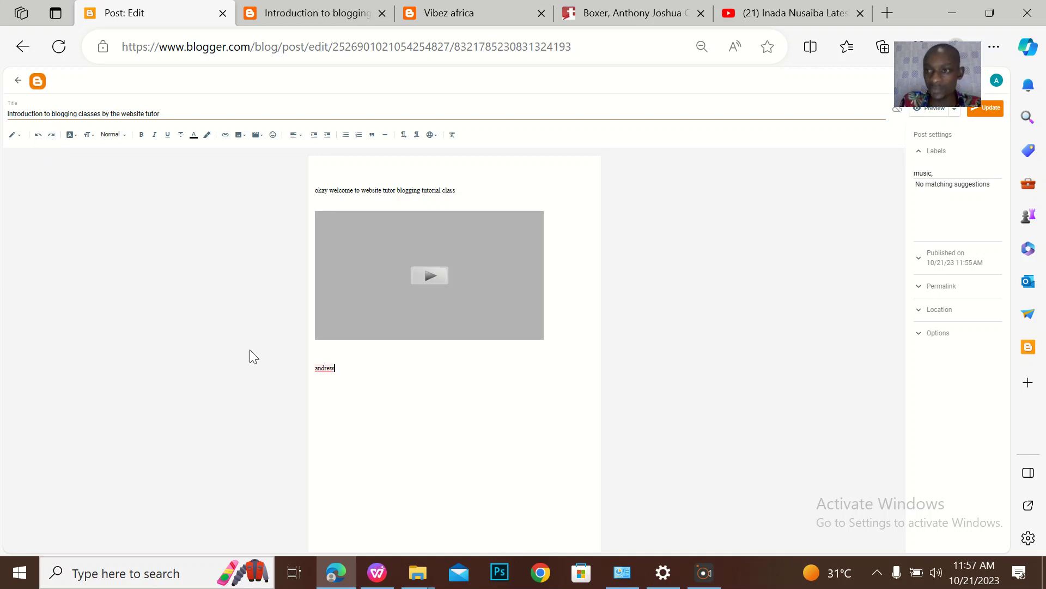
Open the Tori News policewoman Benue bank robbery article and copy its first three paragraphs
left_click(634, 13)
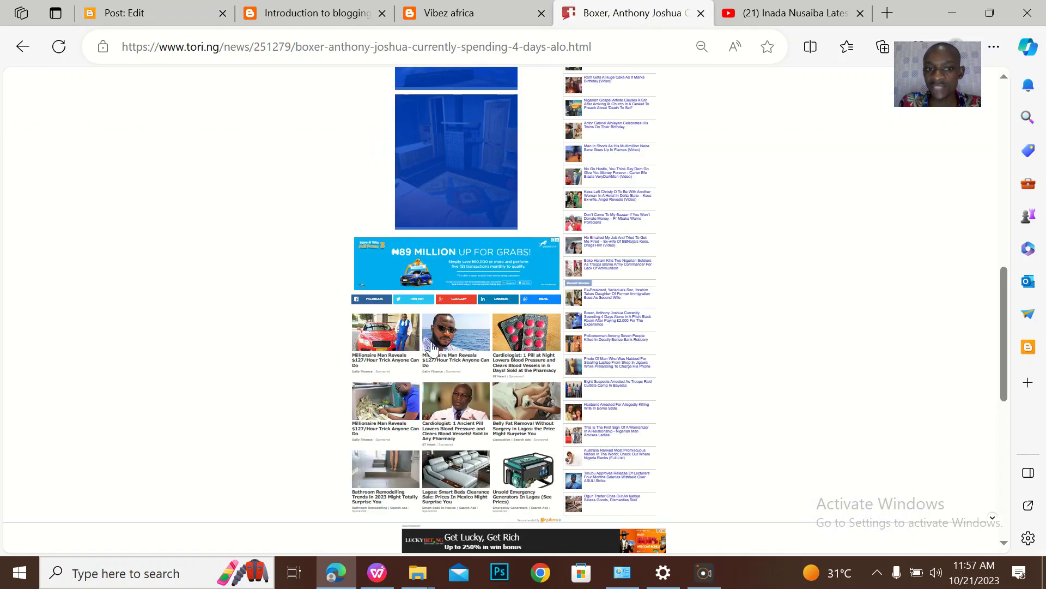
left_click(18, 43)
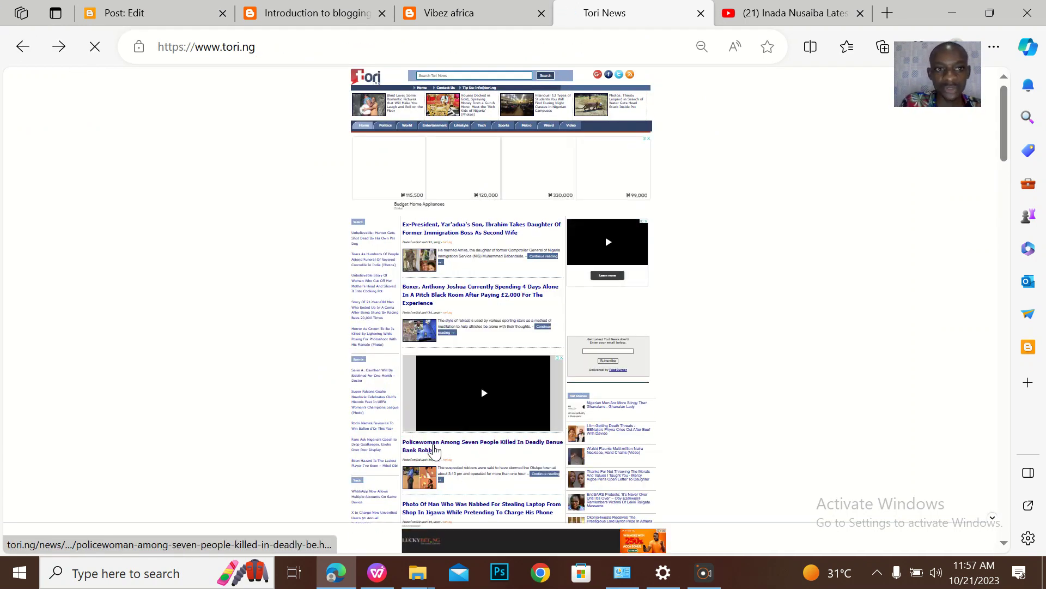
left_click(434, 450)
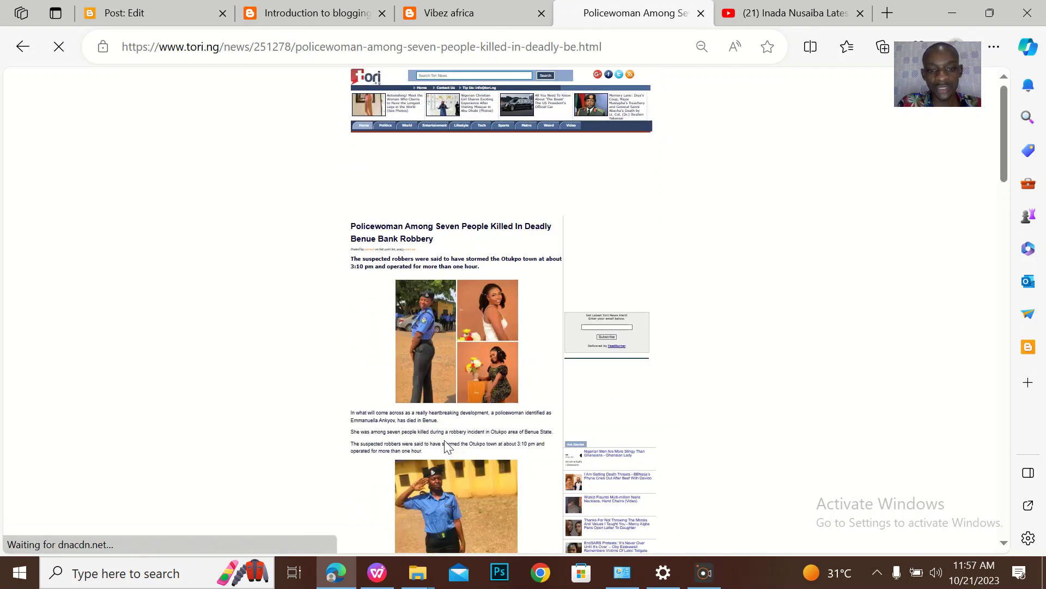
left_click_drag(424, 453, 347, 407)
key("ctrl+c")
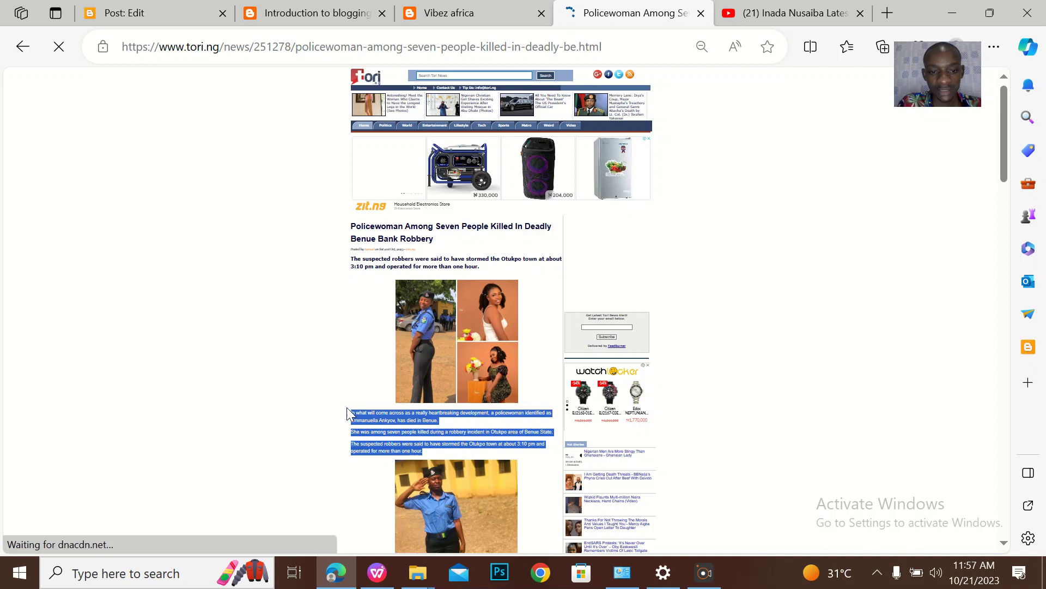
left_click(147, 13)
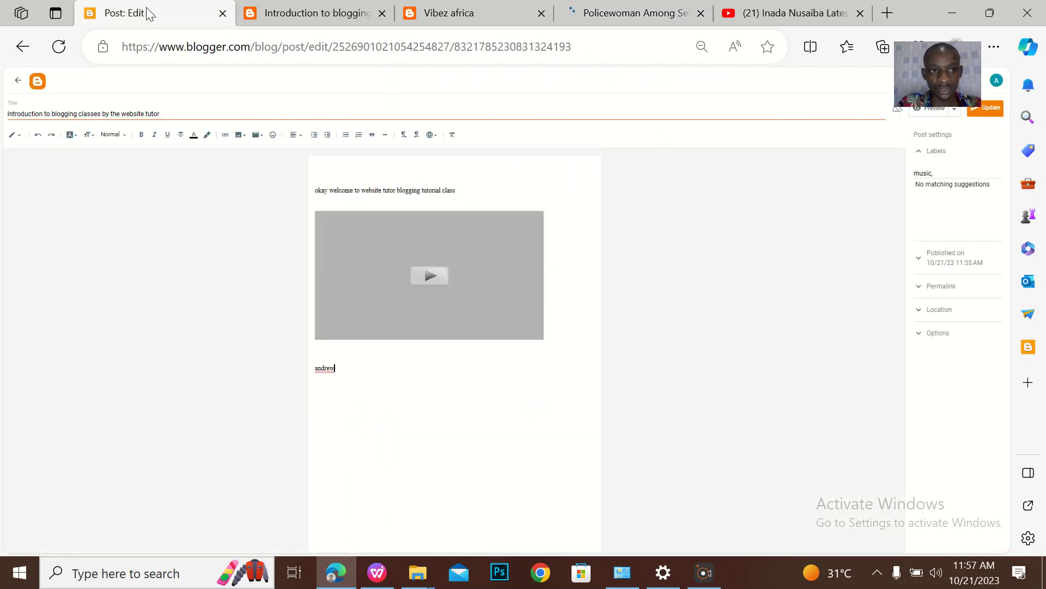
Paste the three article paragraphs into the post, trimming and restoring the last line
key("ctrl+v")
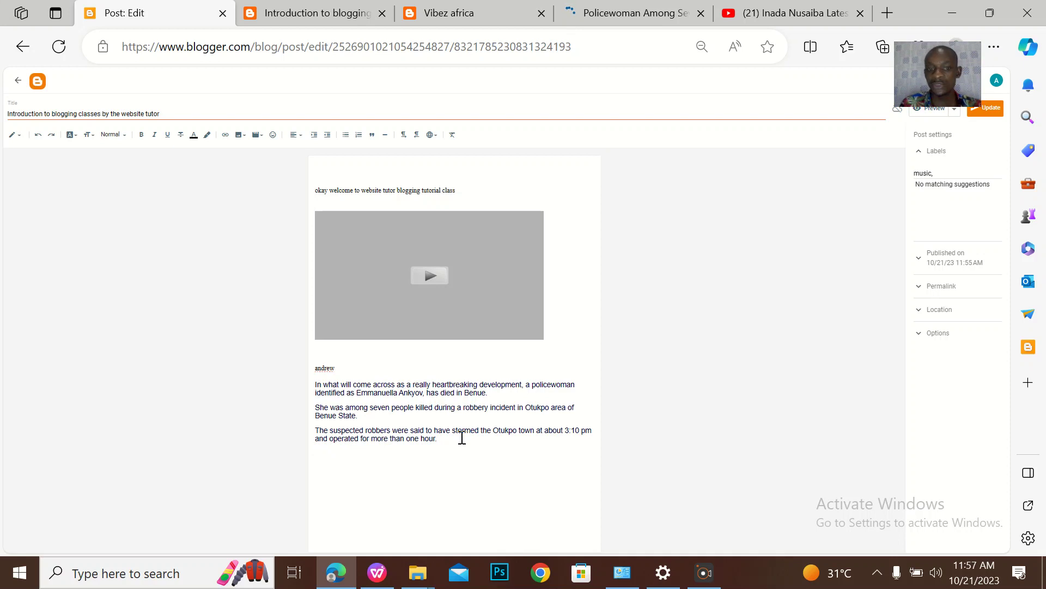
key("BackSpace")
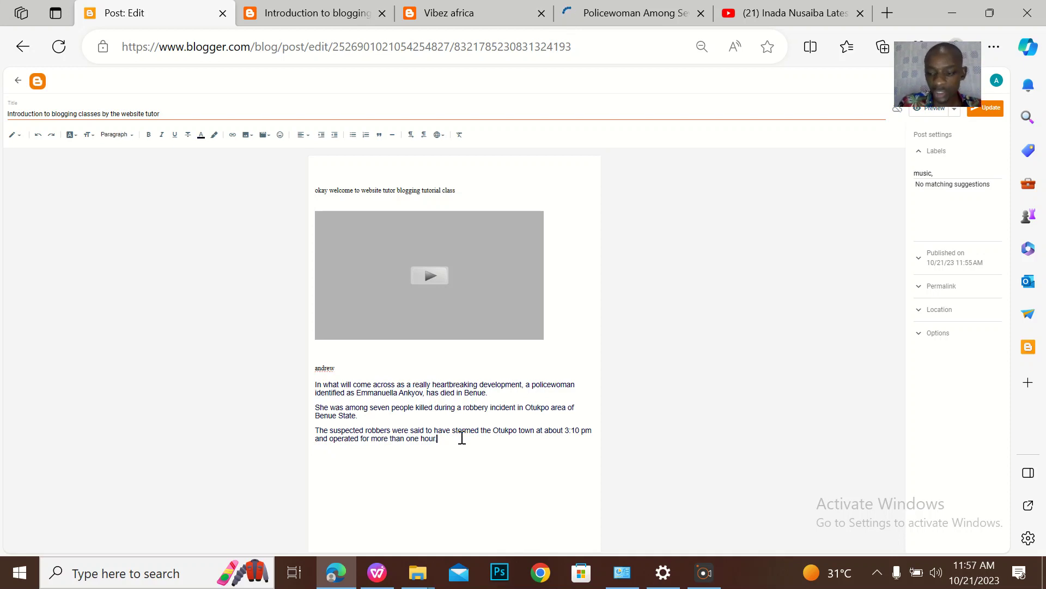
key("BackSpace")
key("BackSpace")
key("BackSpace")
key("BackSpace")
key("BackSpace")
key("BackSpace")
key("BackSpace")
key("BackSpace")
key("BackSpace")
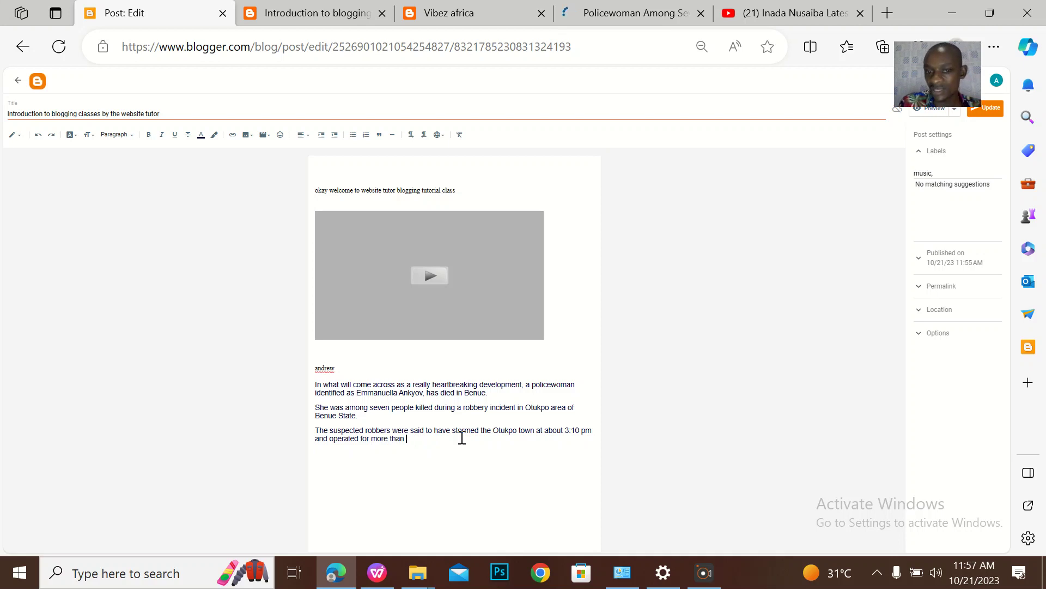
key("ctrl+z")
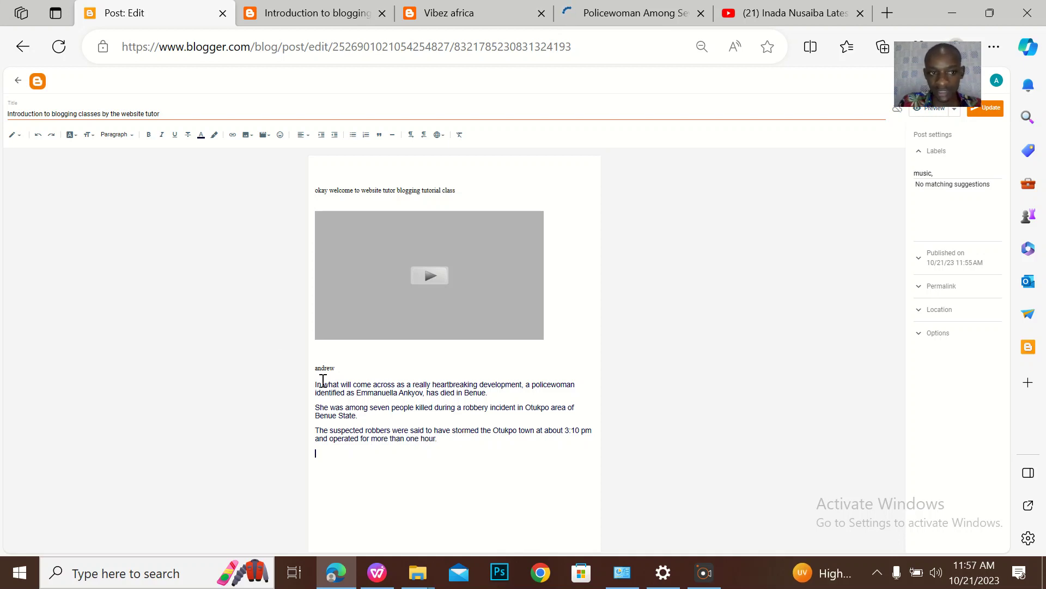
left_click(39, 136)
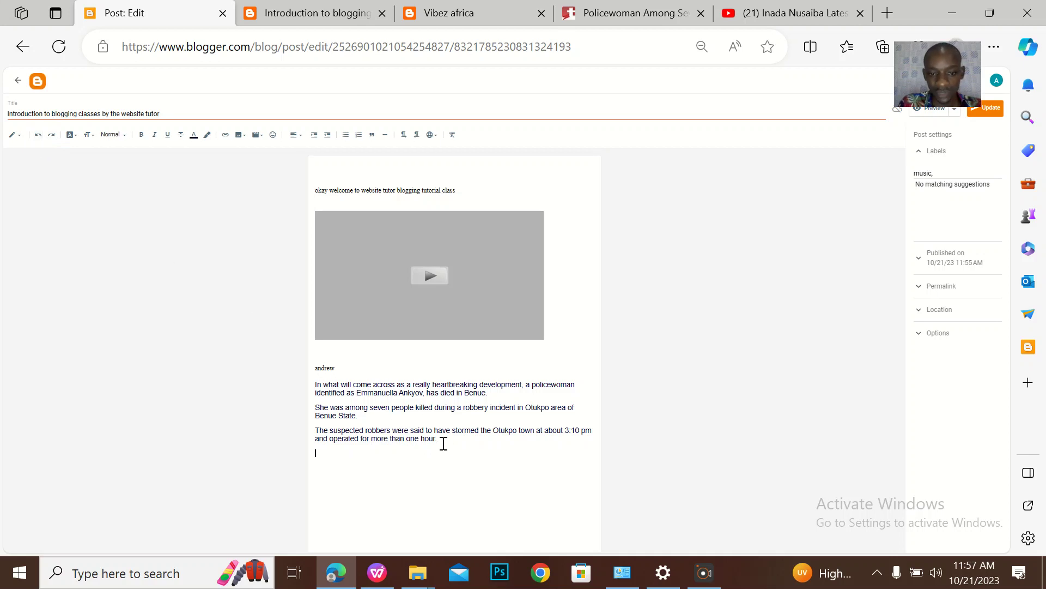
Undo the pasted news paragraphs, then redo them back into the post
left_click_drag(443, 439, 296, 384)
left_click(293, 384)
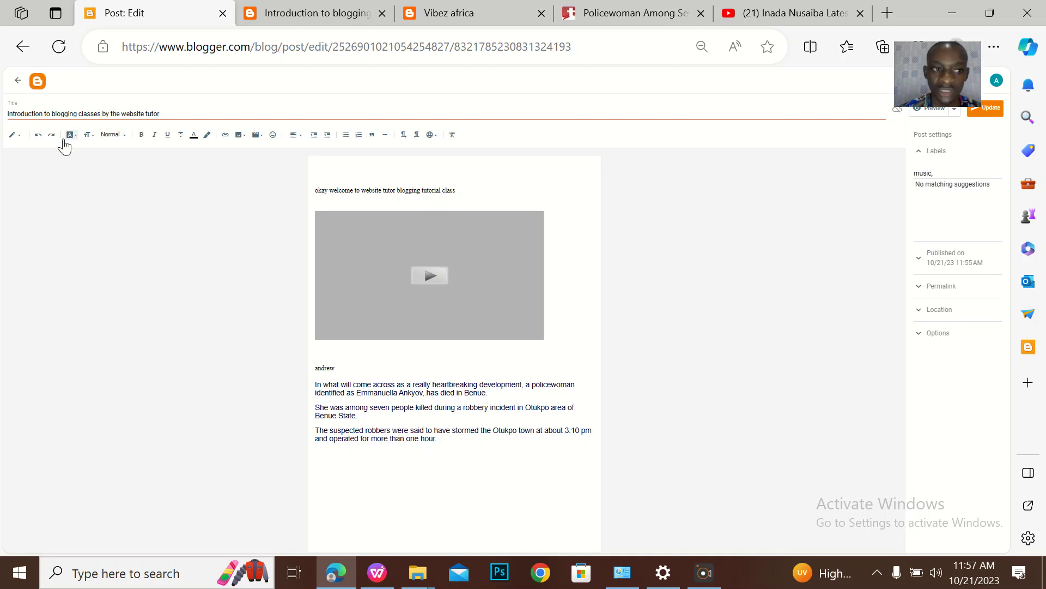
left_click(39, 136)
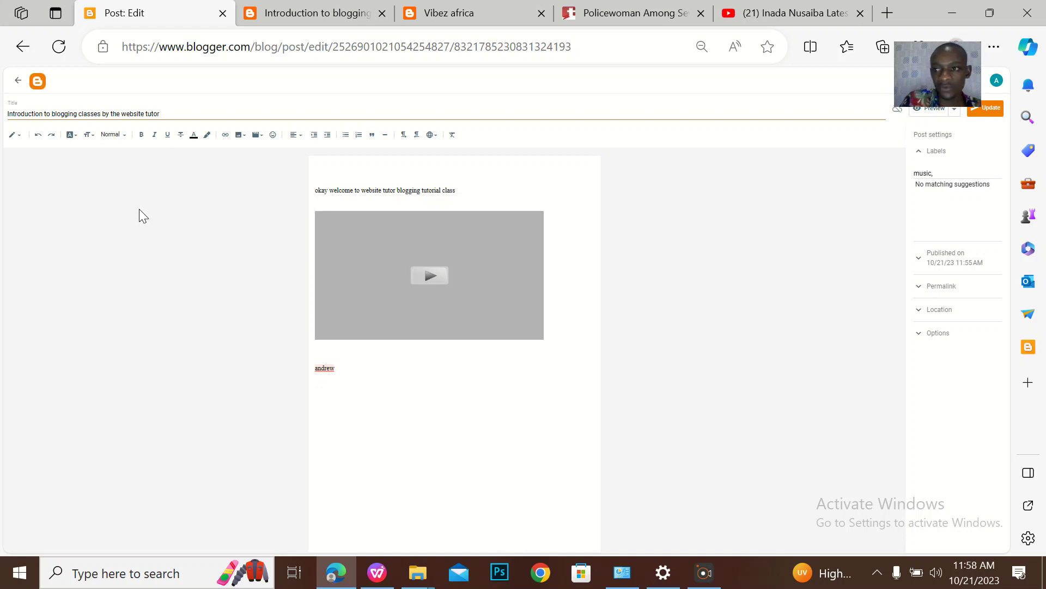
left_click(51, 135)
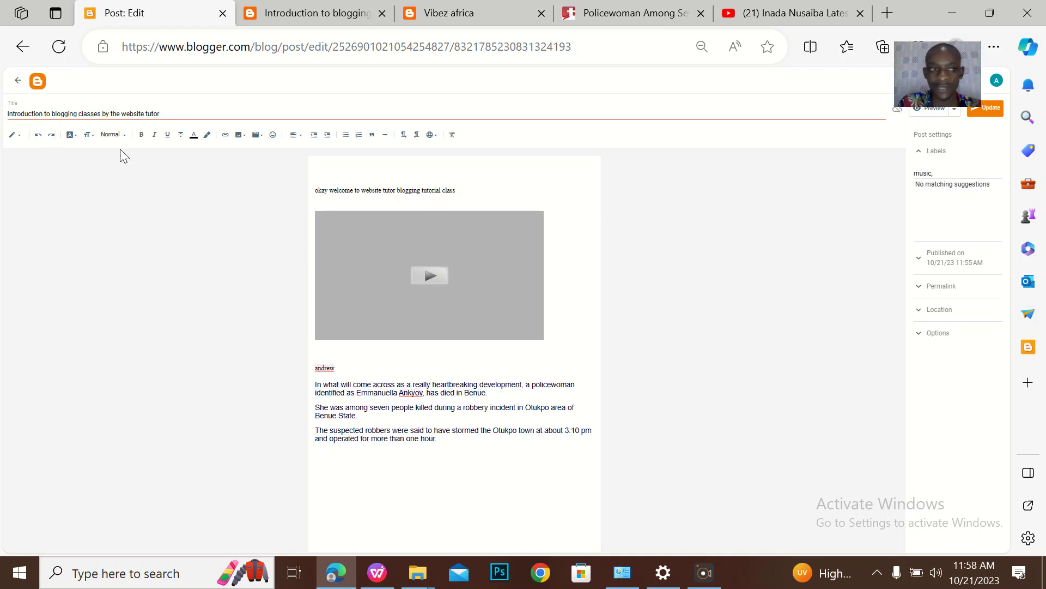
Restyle the three selected news paragraphs in Courier, then Georgia
left_click(72, 135)
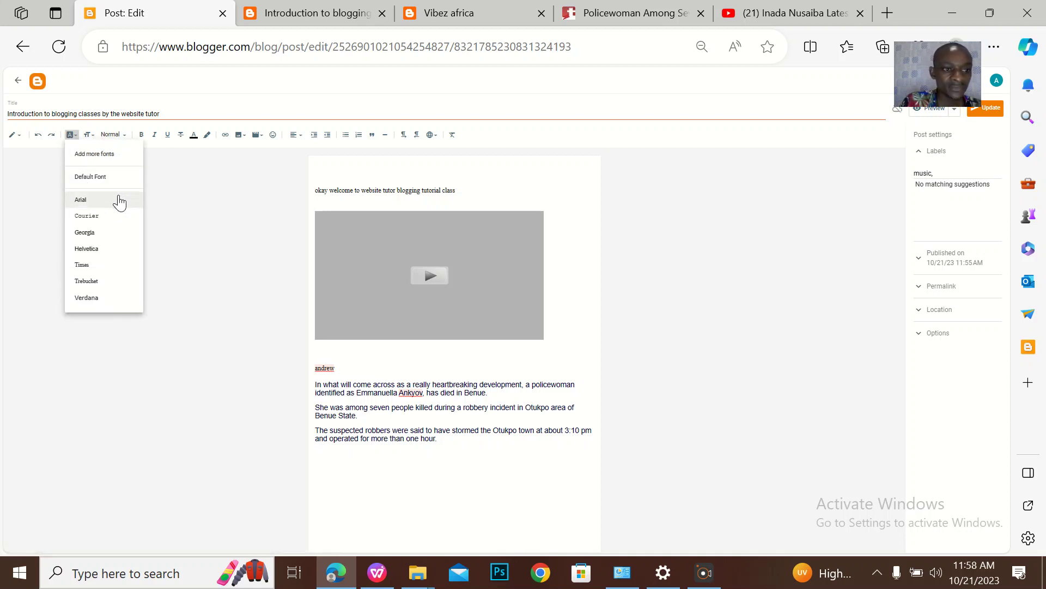
left_click(455, 454)
left_click_drag(455, 454, 308, 385)
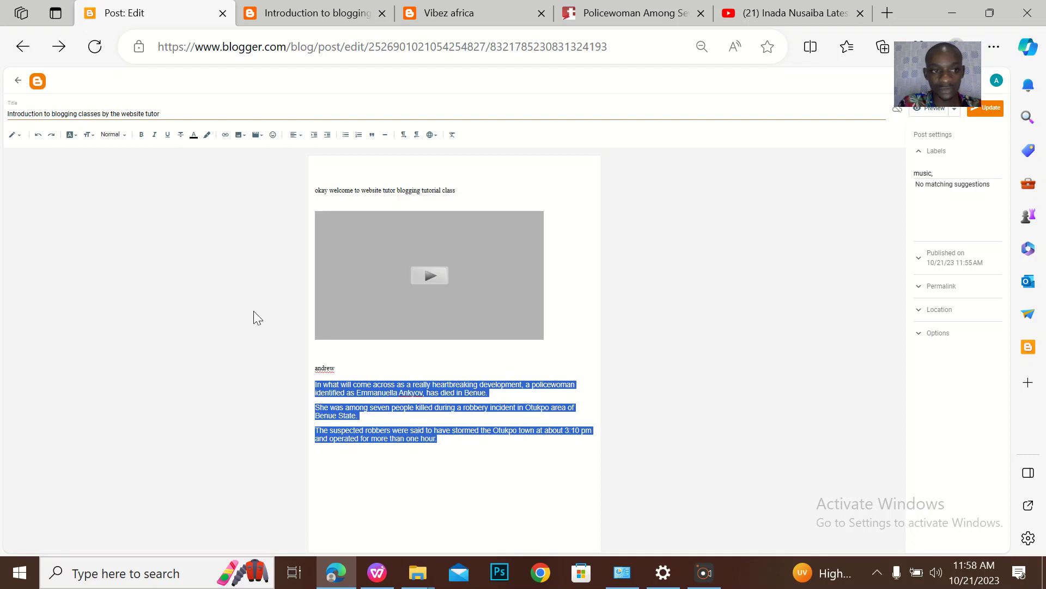
left_click(71, 136)
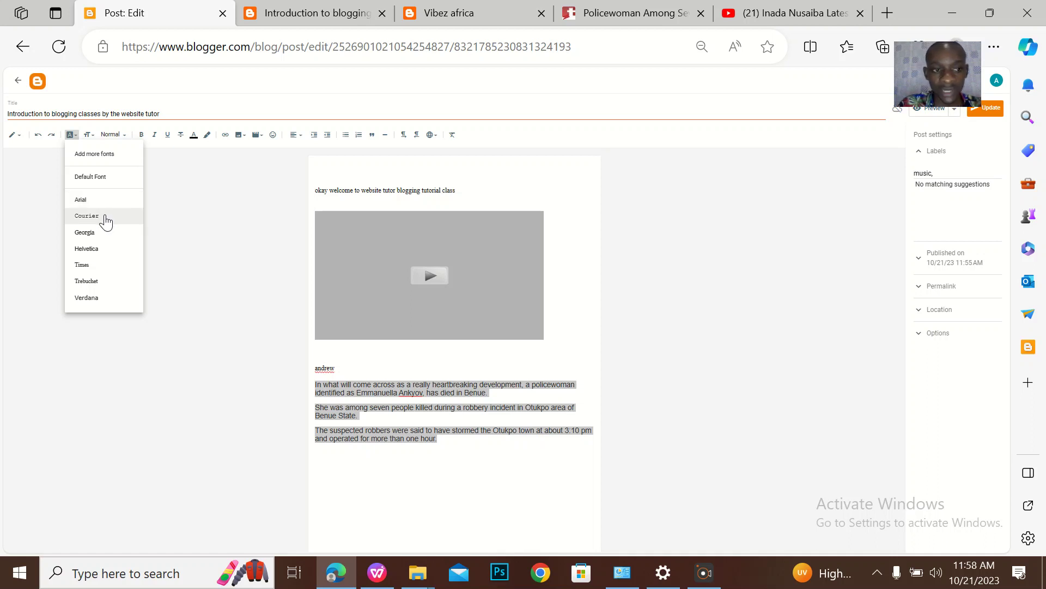
left_click(101, 216)
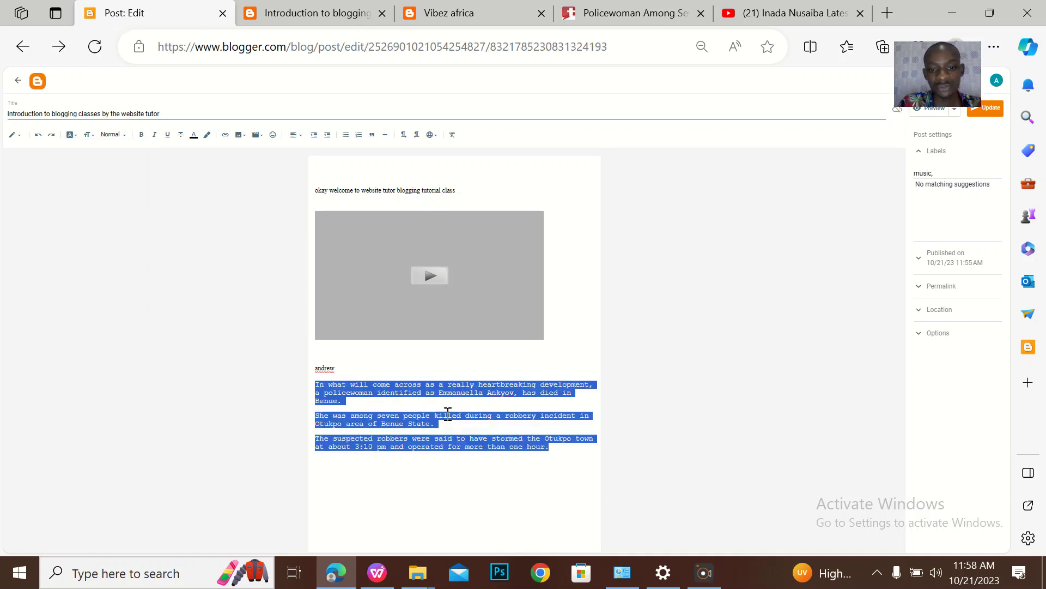
left_click(70, 136)
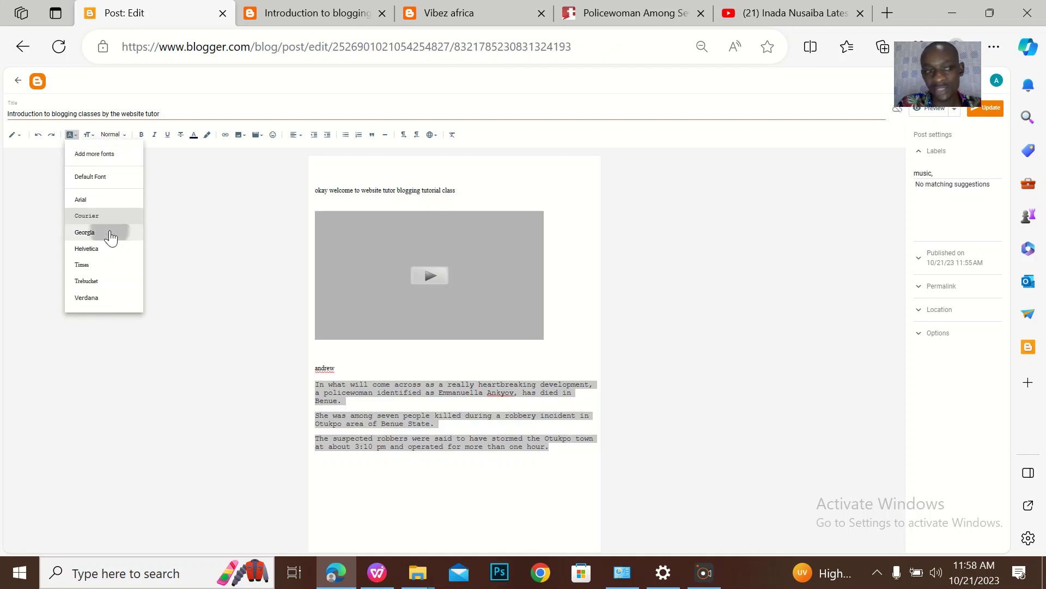
left_click(106, 233)
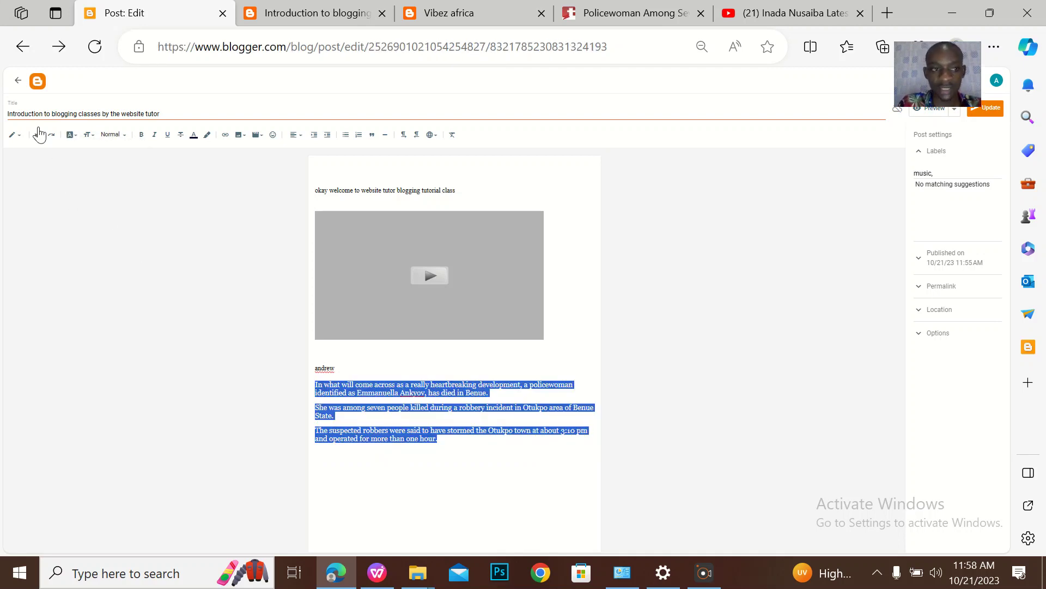
left_click(87, 136)
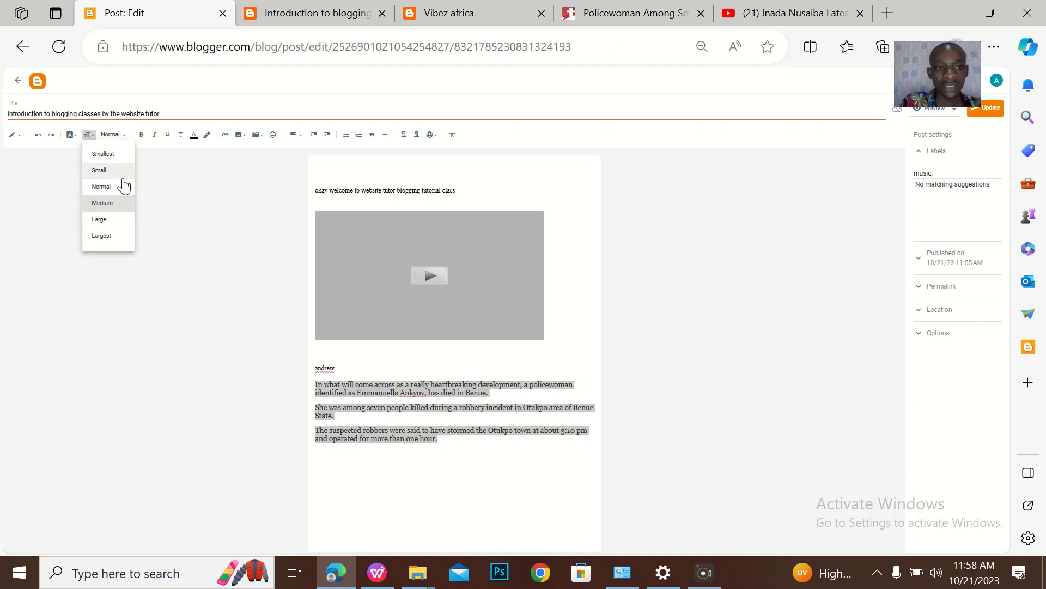
Try Large and Largest on the three news paragraphs, then settle them at Medium size
left_click(108, 223)
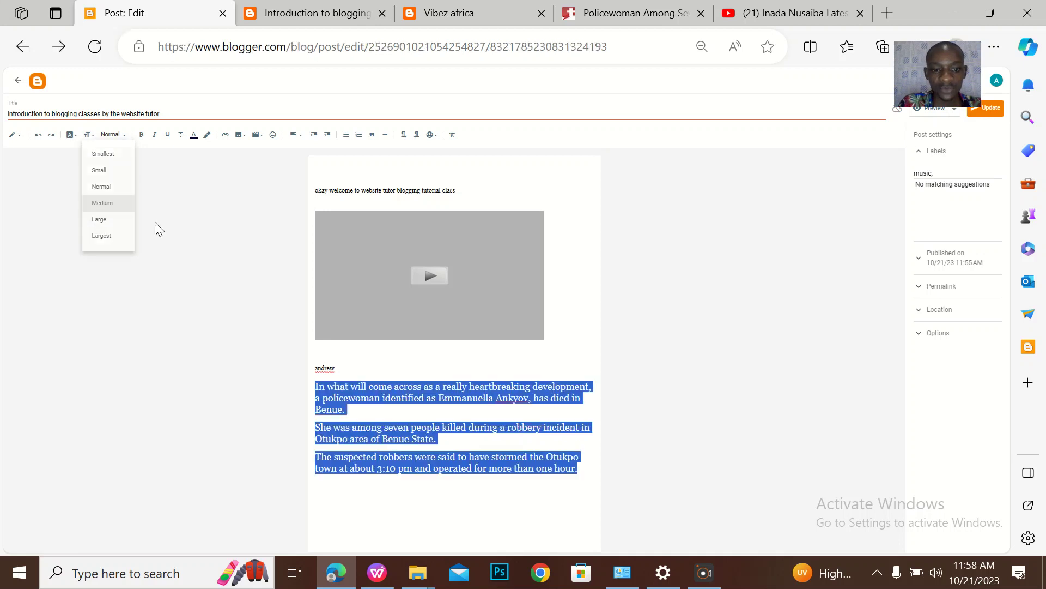
left_click(87, 135)
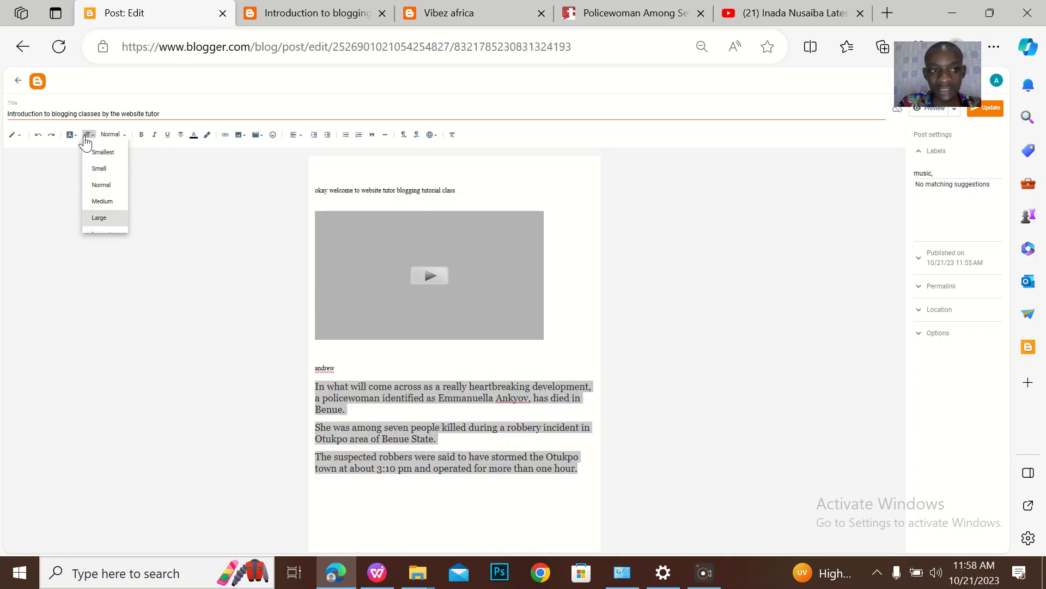
left_click(84, 173)
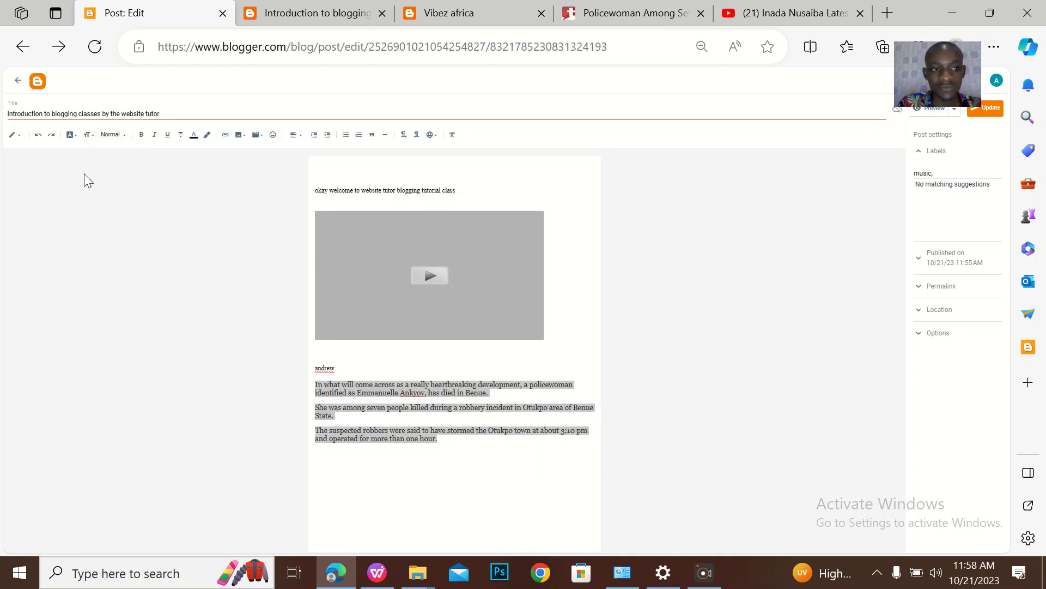
left_click(85, 141)
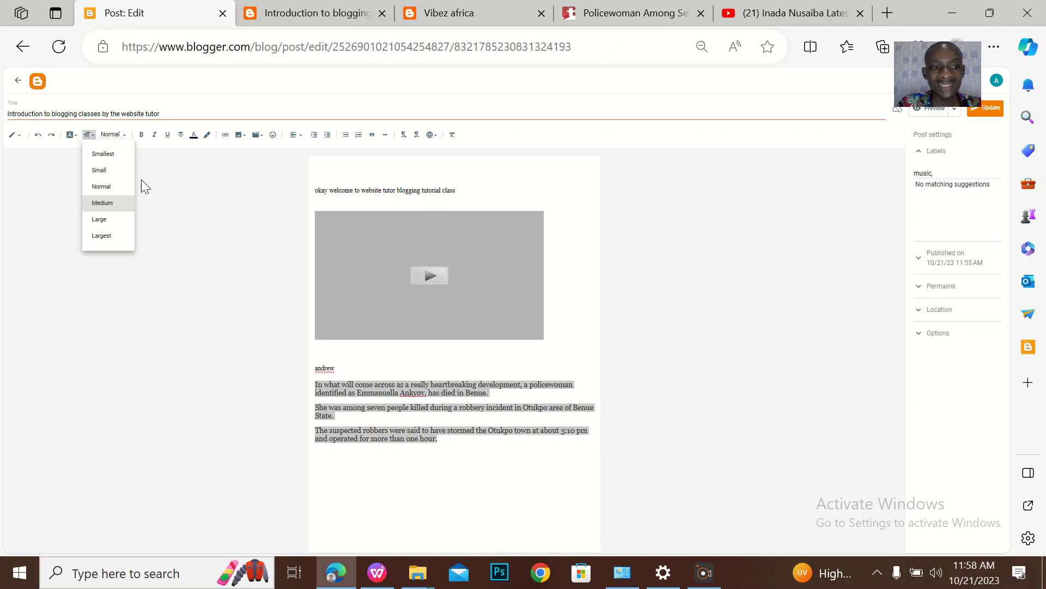
left_click(115, 238)
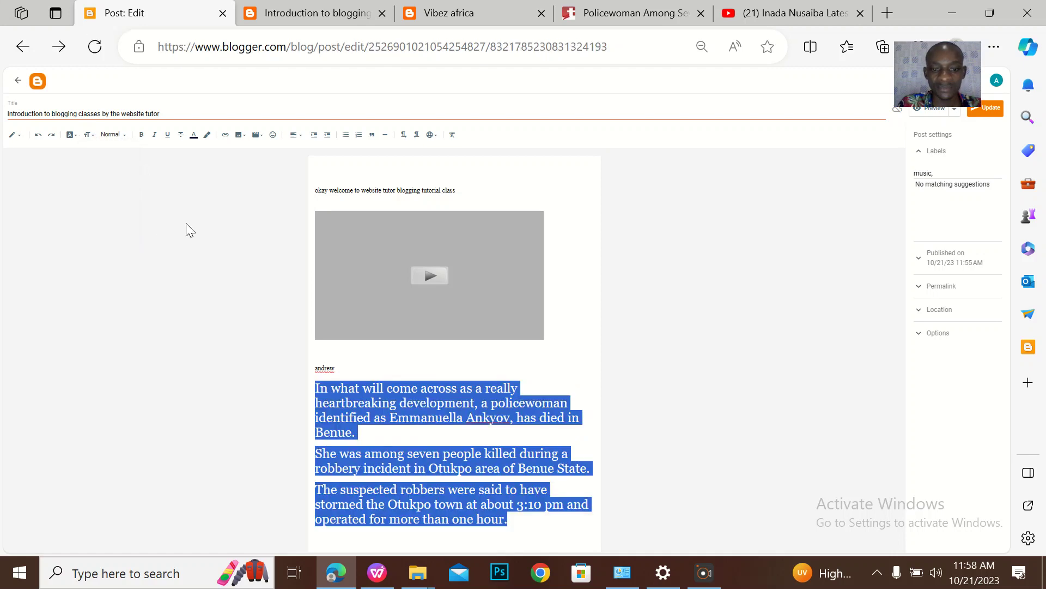
left_click(108, 138)
left_click(96, 135)
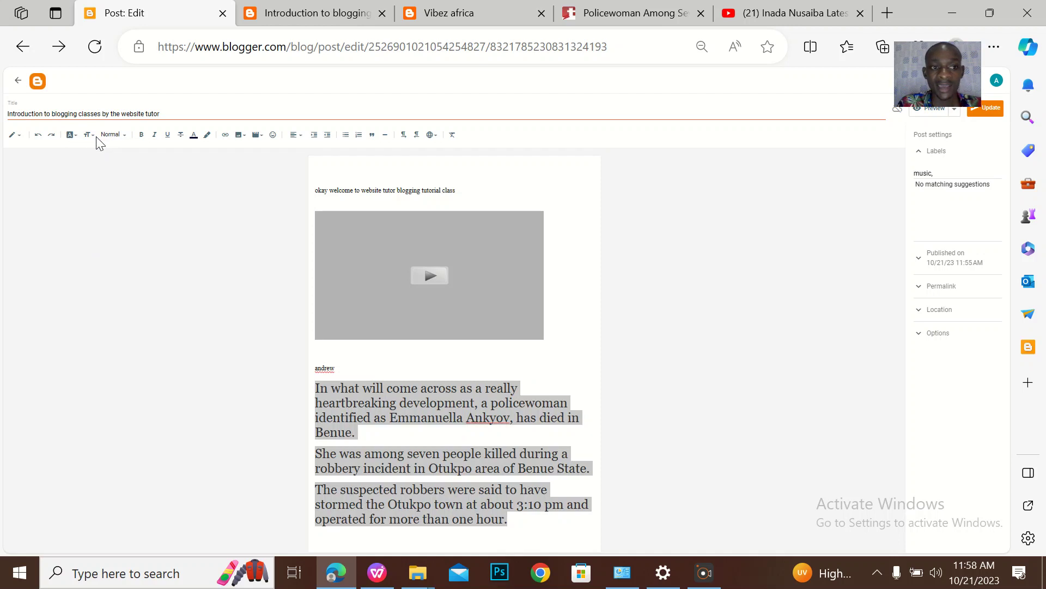
left_click(93, 137)
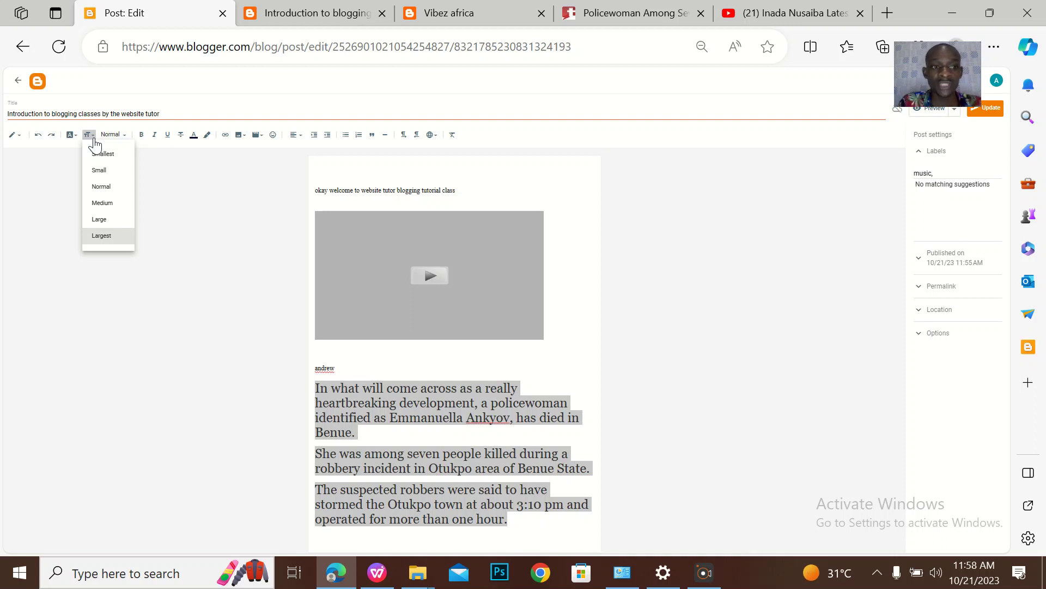
left_click(103, 203)
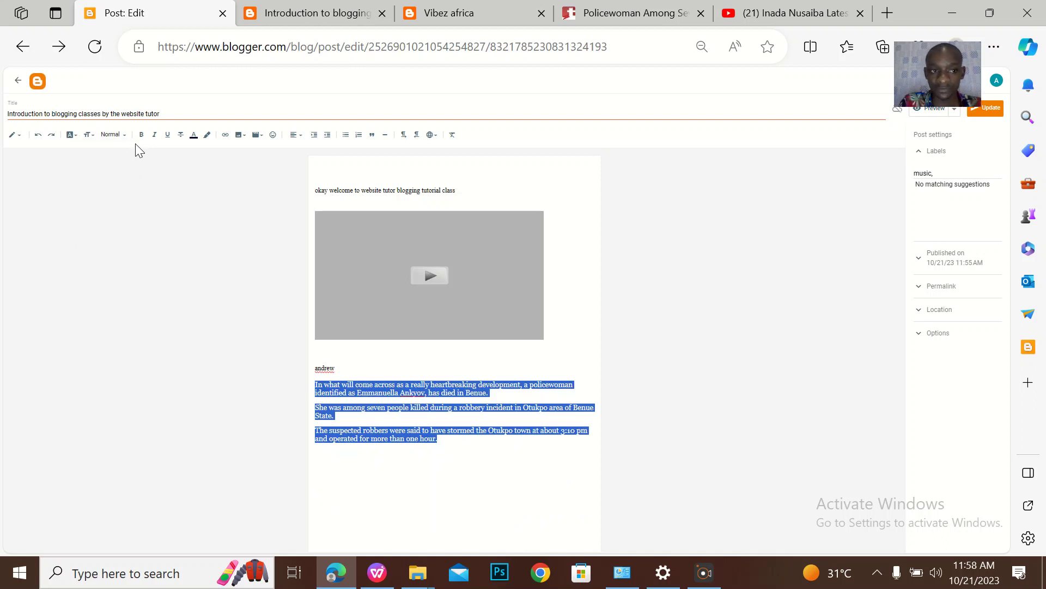
Cycle the news paragraphs through Subheading, Minor Heading and Paragraph styles, ending on Normal
left_click(121, 142)
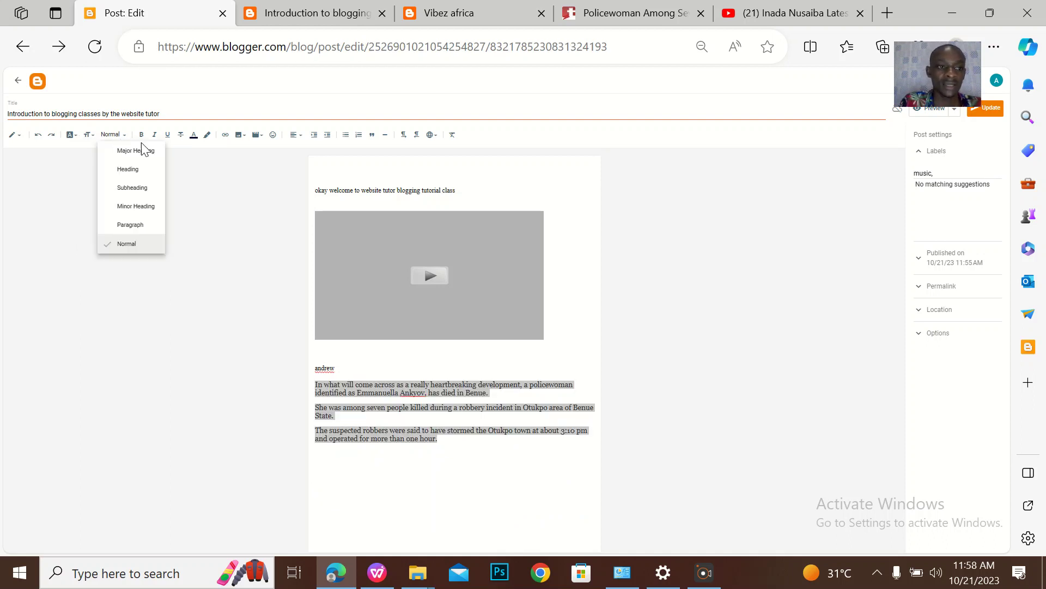
left_click(135, 190)
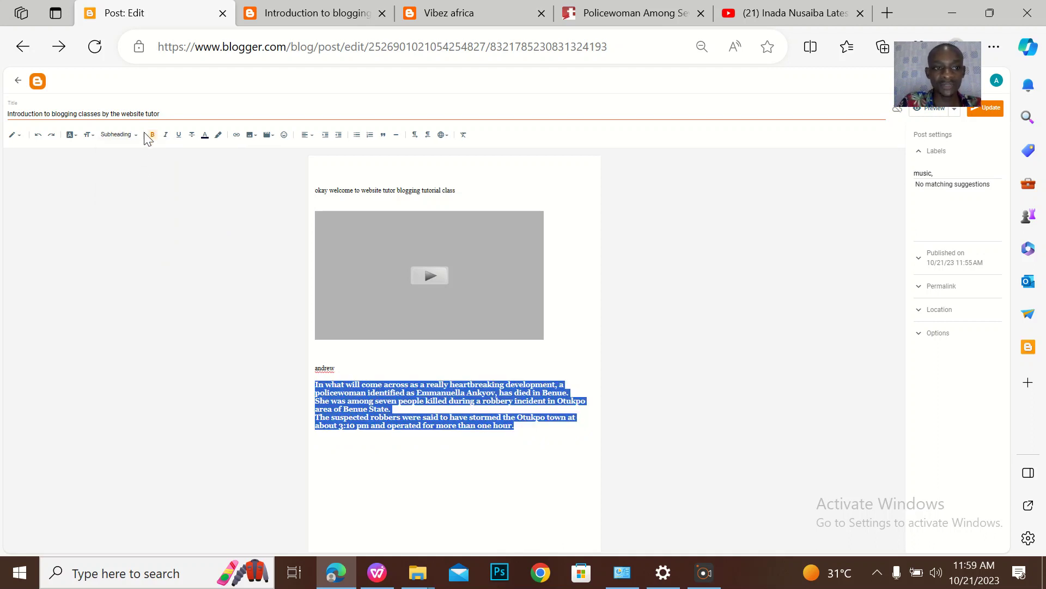
left_click(125, 135)
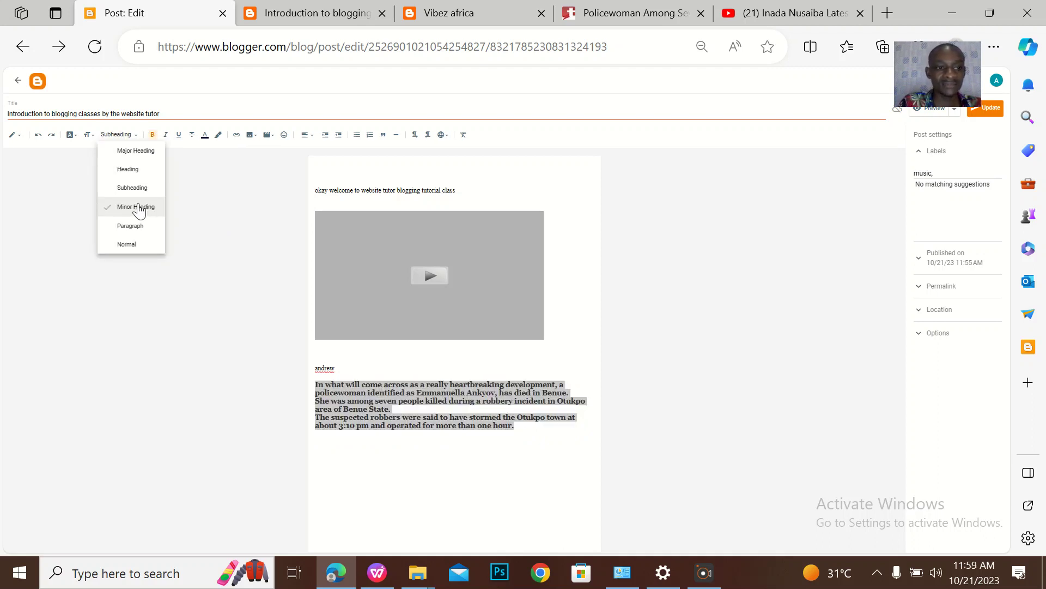
left_click(140, 207)
left_click(144, 137)
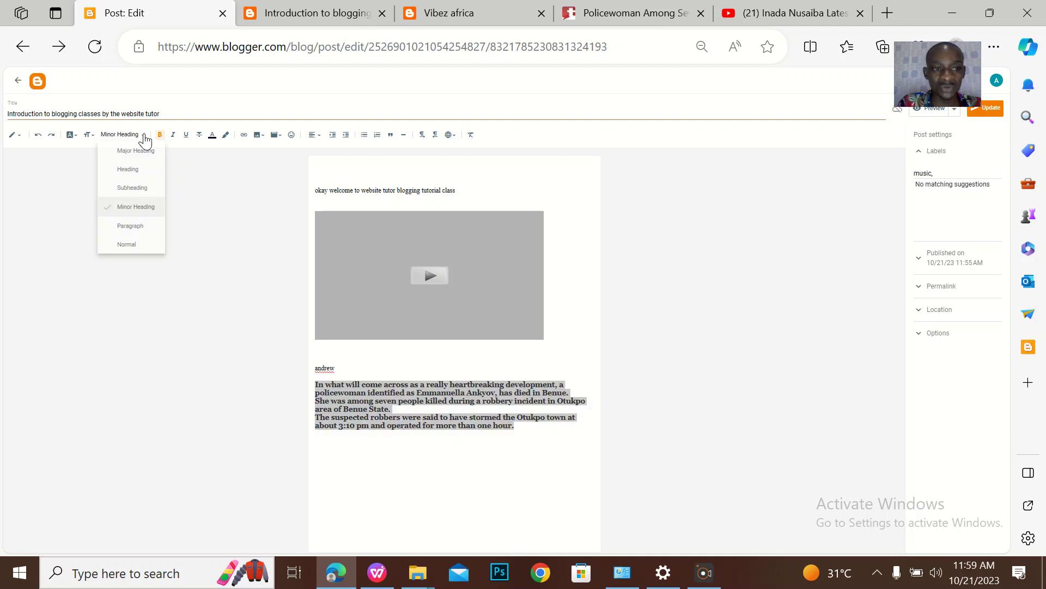
left_click(146, 226)
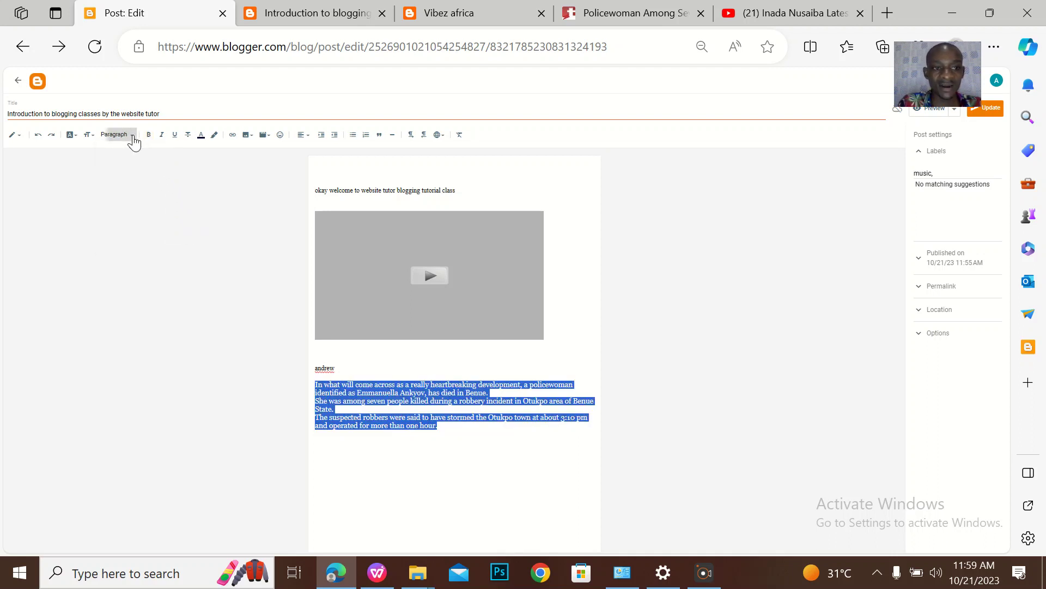
left_click(116, 135)
left_click(143, 247)
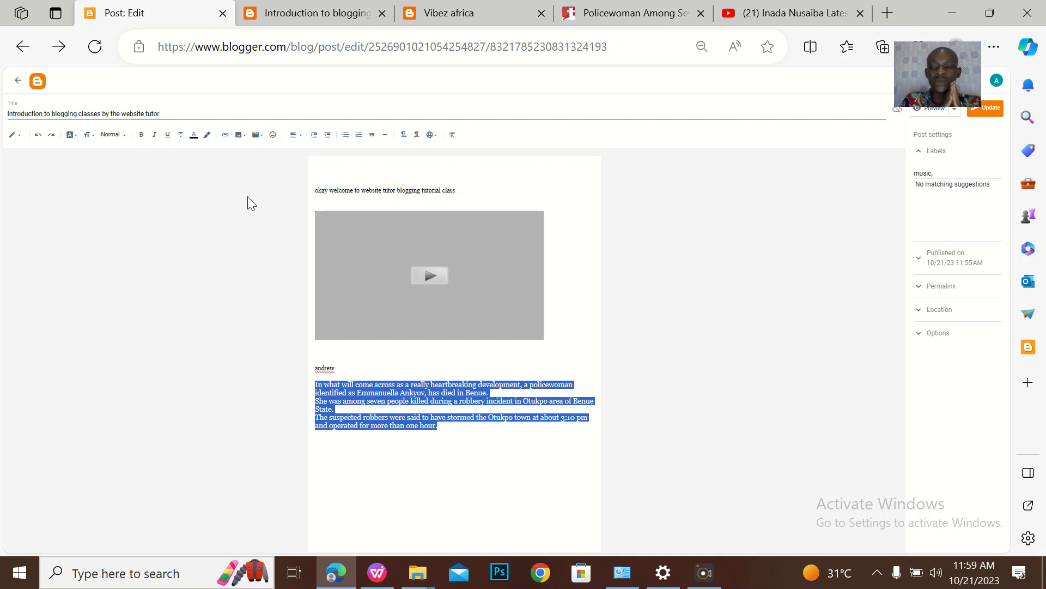
Toggle bold on the news paragraphs several times, reselecting them, and leave them unbolded
left_click(141, 136)
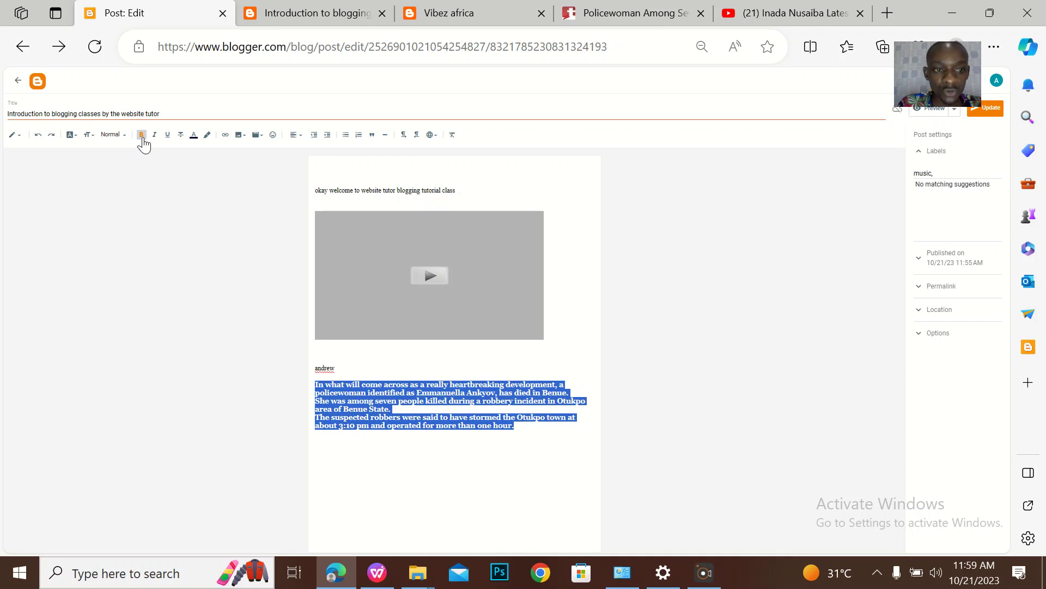
left_click(142, 135)
left_click(142, 137)
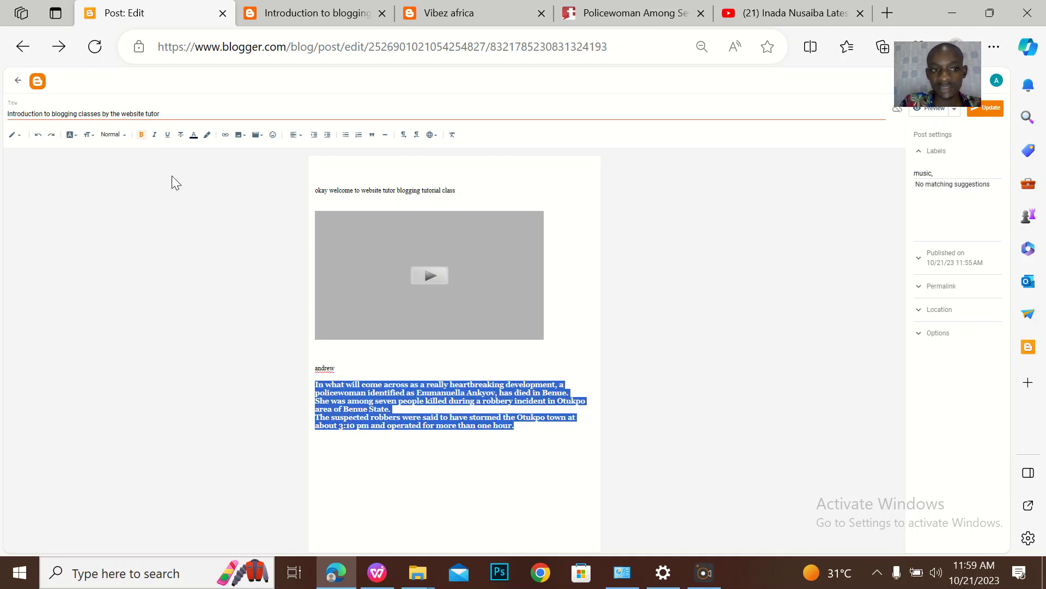
left_click(142, 136)
left_click(142, 137)
left_click(399, 442)
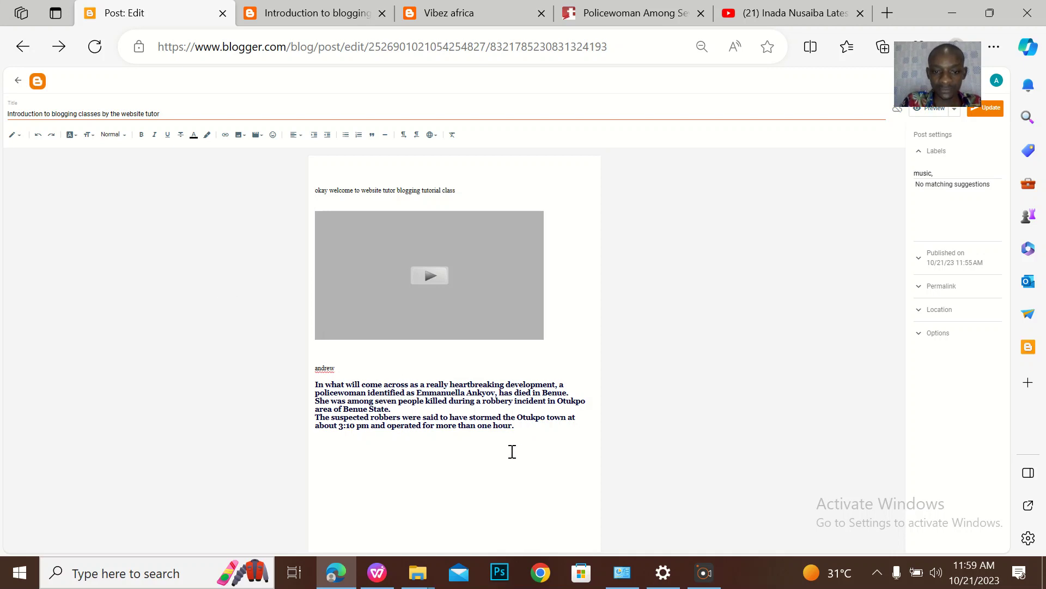
left_click_drag(518, 438, 308, 374)
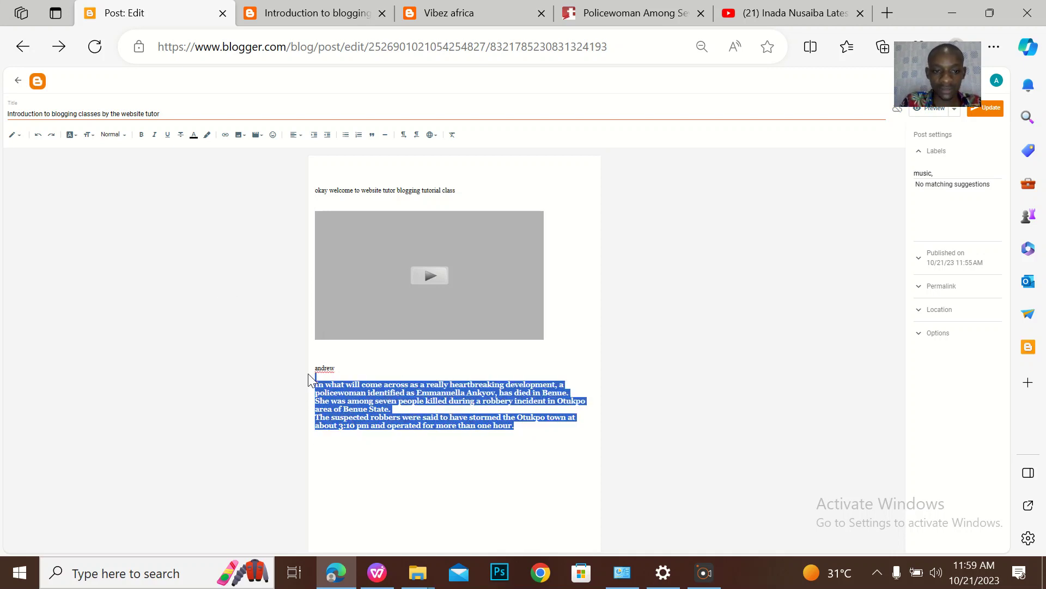
left_click(140, 139)
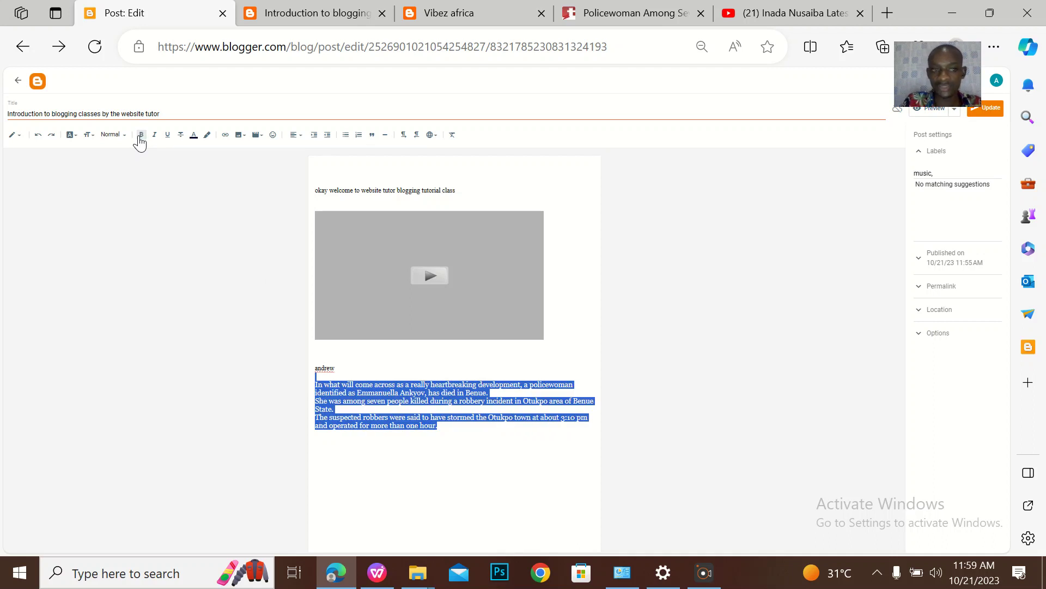
left_click(338, 351)
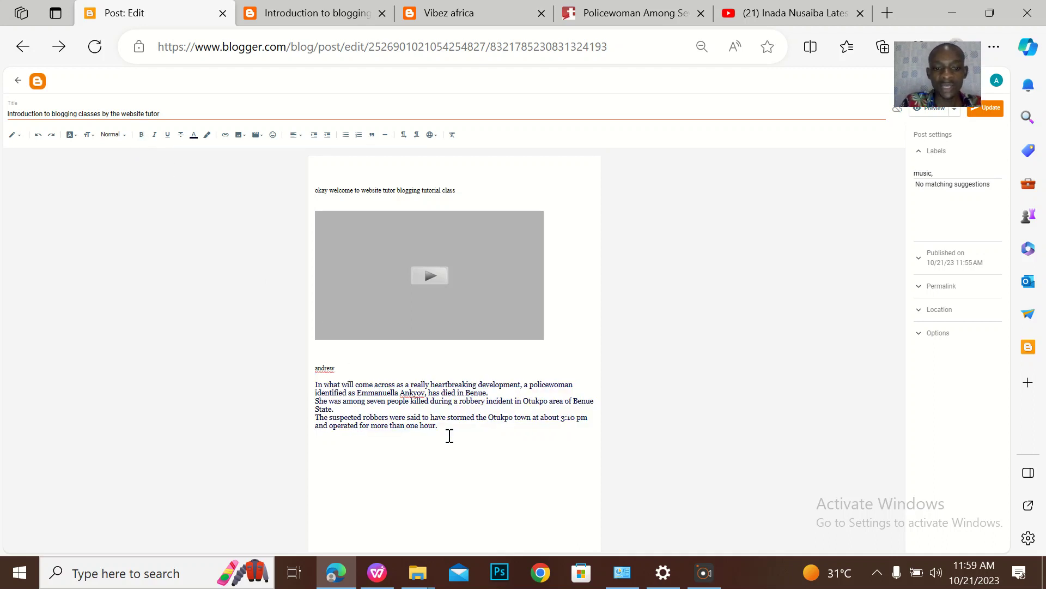
Reselect the paragraphs and toggle bold (Ctrl+B) and italic on and off, leaving them plain
left_click_drag(436, 430, 314, 389)
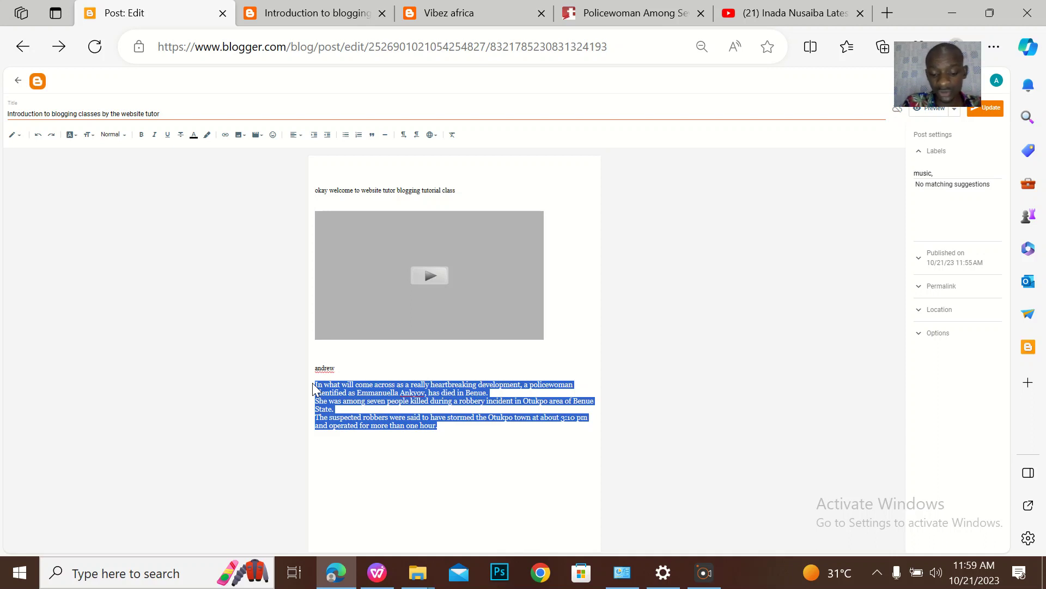
key("ctrl+b")
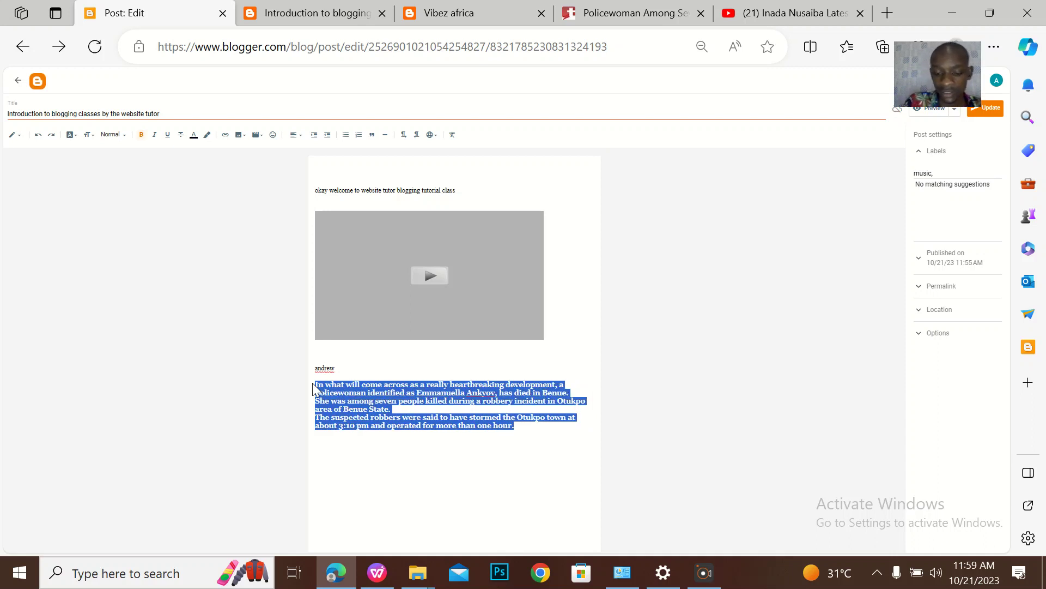
key("ctrl+b")
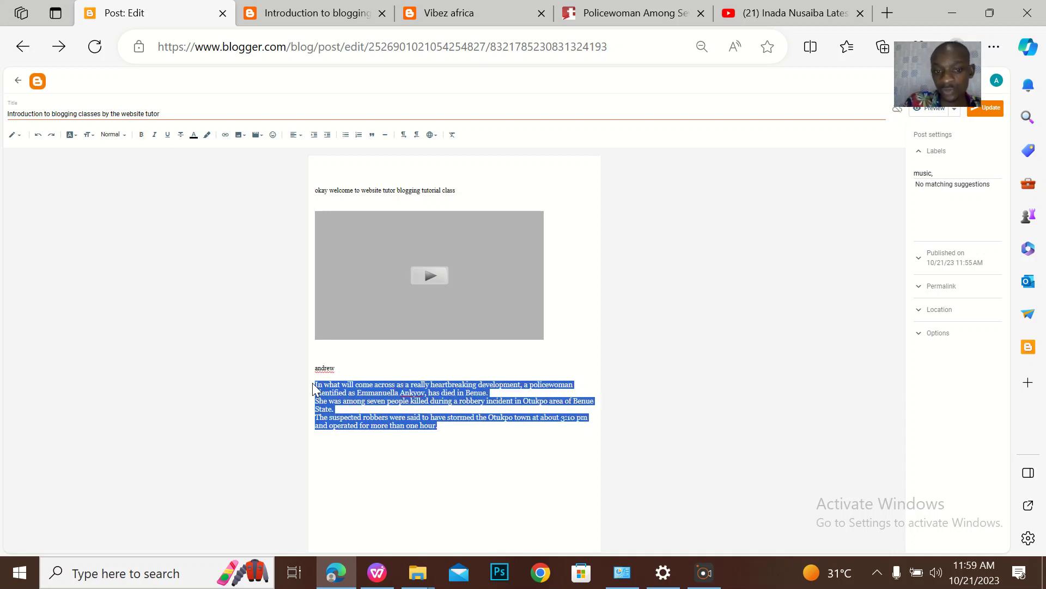
left_click(155, 141)
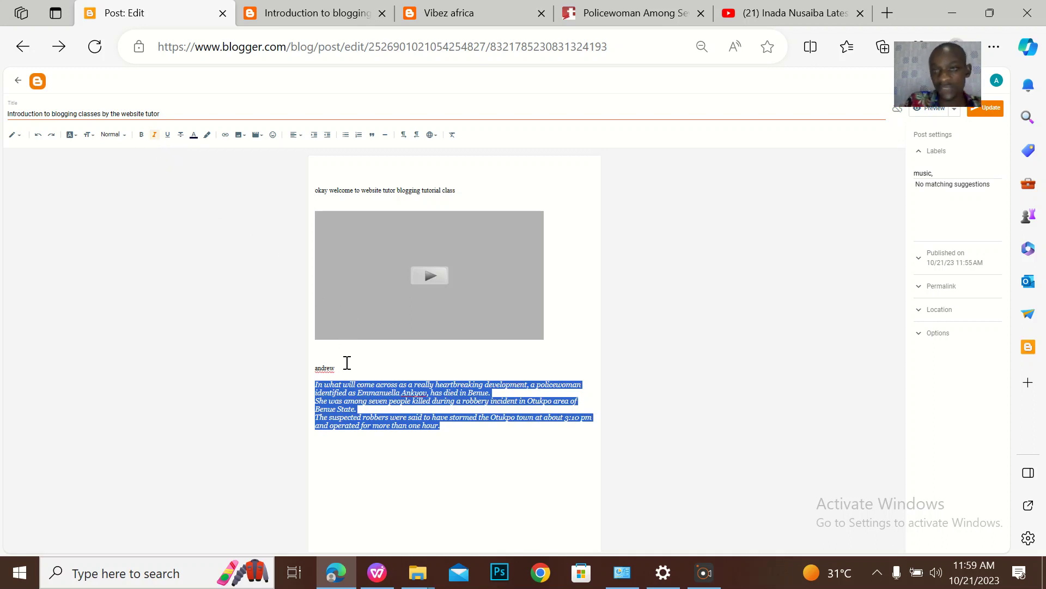
left_click(153, 138)
left_click(425, 410)
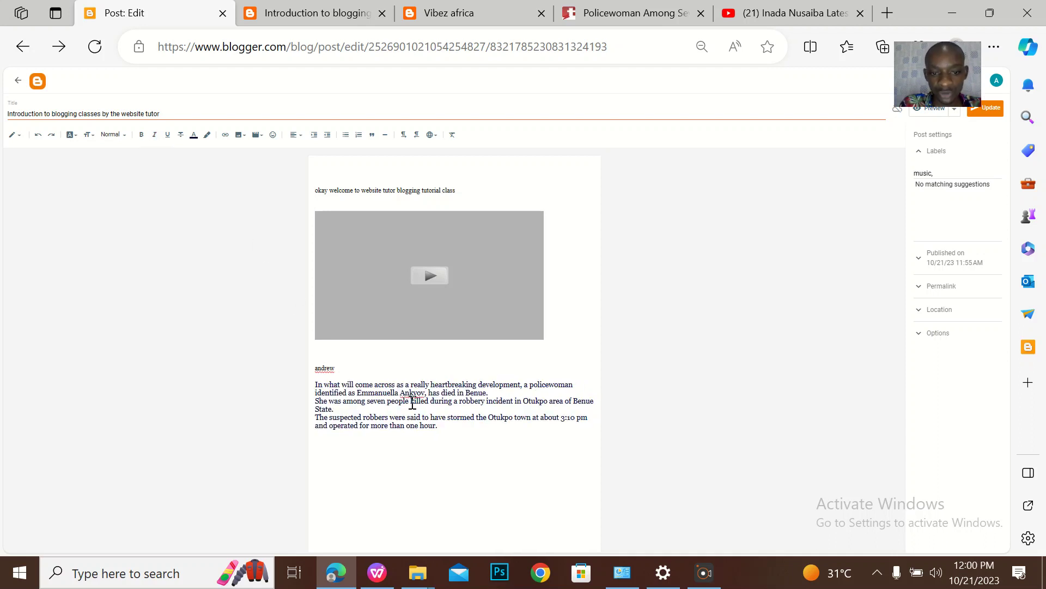
Bold the policewoman's full name and italicise the final sentence about the suspected robbers
left_click_drag(429, 393, 412, 394)
left_click(425, 392)
left_click_drag(416, 394, 355, 394)
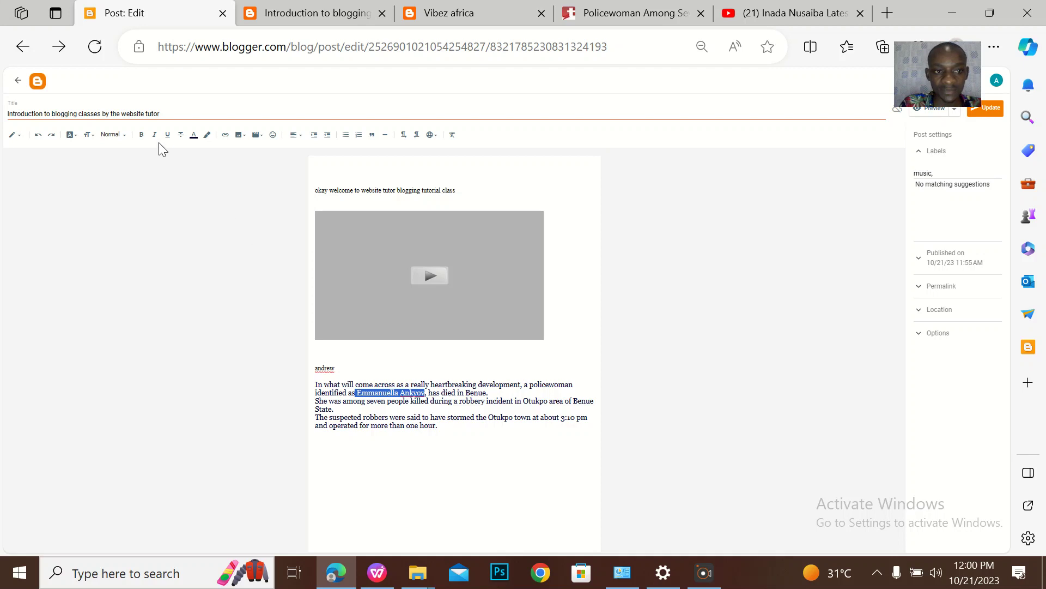
left_click(141, 135)
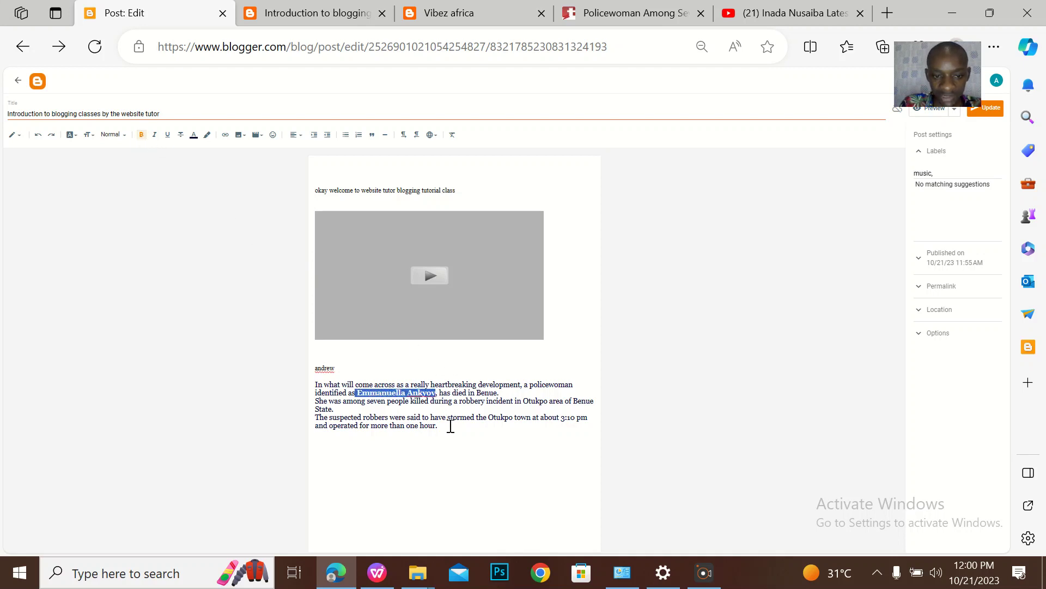
left_click_drag(439, 427, 317, 420)
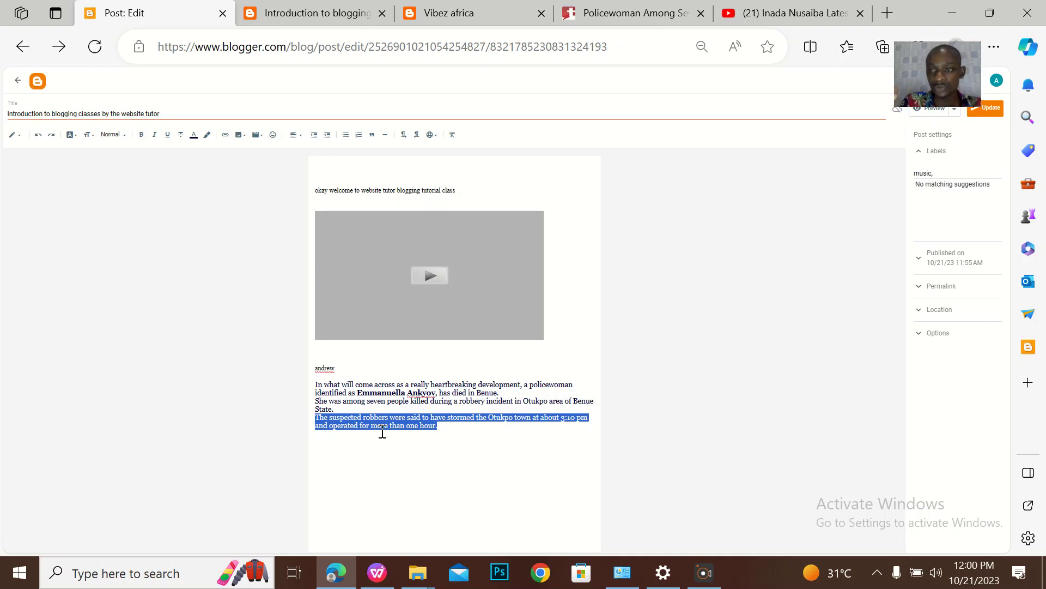
key("ctrl+i")
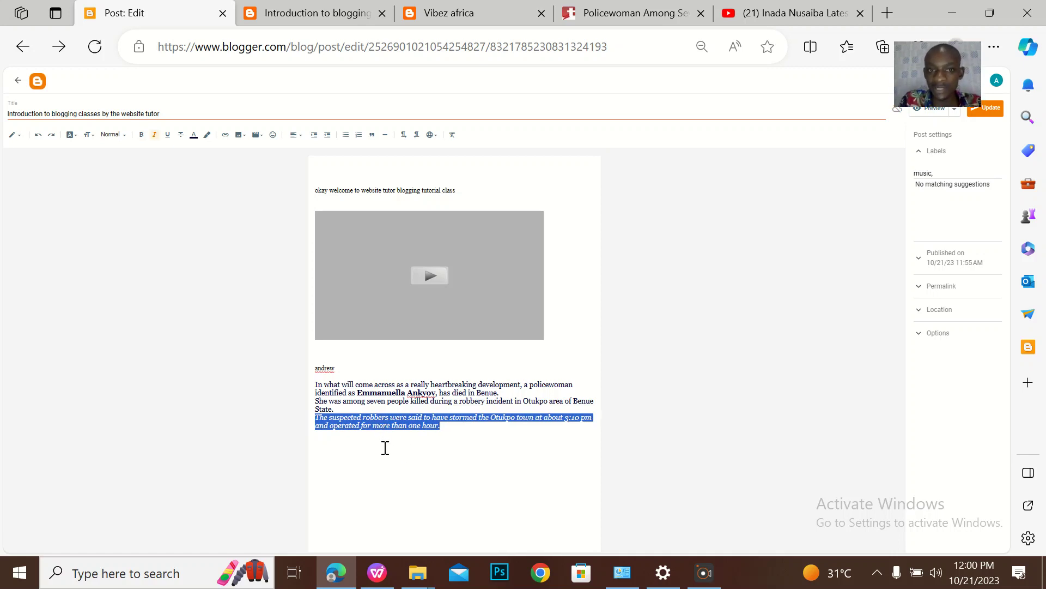
Update the post and reload the live blog to check the bold name and italic sentence
left_click(995, 112)
left_click(316, 13)
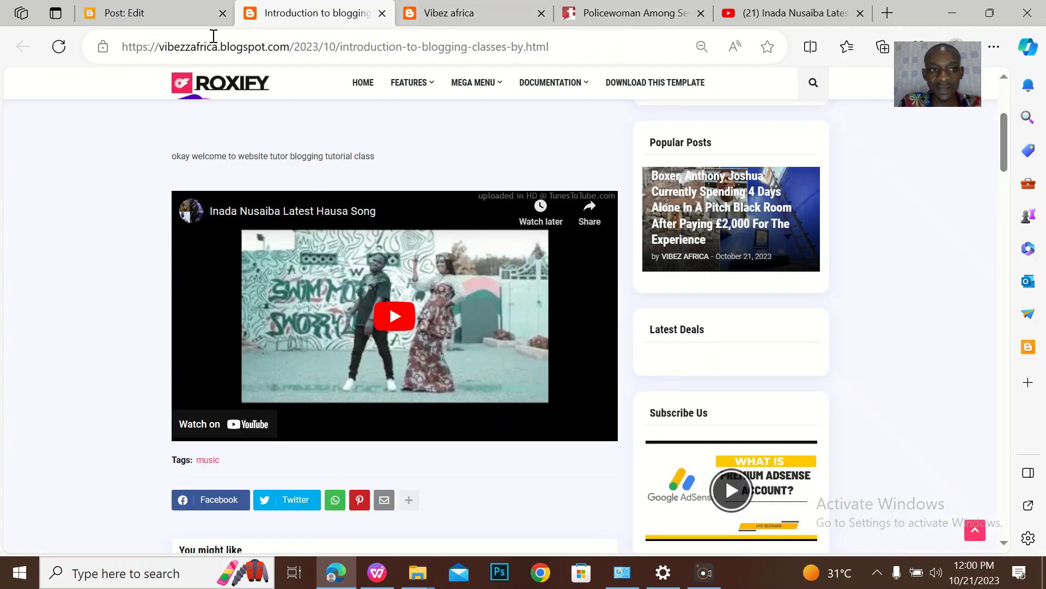
left_click(60, 48)
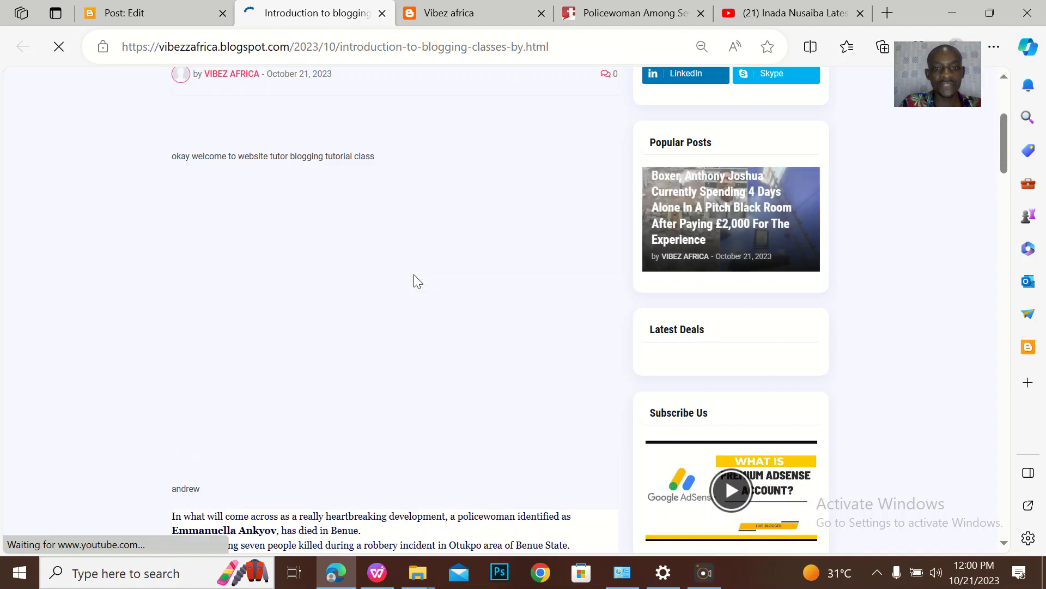
scroll(415, 278, "down", 5)
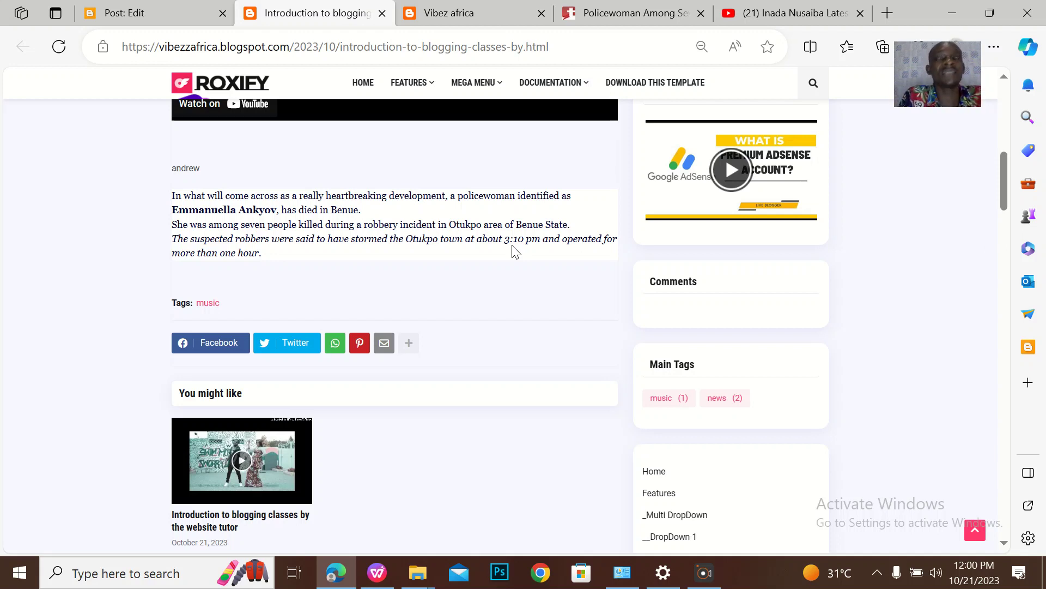
left_click(142, 12)
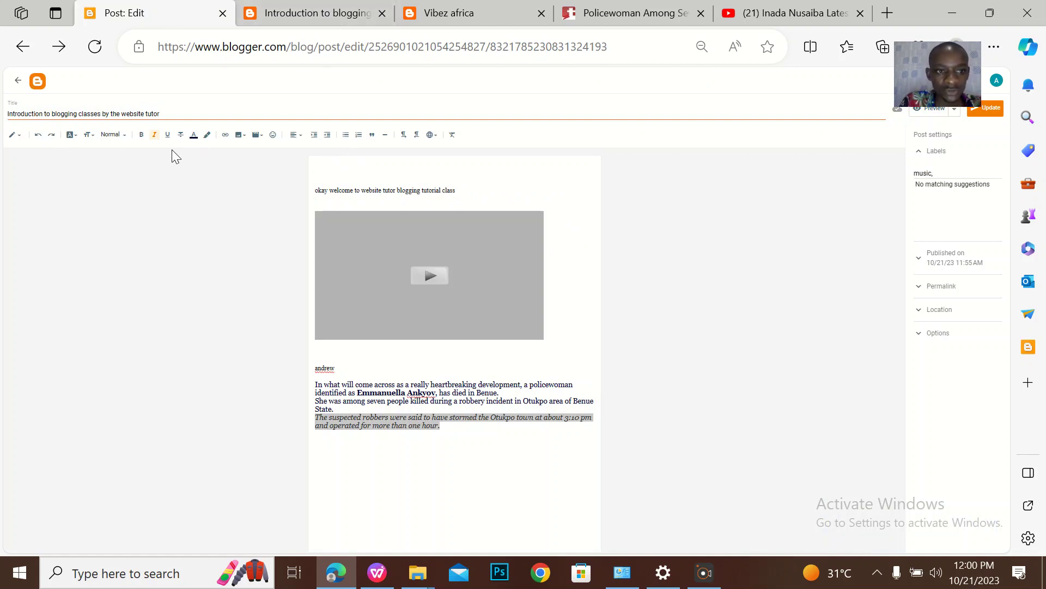
Underline the italic robbers sentence, update the post, and reload the live blog to verify
left_click(169, 135)
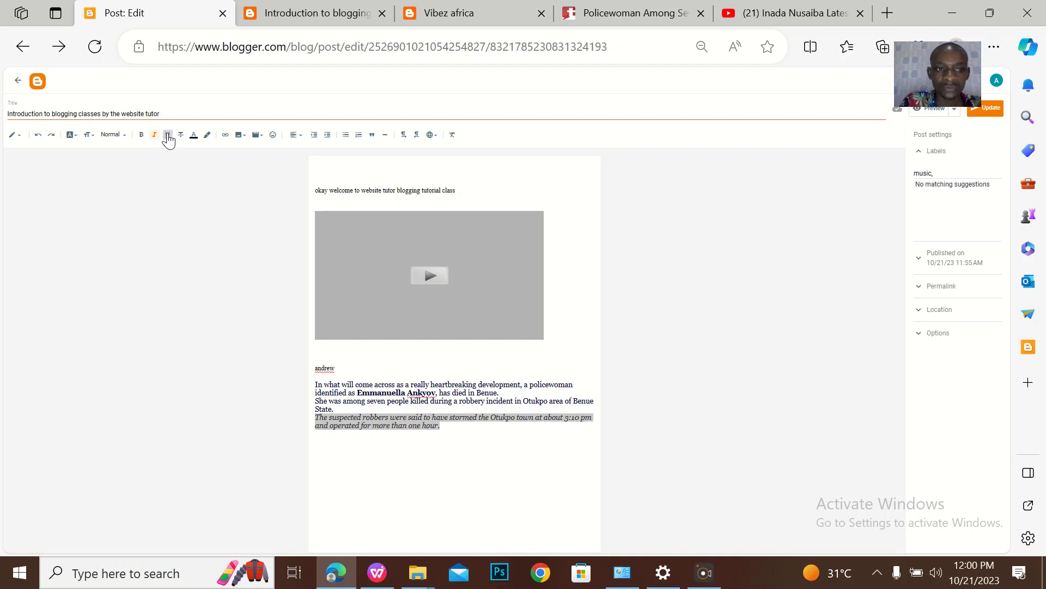
left_click(418, 425)
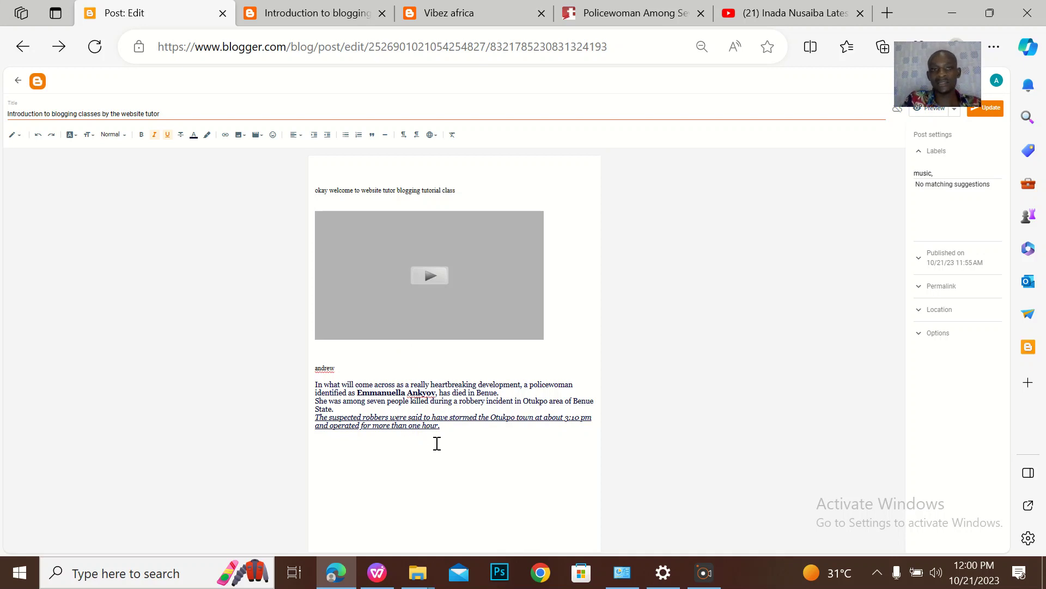
left_click(993, 109)
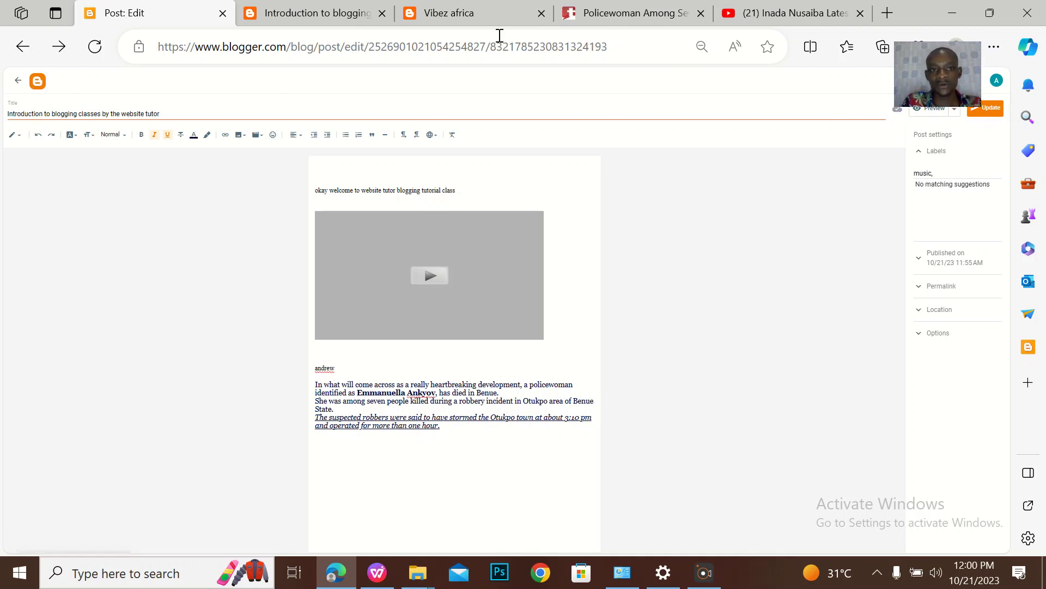
left_click(316, 13)
key("F5")
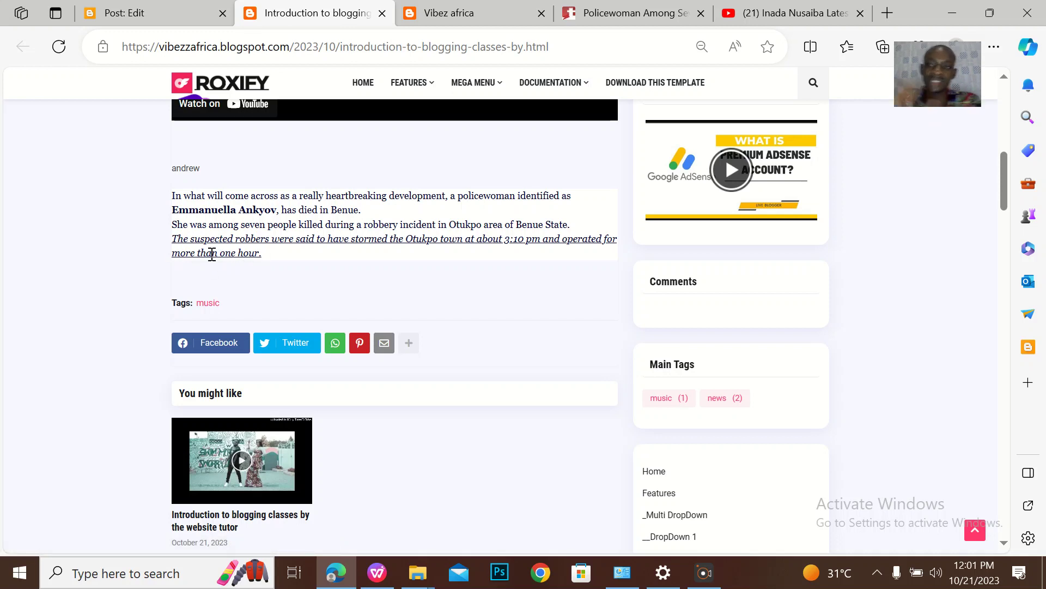
left_click(113, 22)
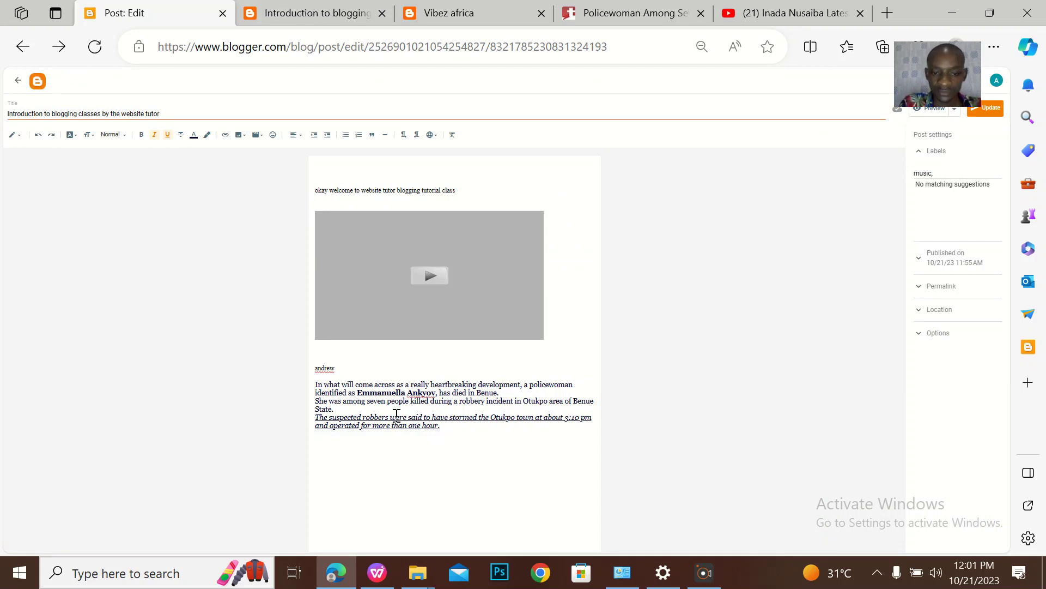
Add blank lines between the news paragraphs and strike through the seven-people-killed paragraph
left_click(419, 409)
key("Return")
key("Return")
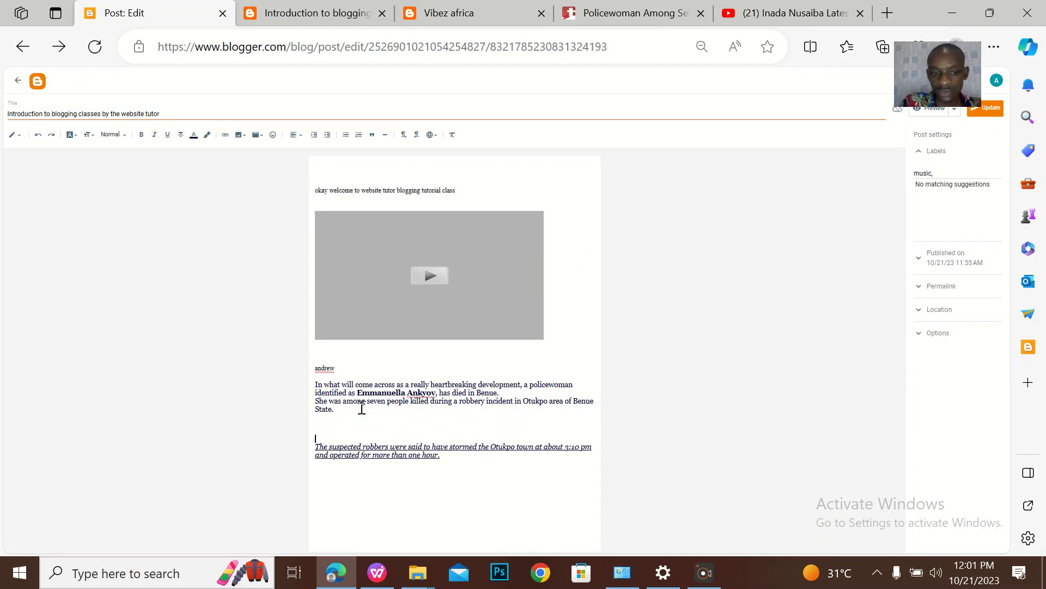
left_click(520, 392)
key("Return")
key("Return")
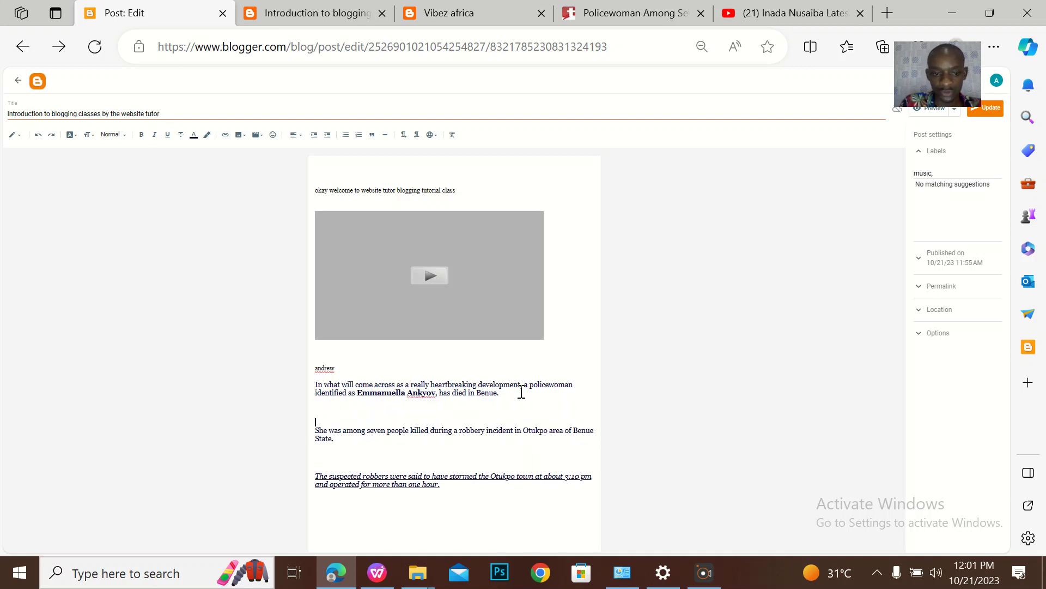
left_click_drag(359, 441, 280, 411)
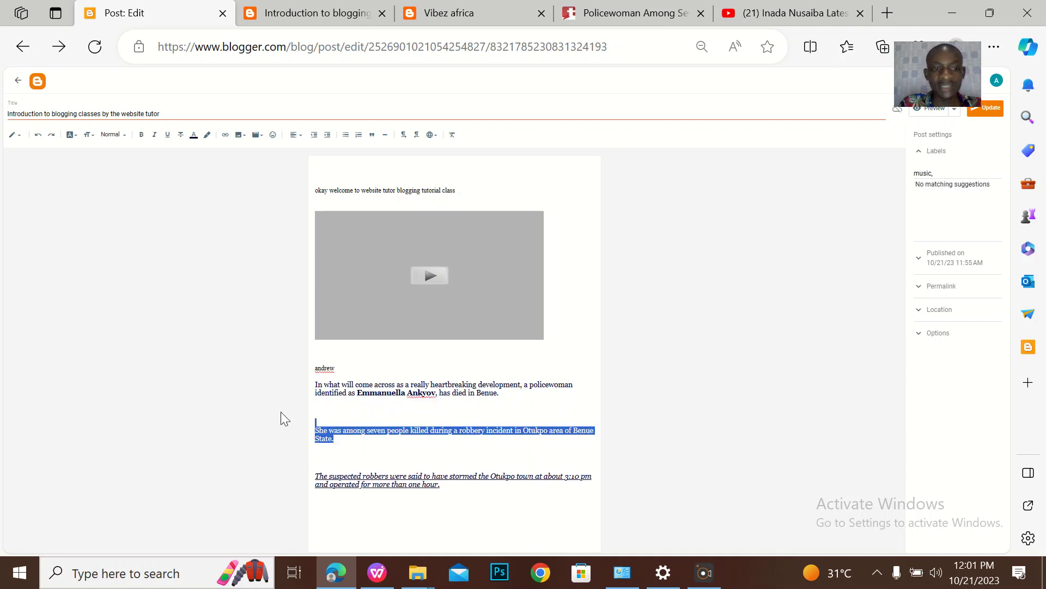
left_click(181, 136)
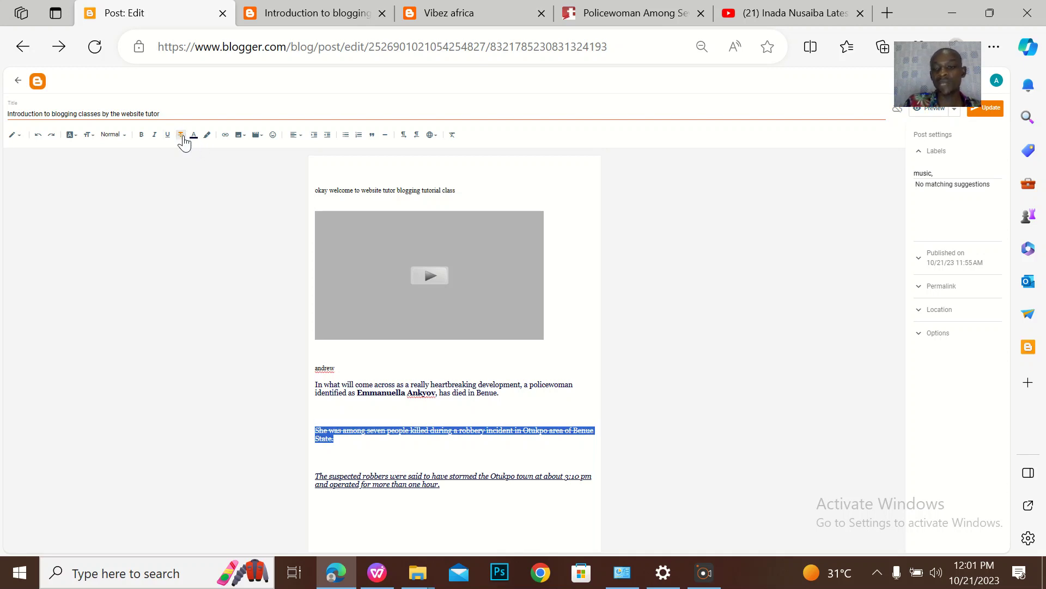
Update the post and reload the live blog to see the strikethrough
left_click(1002, 112)
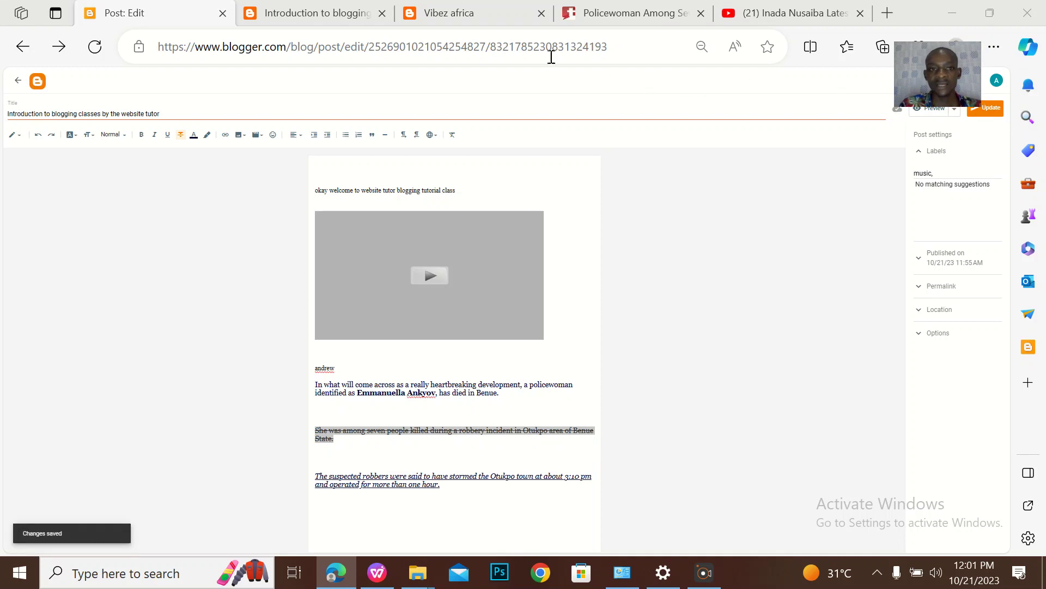
left_click(265, 20)
key("F5")
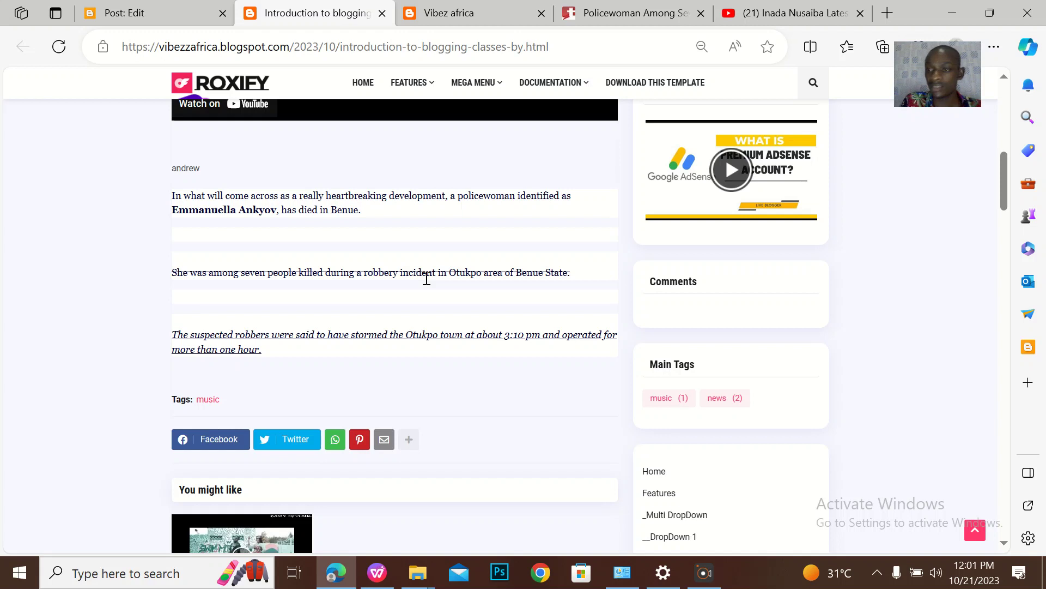
left_click(163, 13)
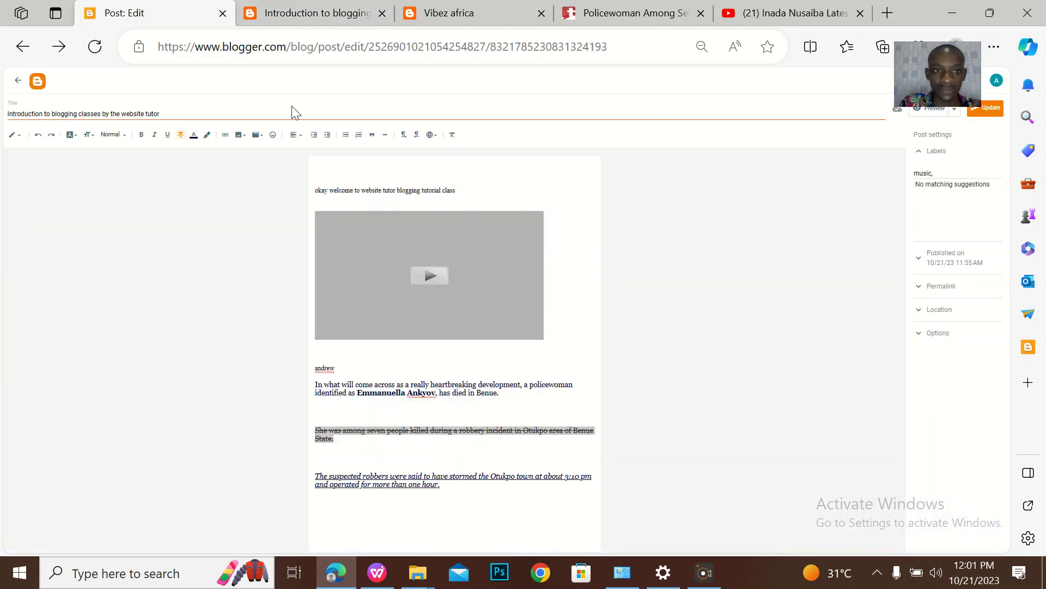
Colour the opening policewoman paragraph red
left_click(192, 136)
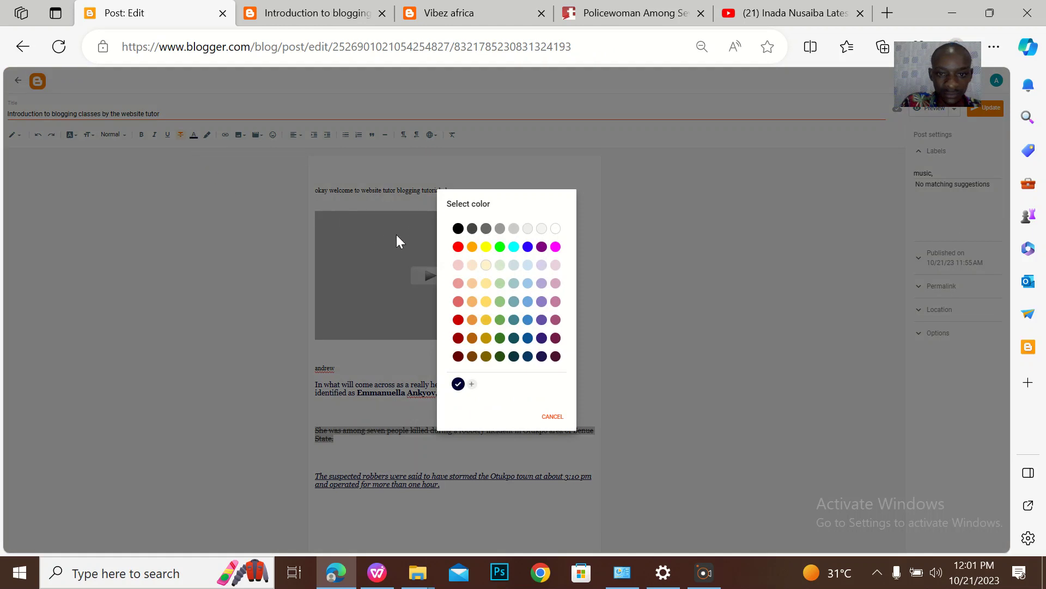
left_click(553, 417)
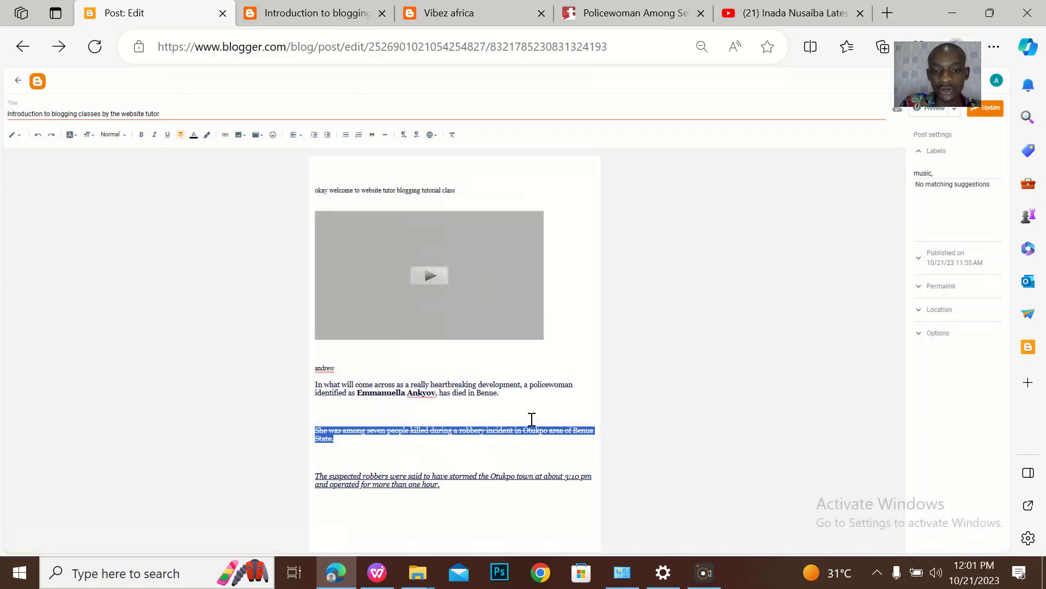
left_click(522, 406)
left_click_drag(516, 401, 288, 385)
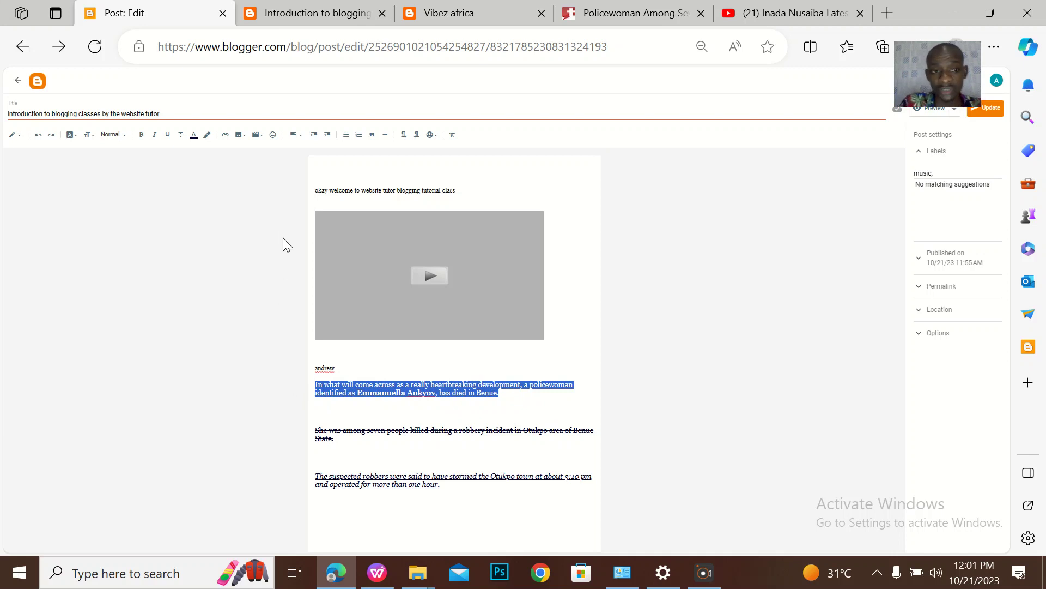
left_click(193, 136)
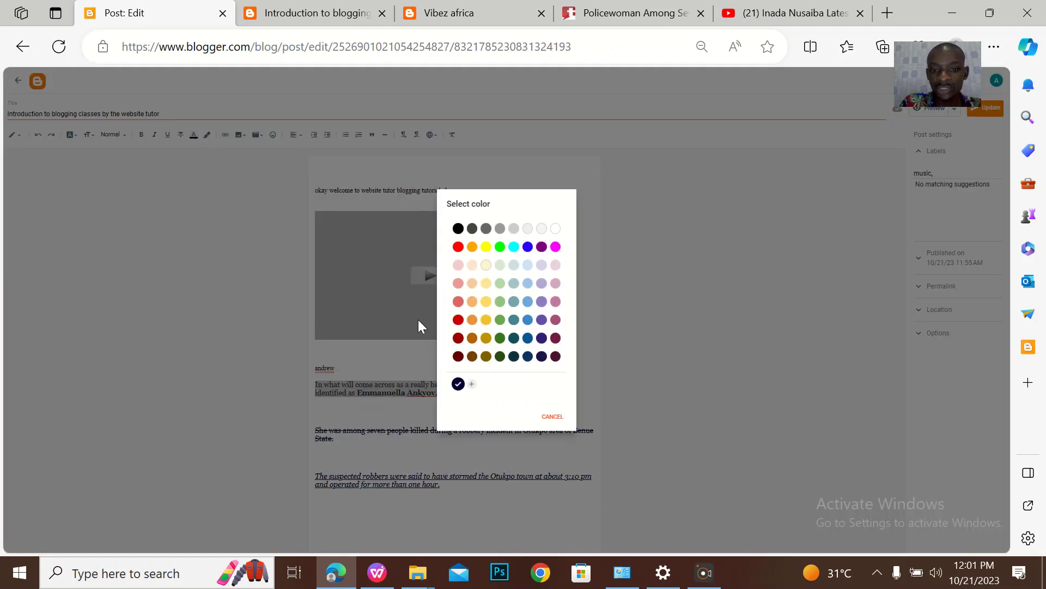
left_click(458, 246)
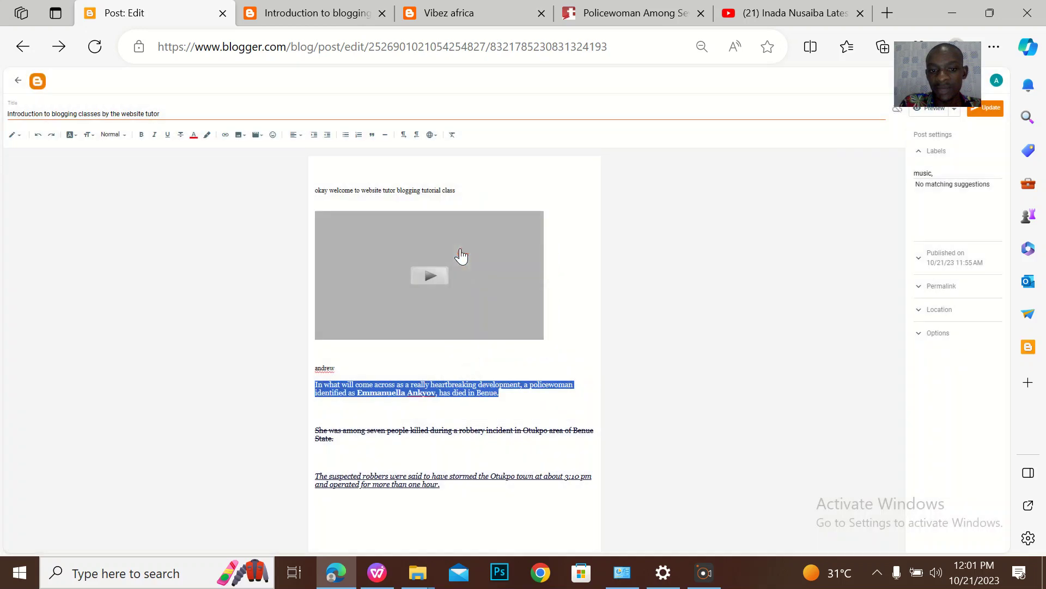
left_click(493, 420)
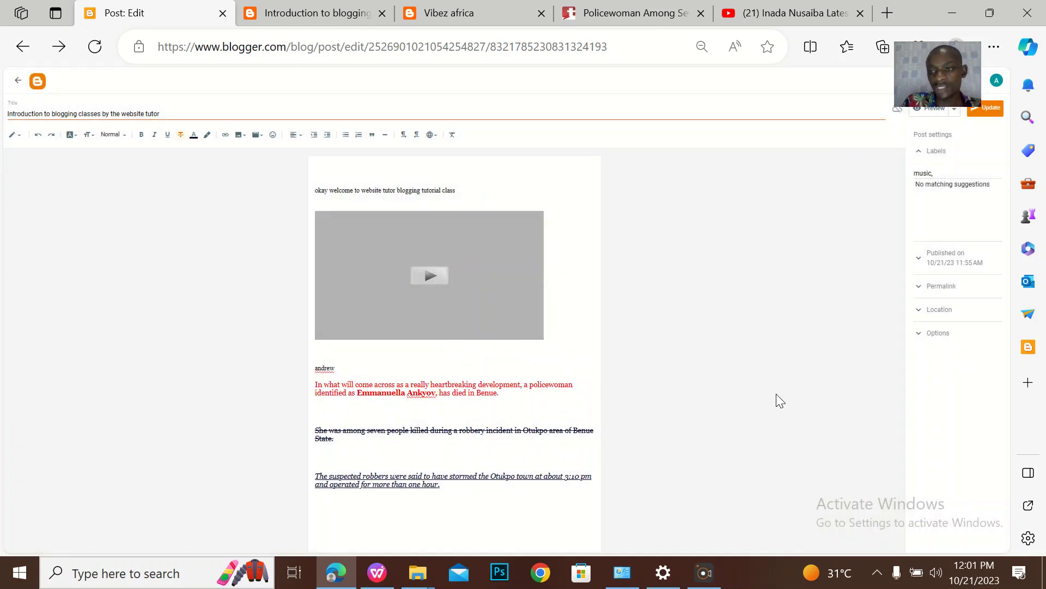
Update the post and refresh the live blog to confirm the red paragraph
left_click(981, 119)
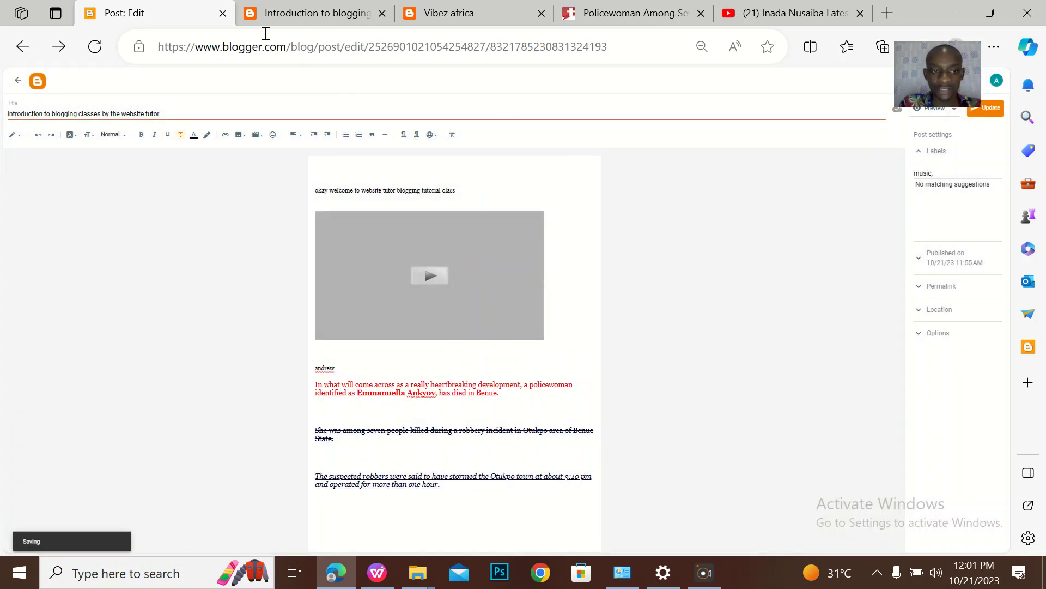
left_click(322, 13)
left_click(59, 47)
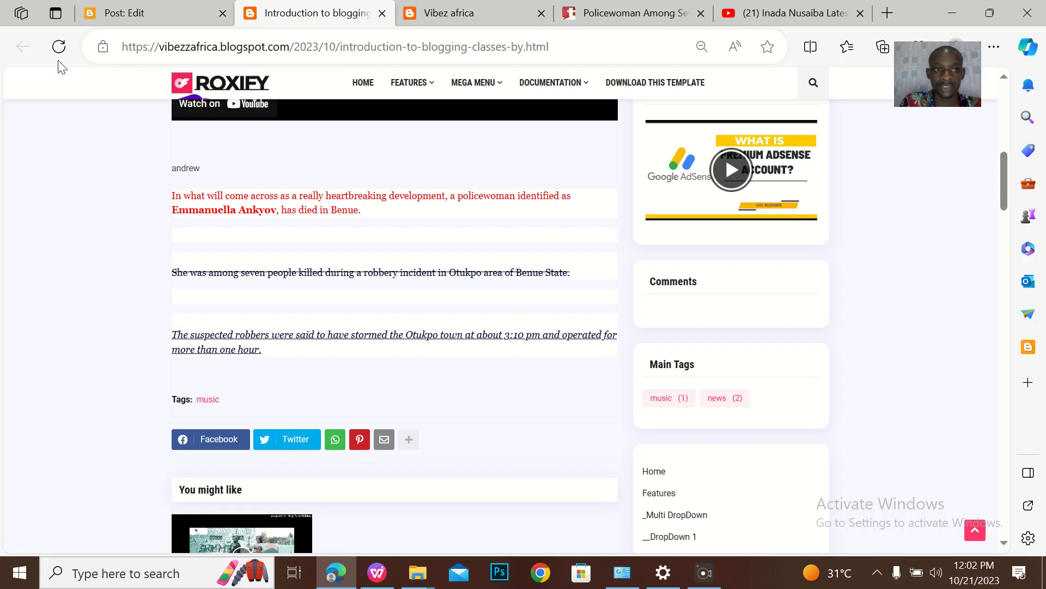
left_click(131, 15)
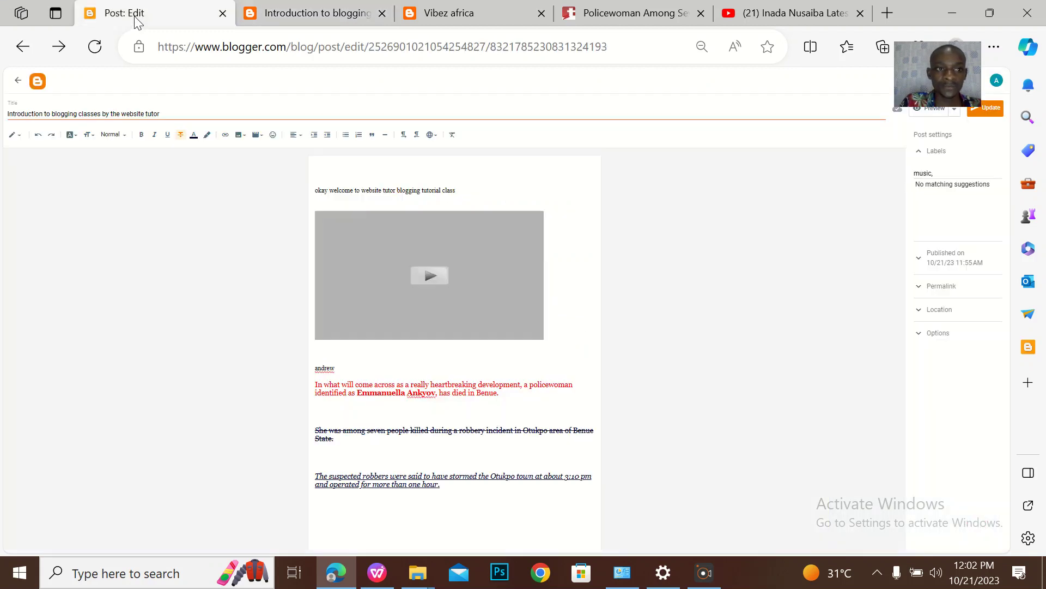
Start a new line below the strikethrough paragraph for 'okay am proud to be human'
left_click(341, 8)
left_click(173, 11)
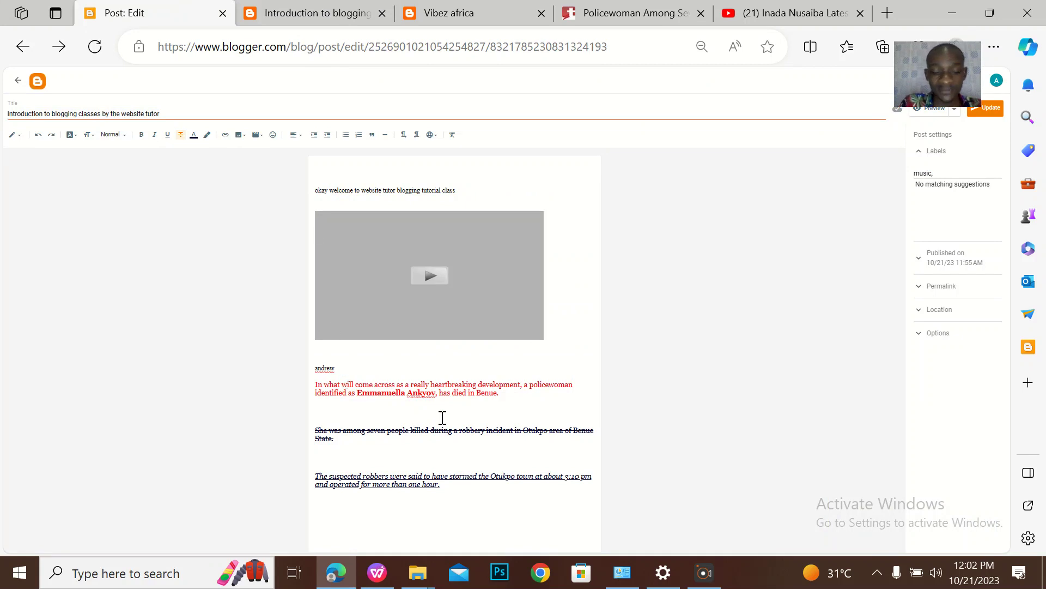
left_click_drag(506, 400, 362, 423)
left_click(387, 445)
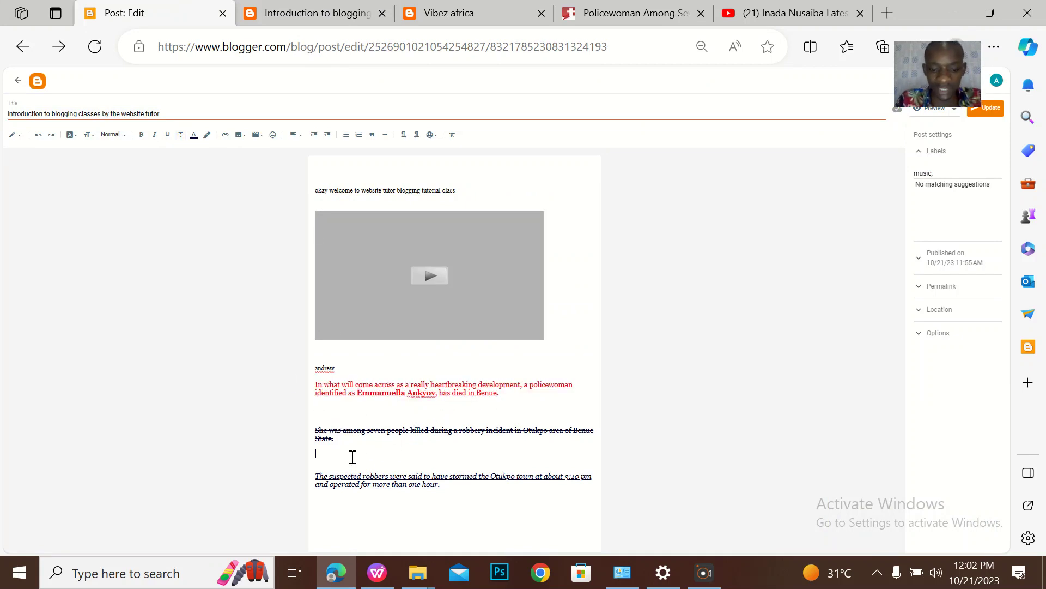
key("Return")
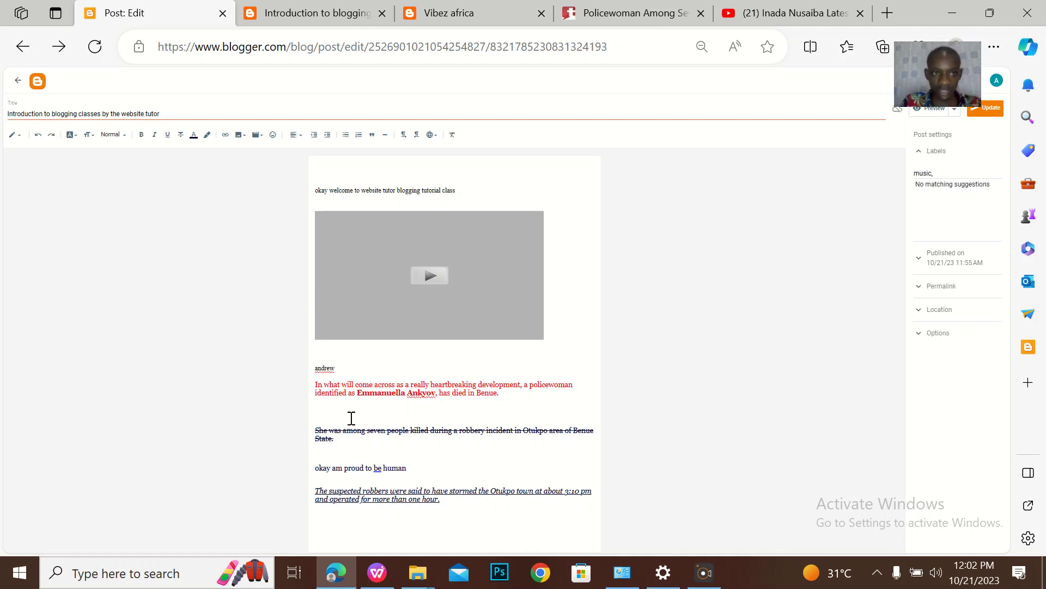
Give the line 'okay am proud to be human' a red background and update the post
left_click(193, 135)
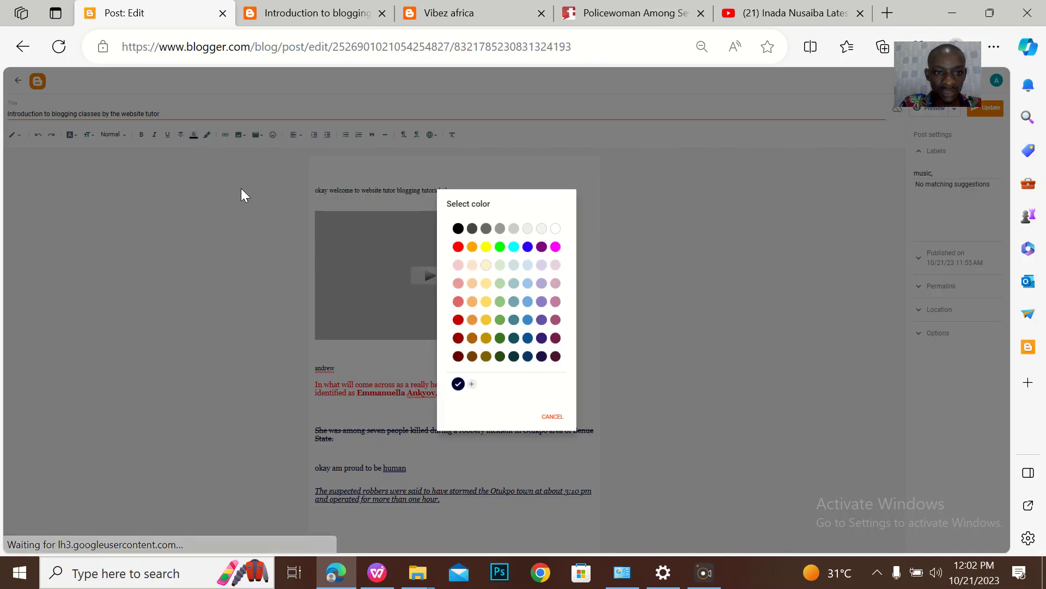
left_click(552, 416)
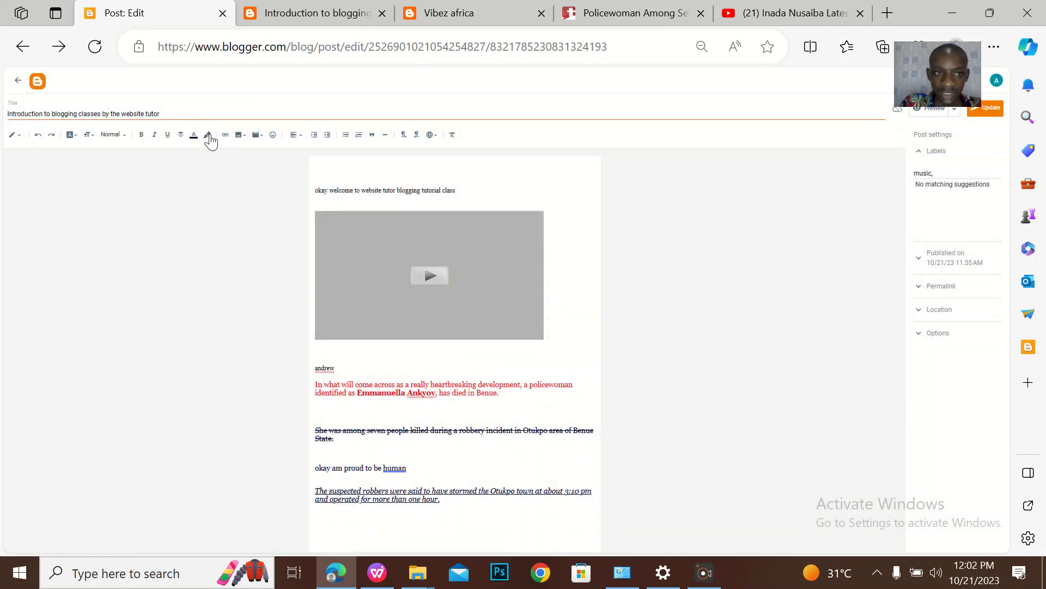
left_click(208, 134)
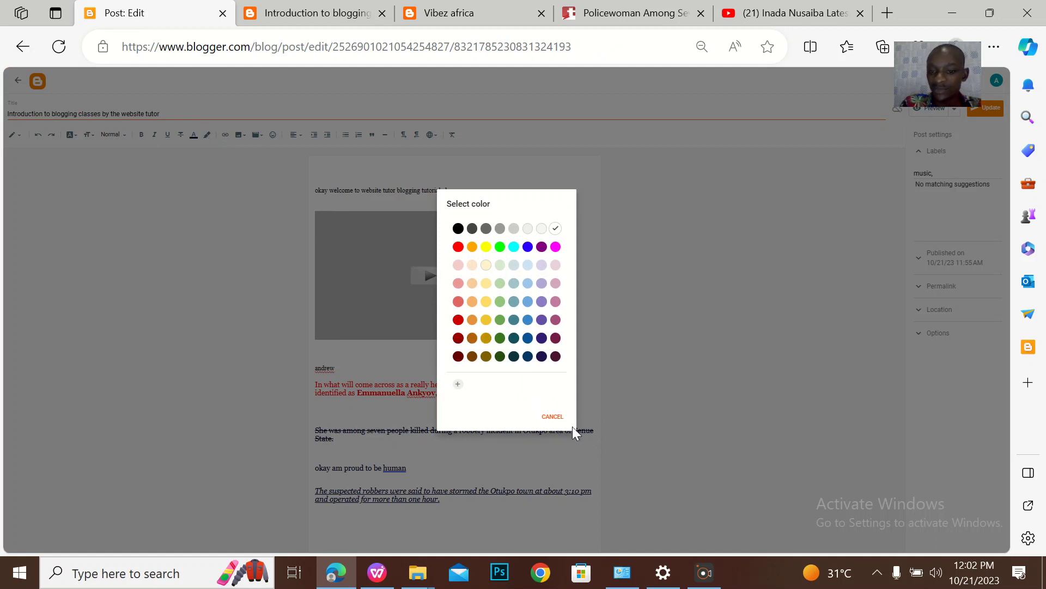
left_click(553, 416)
left_click_drag(406, 467, 275, 469)
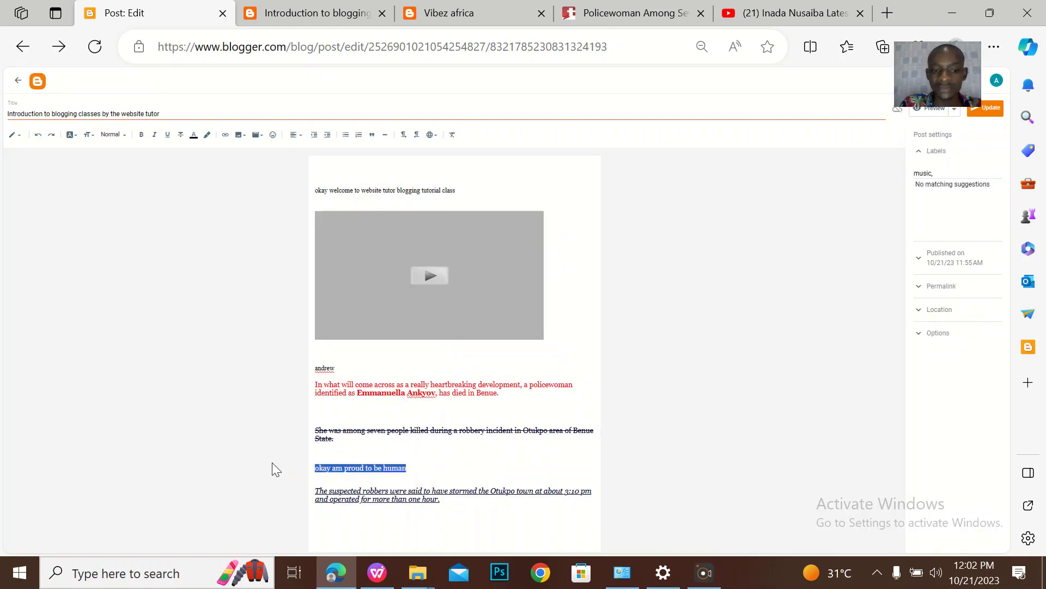
left_click(207, 135)
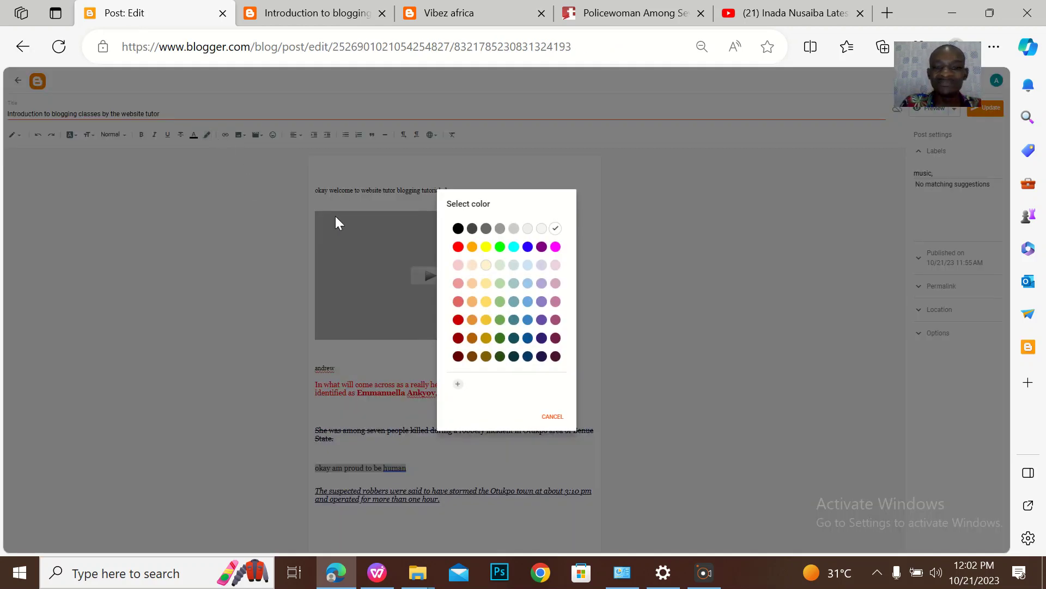
left_click(455, 250)
left_click(436, 464)
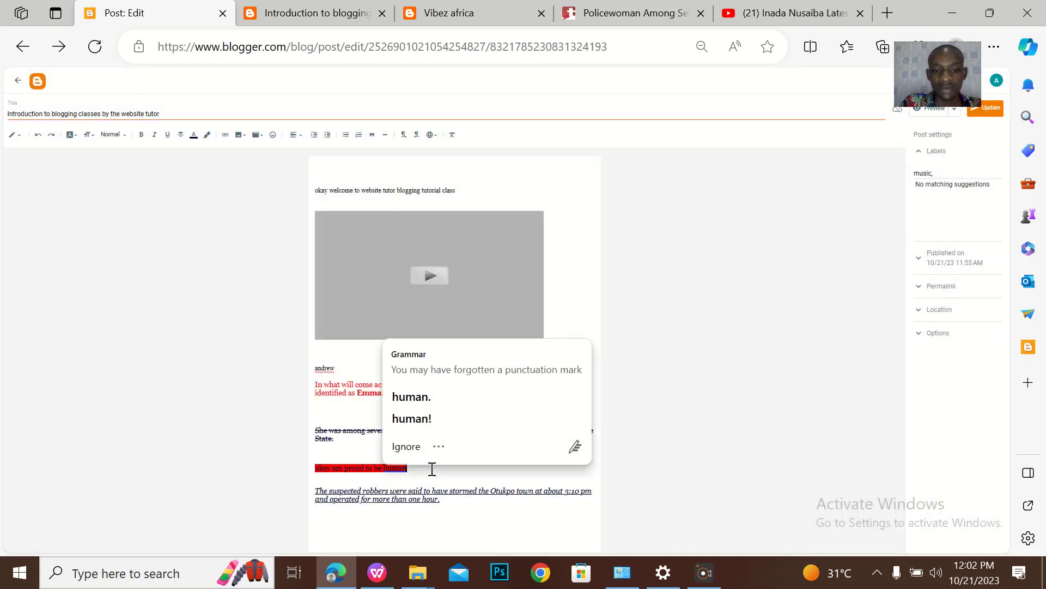
left_click(460, 498)
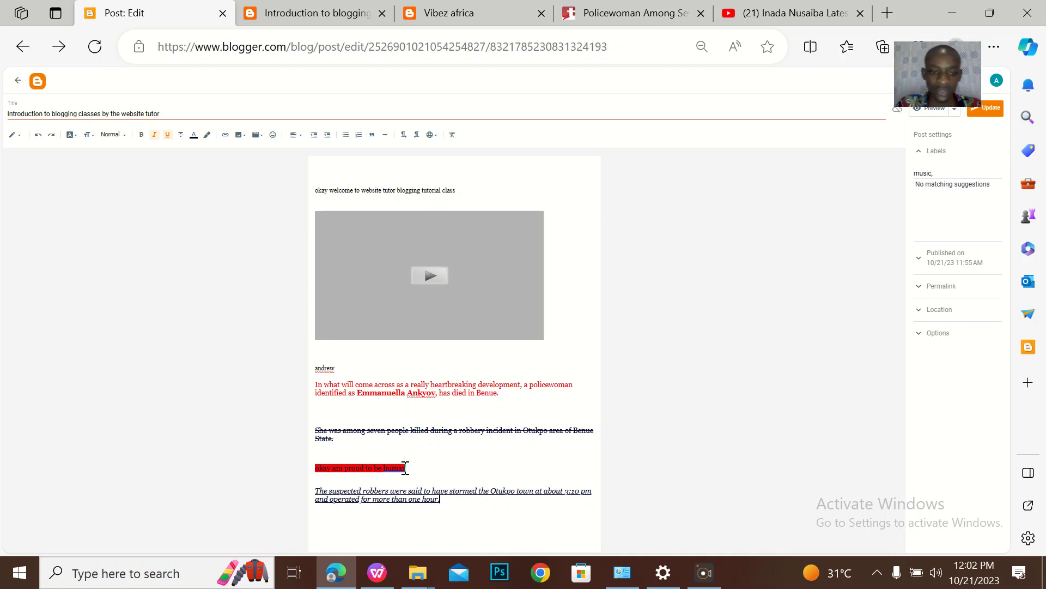
left_click(433, 482)
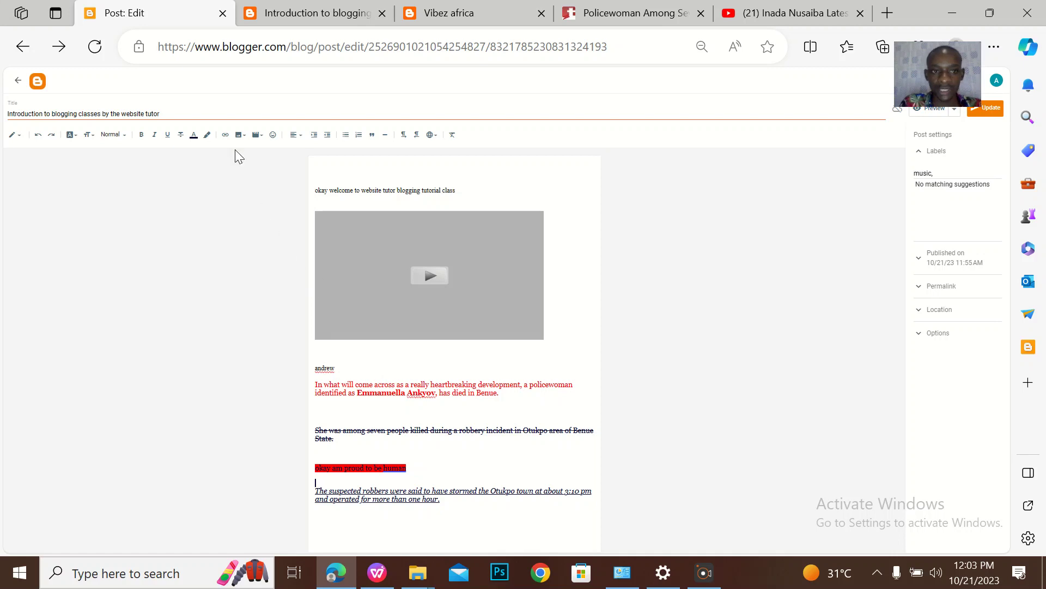
left_click(992, 108)
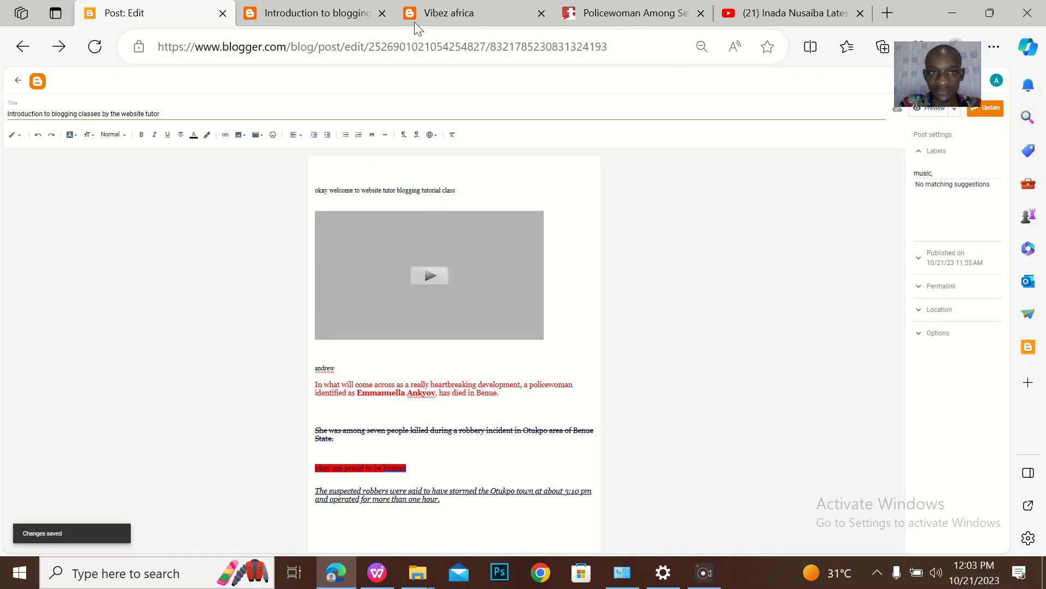
left_click(322, 13)
Reload the live post to view the red-highlighted line, then return to the editor
left_click(60, 48)
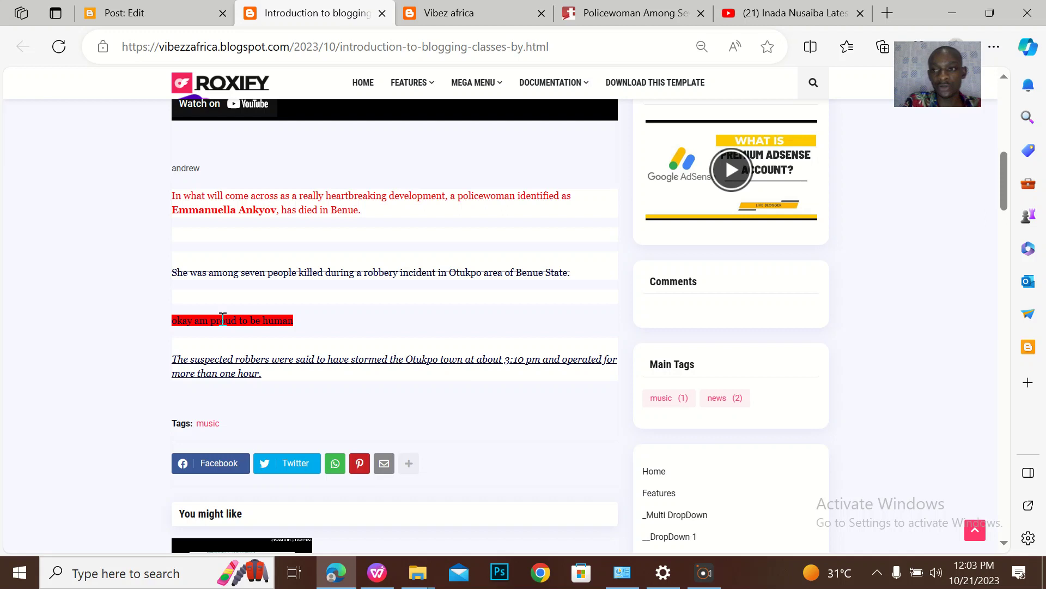
left_click(141, 18)
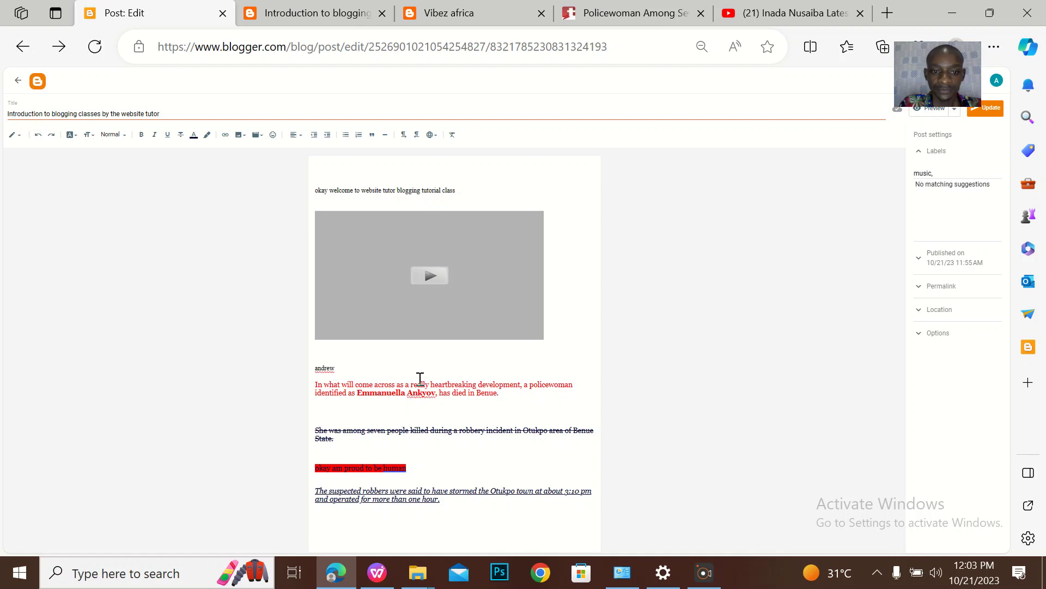
Type 'CLICK HERE TO DOWNLOAD' in capitals on the last line, bold it, and open Insert link
left_click(457, 510)
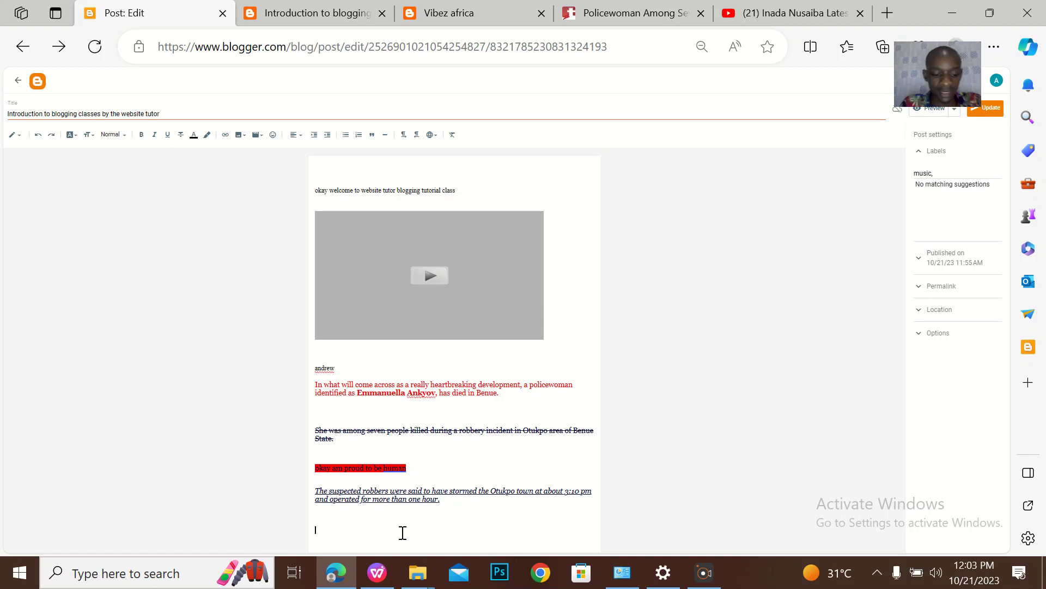
key("Caps_Lock")
type("CLICK HERE TO")
key("BackSpace")
key("BackSpace")
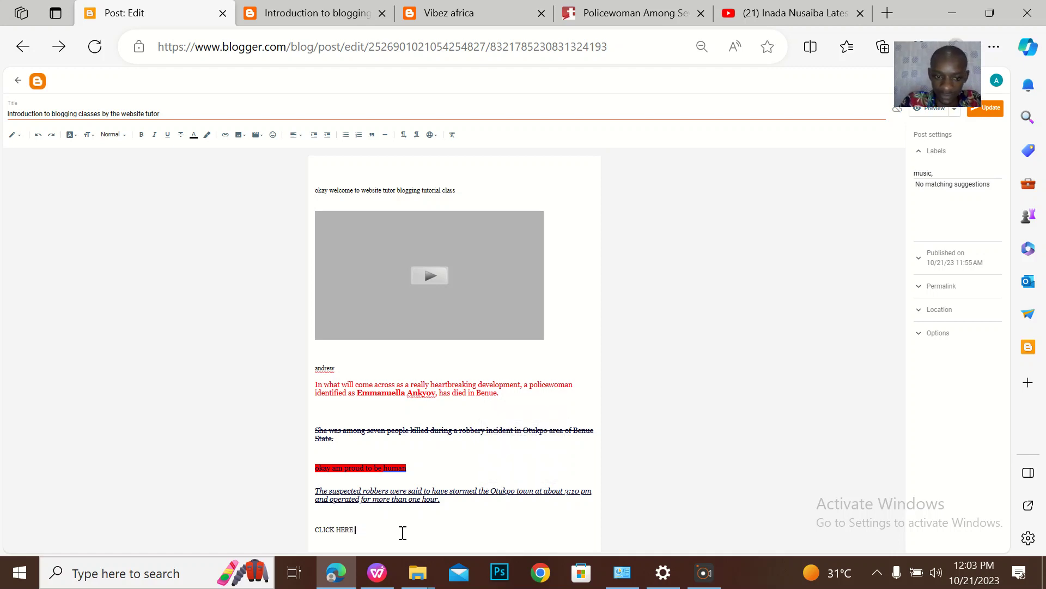
type("TO DOWN")
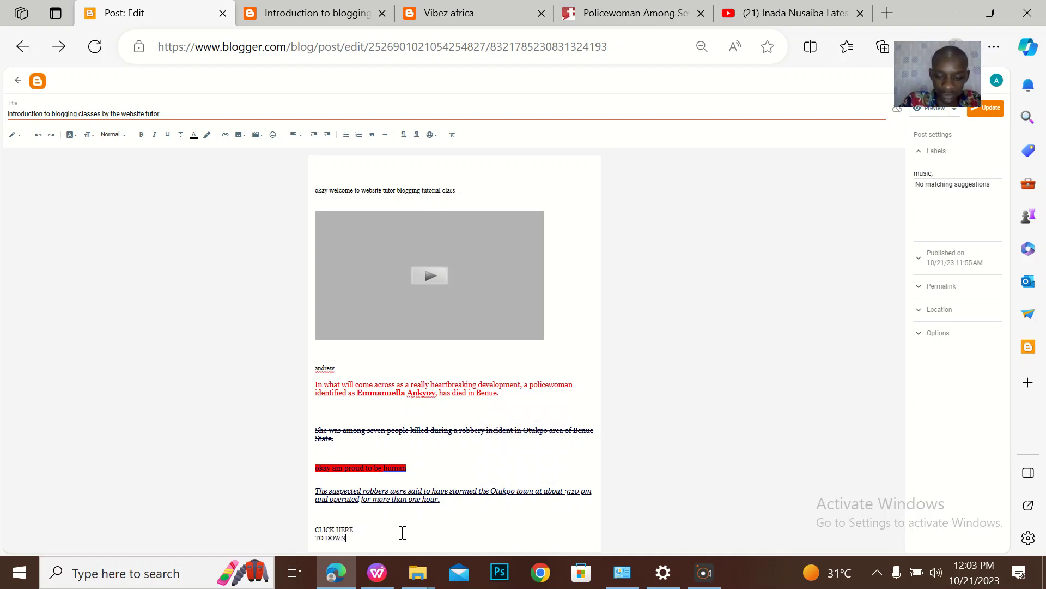
type("LOAD")
key("Return")
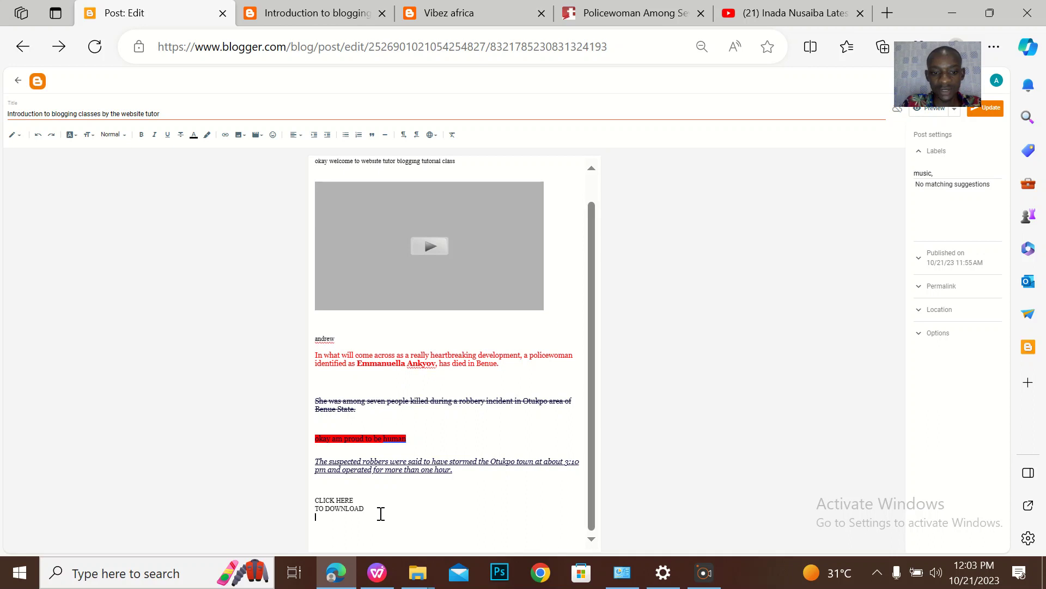
left_click_drag(381, 514, 266, 494)
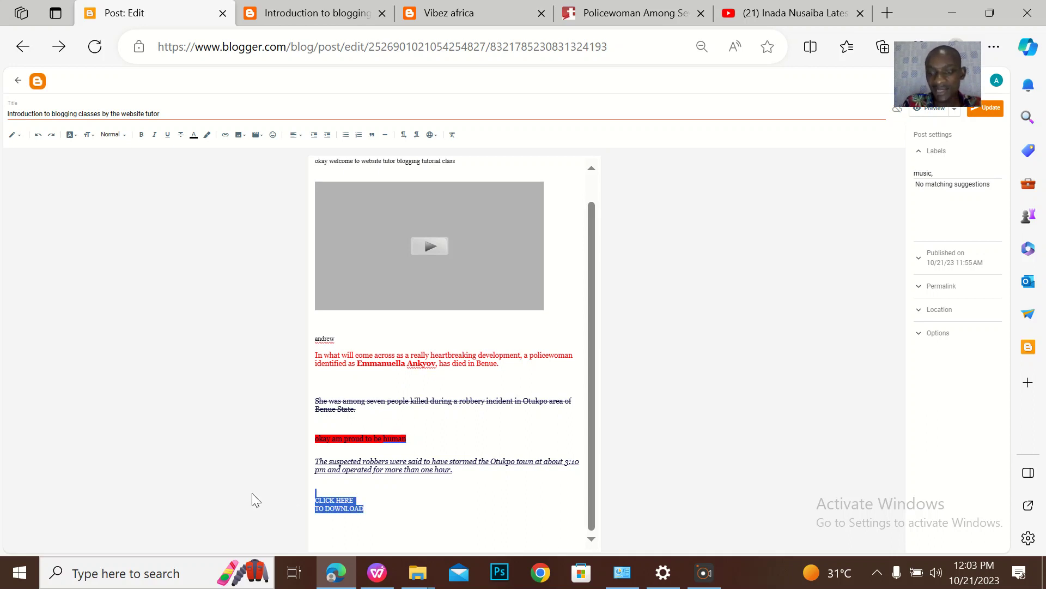
key("ctrl+b")
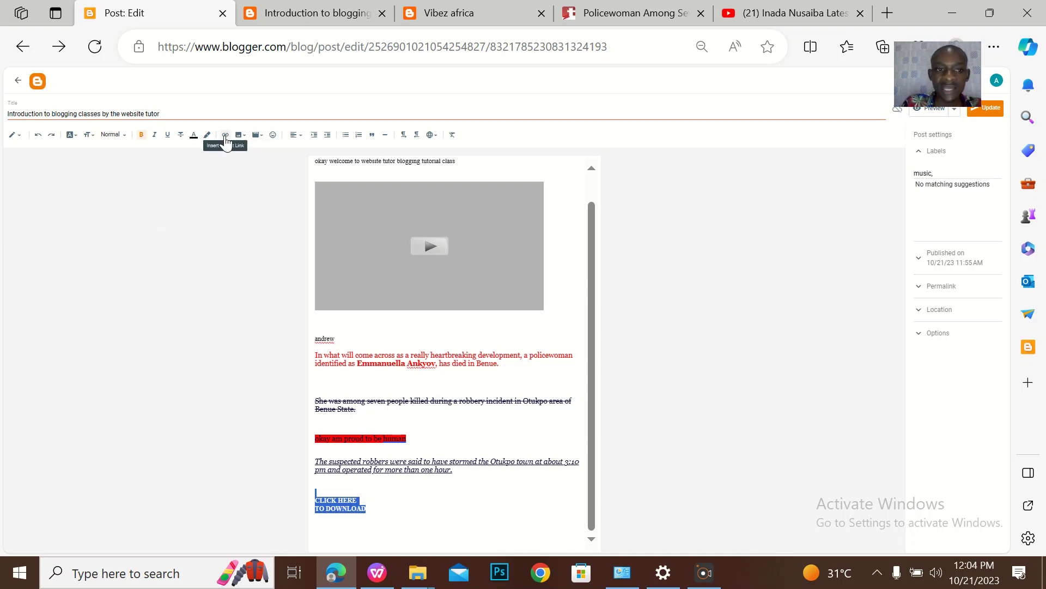
left_click(225, 135)
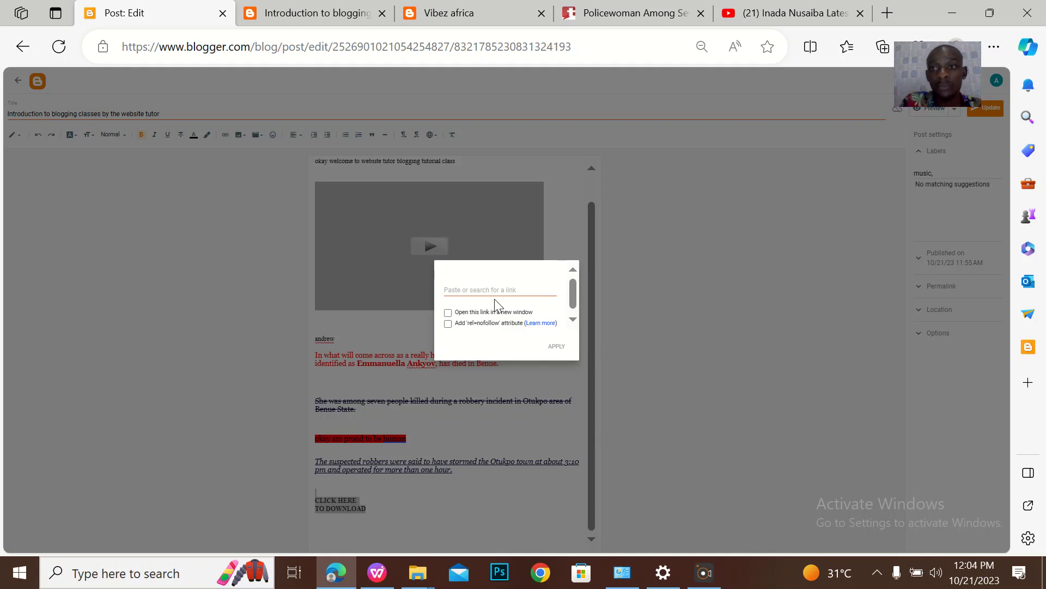
Link the CLICK HERE TO DOWNLOAD text to the copied YouTube video address
left_click(799, 13)
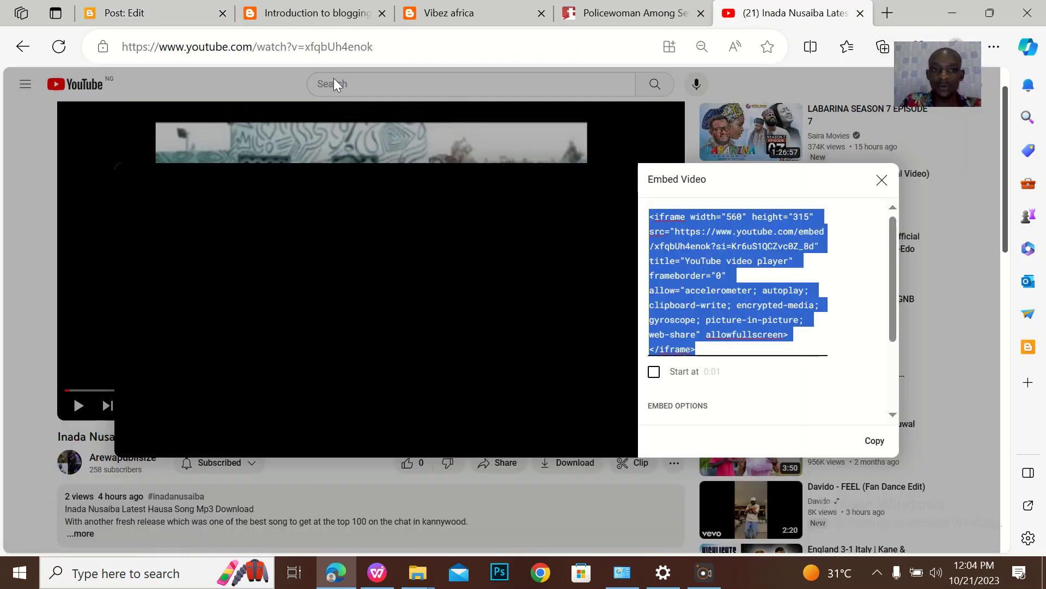
left_click(889, 183)
left_click(338, 36)
key("ctrl+c")
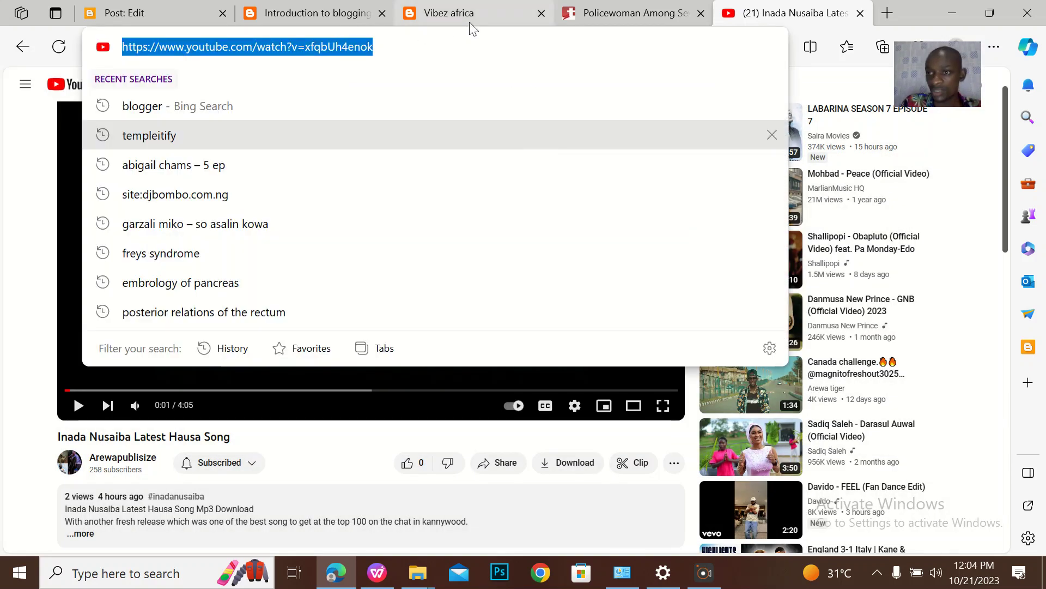
left_click(170, 12)
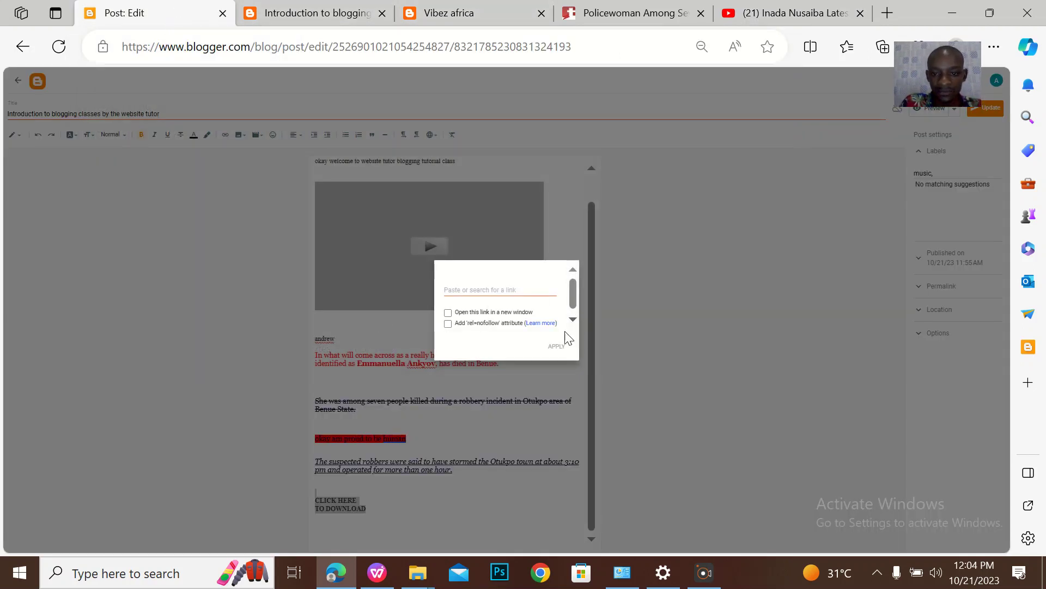
left_click(532, 412)
left_click_drag(372, 508, 299, 497)
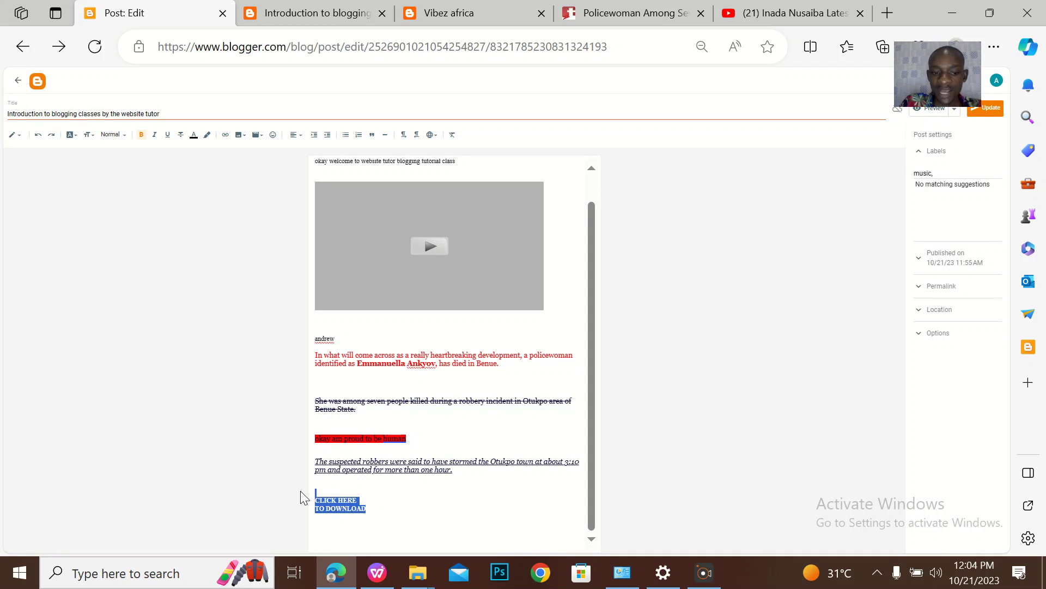
left_click(225, 135)
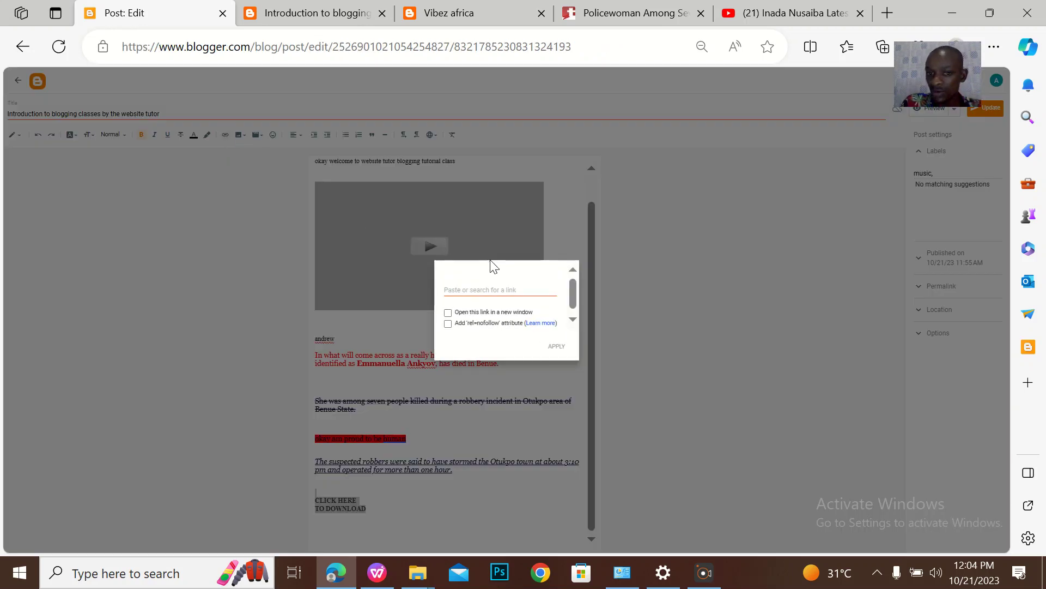
left_click(456, 289)
key("ctrl+v")
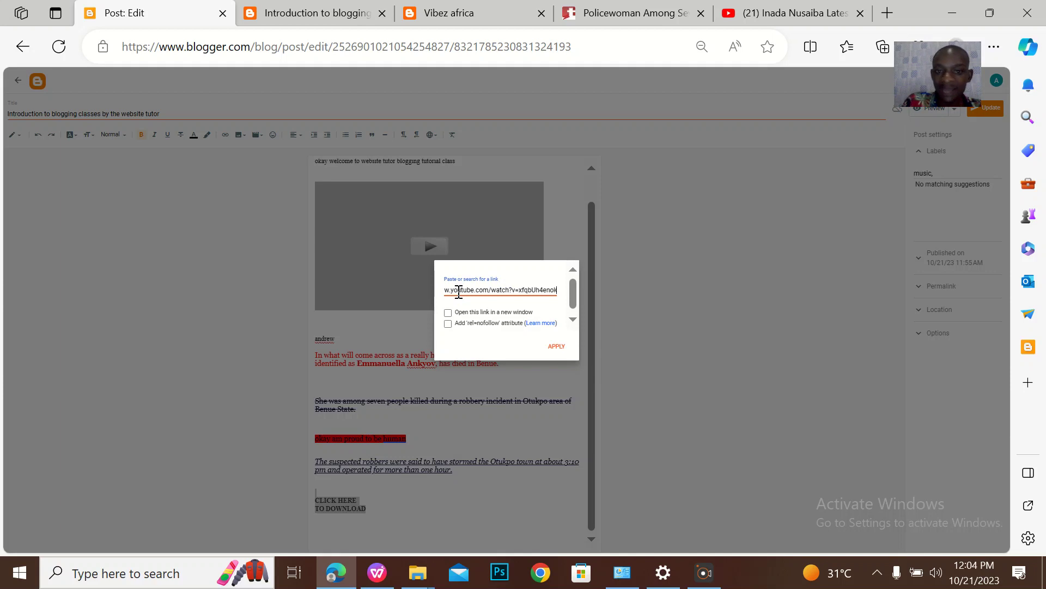
left_click(556, 347)
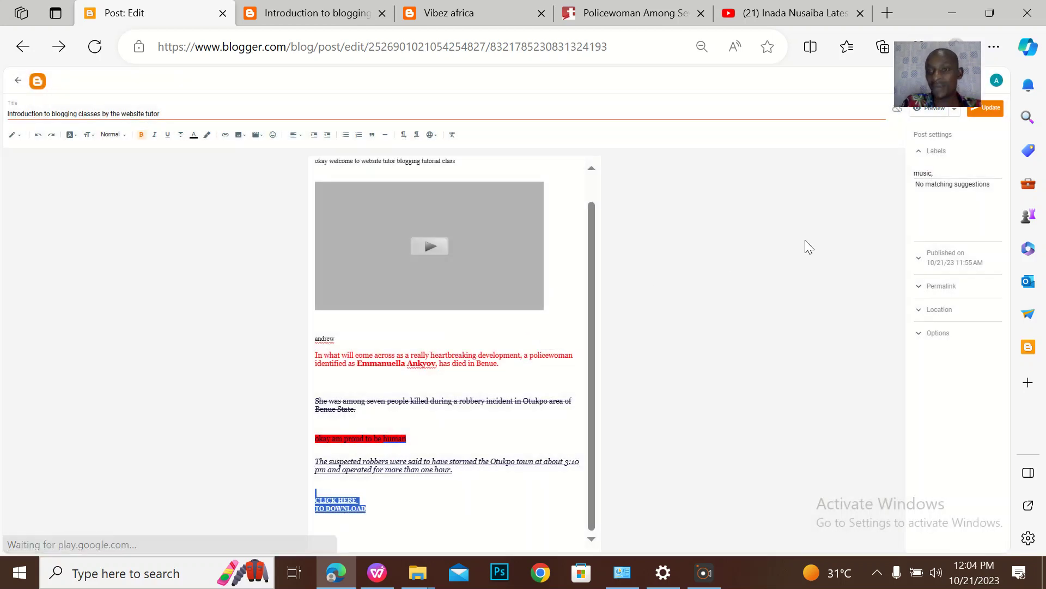
Update the post and reload the published post on the live blog
left_click(992, 114)
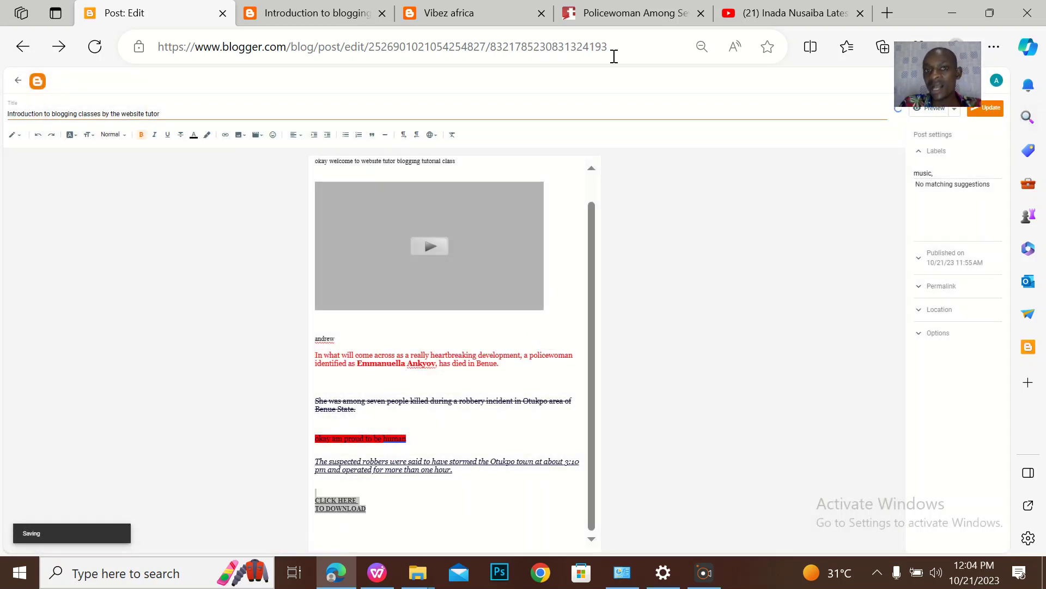
left_click(348, 25)
left_click(60, 50)
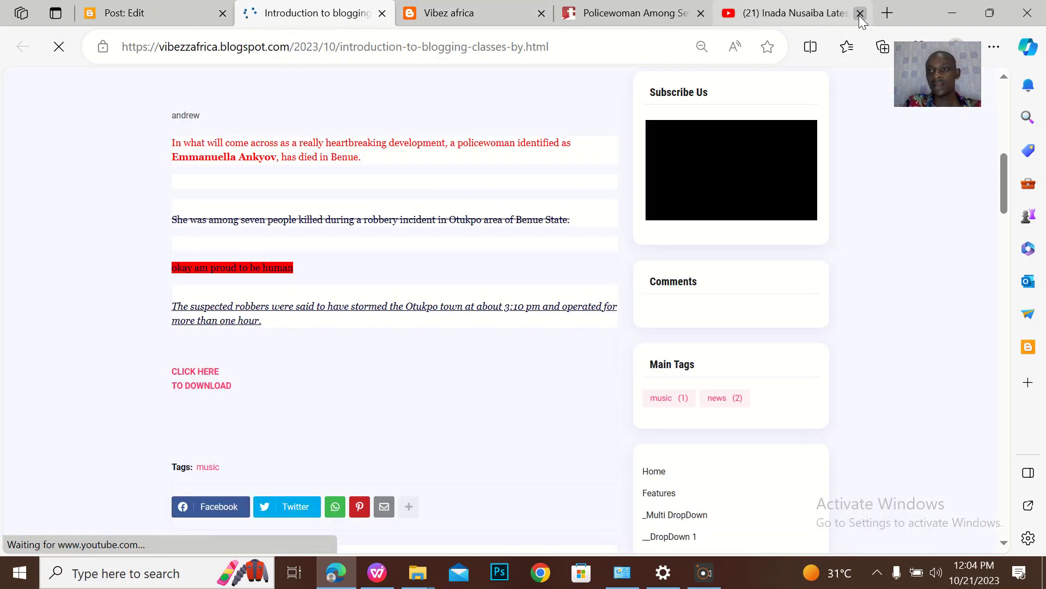
Close the YouTube video tab to reveal the reloaded live post
left_click(860, 13)
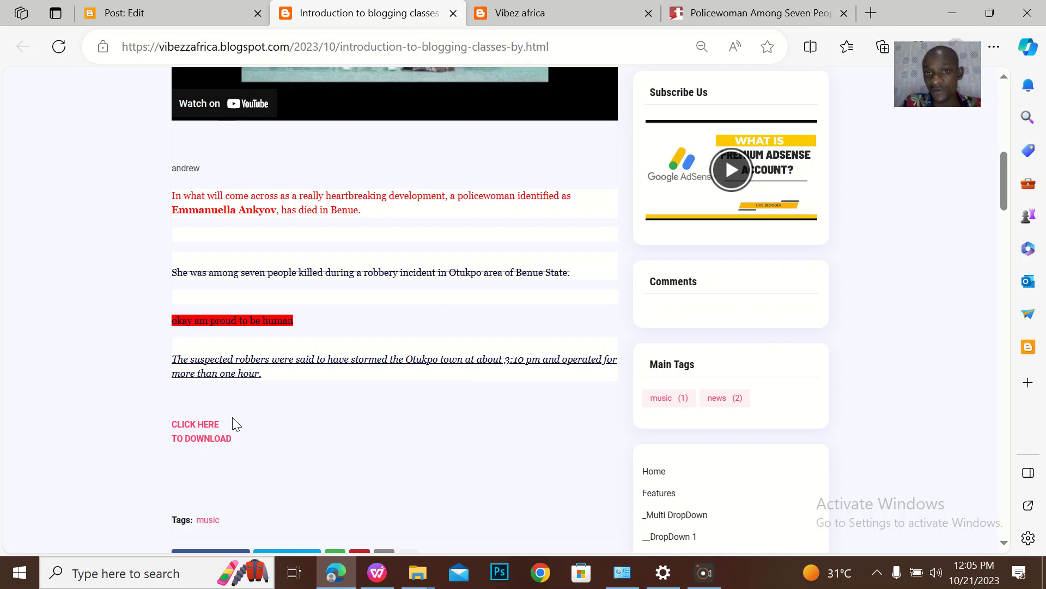
left_click(206, 450)
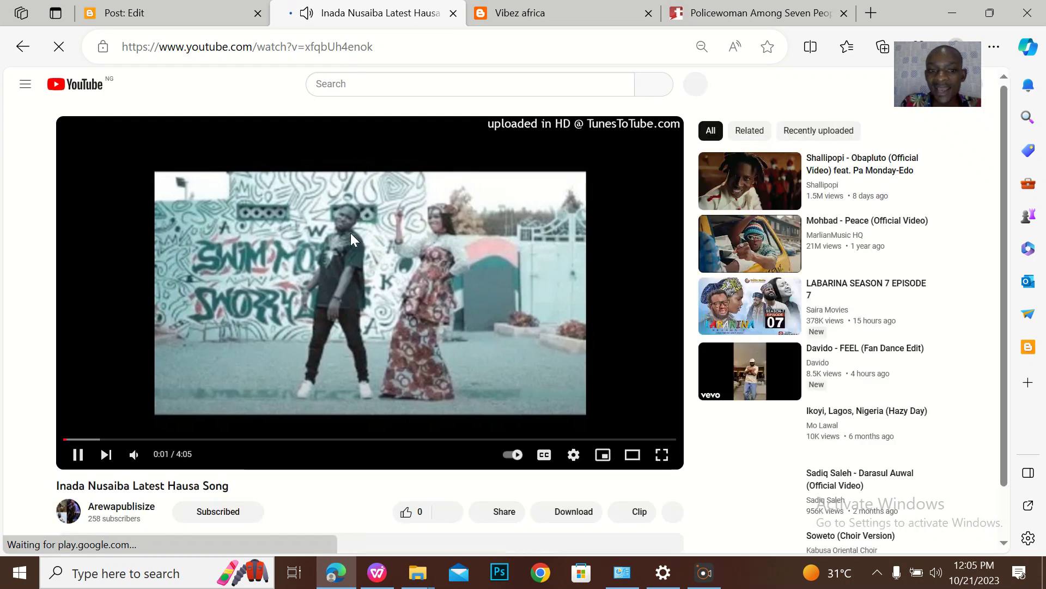
left_click(332, 264)
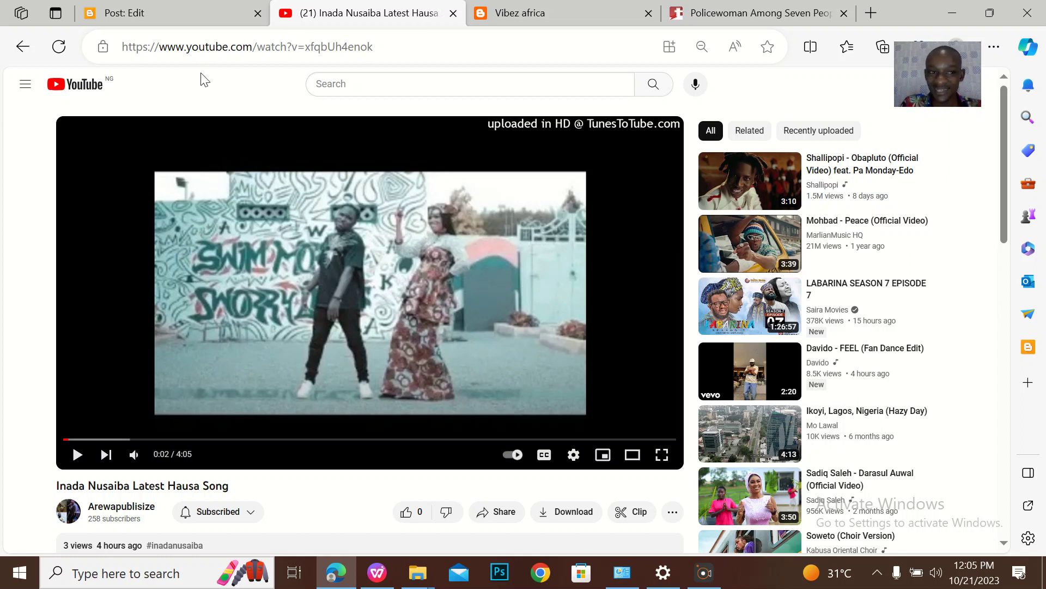
left_click(33, 47)
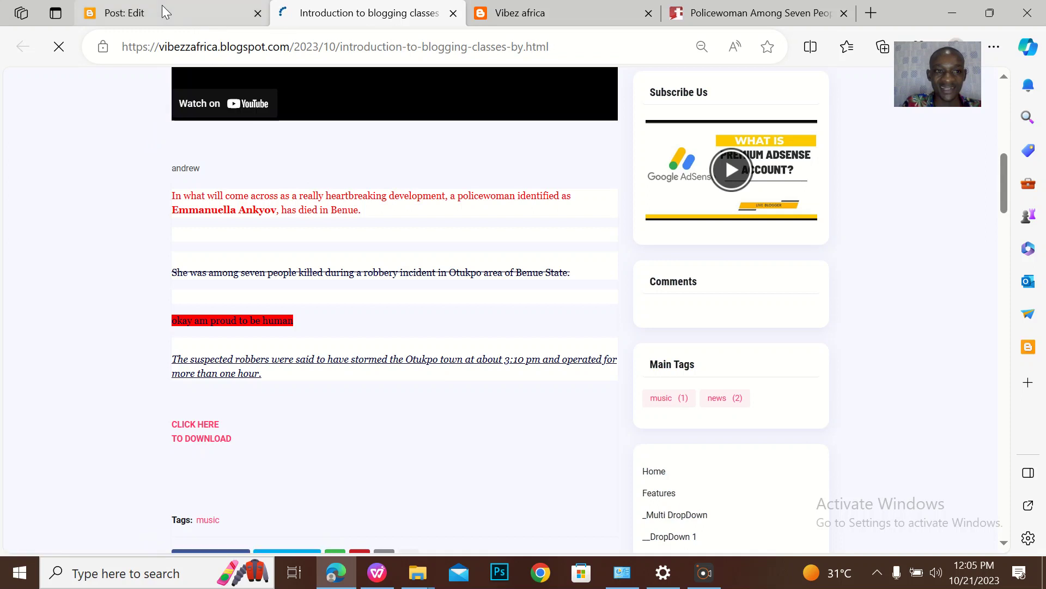
left_click(162, 7)
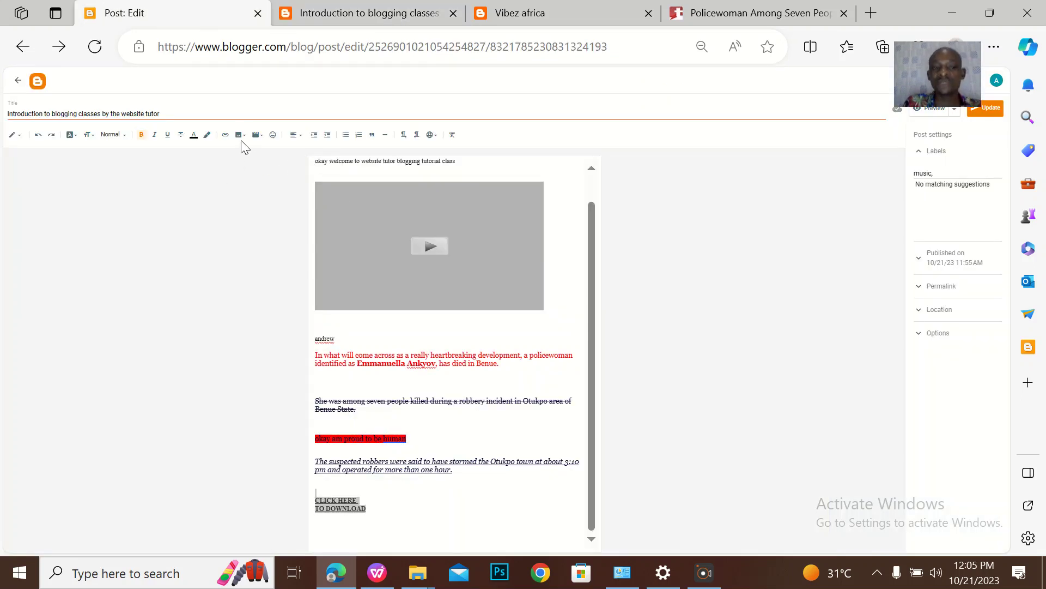
Add an empty line at the very top of the post body
left_click(320, 161)
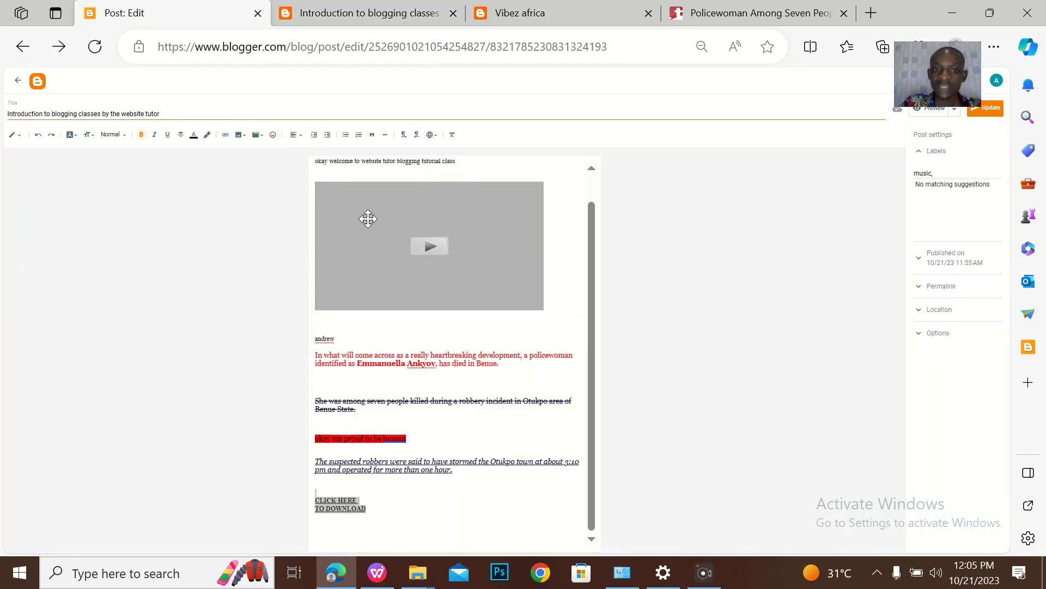
key("Return")
left_click(393, 164)
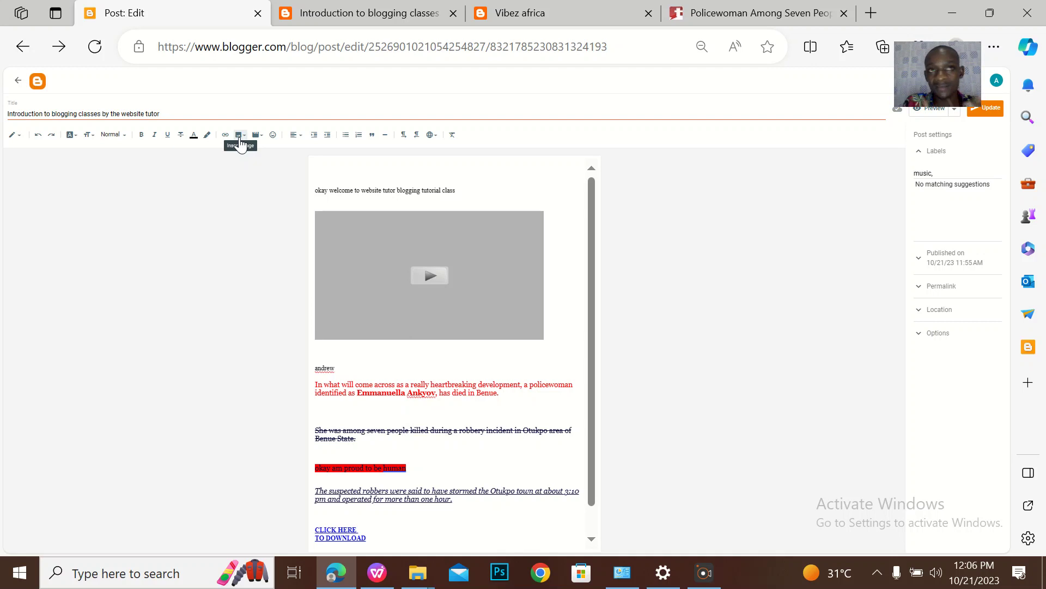
Upload the MINDHEALTHGWARINPA flyer image from the computer and insert it on that line
left_click(239, 136)
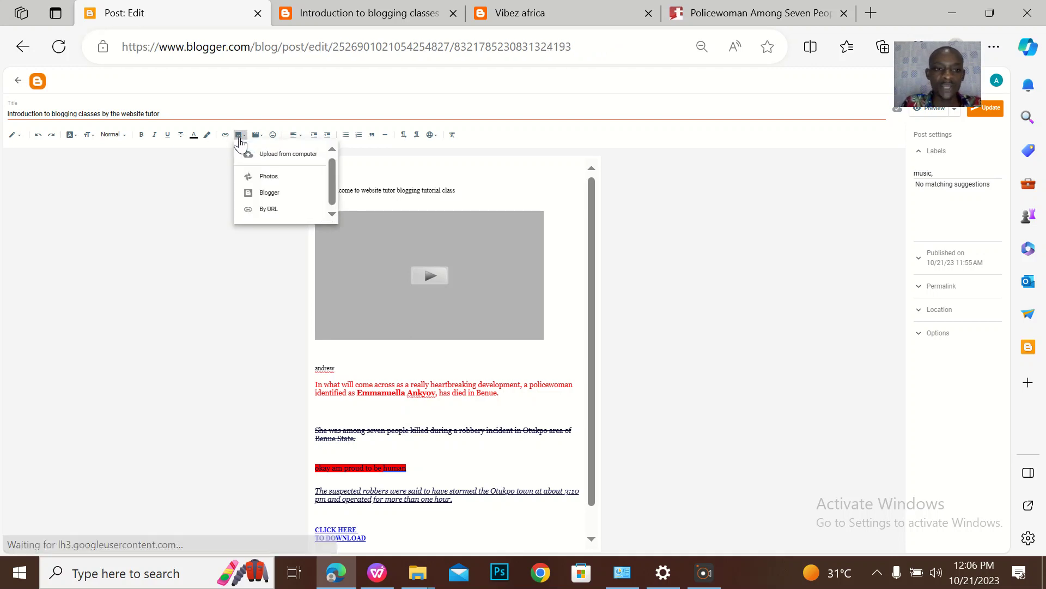
left_click(270, 158)
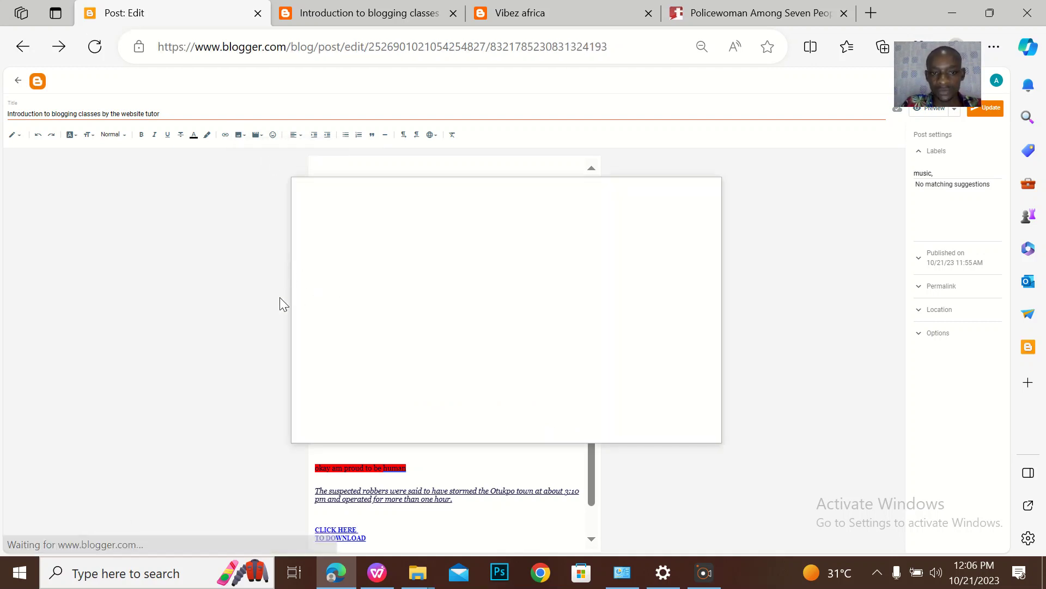
left_click(315, 232)
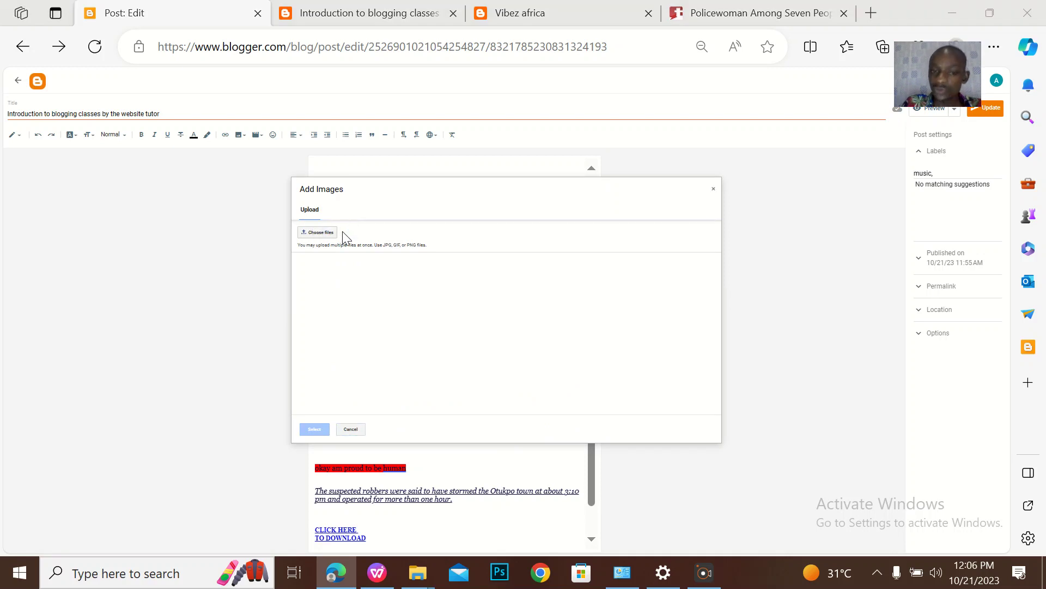
scroll(332, 200, "down", 3)
scroll(331, 201, "down", 6)
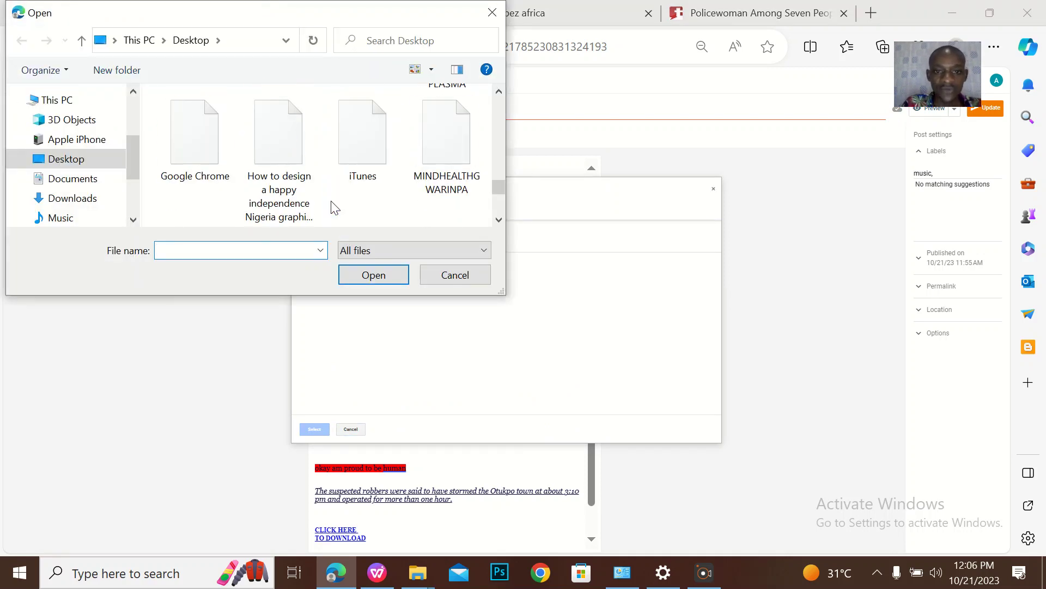
left_click(443, 158)
double_click(443, 158)
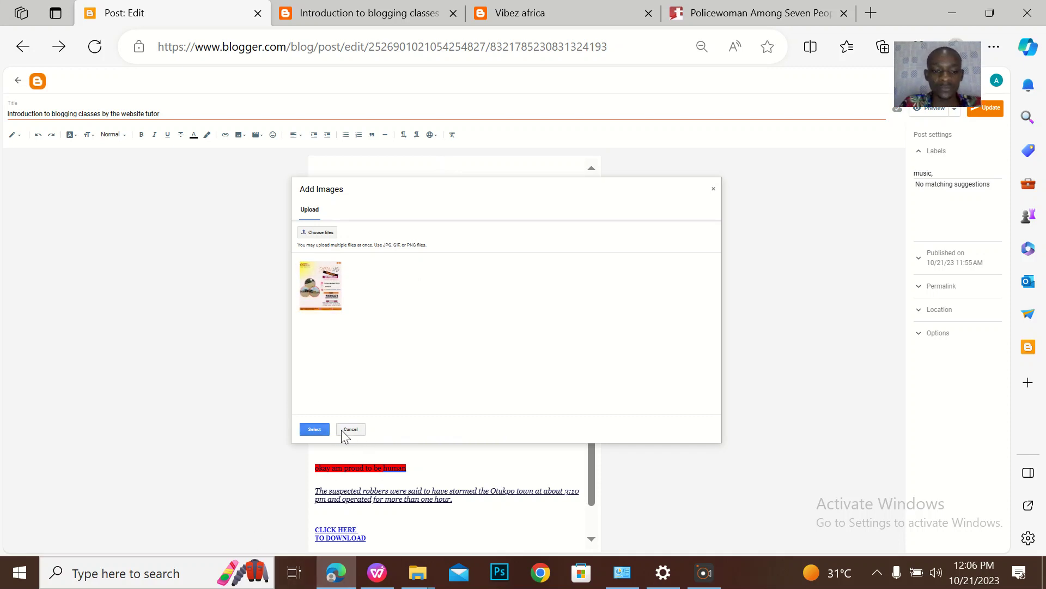
left_click(322, 430)
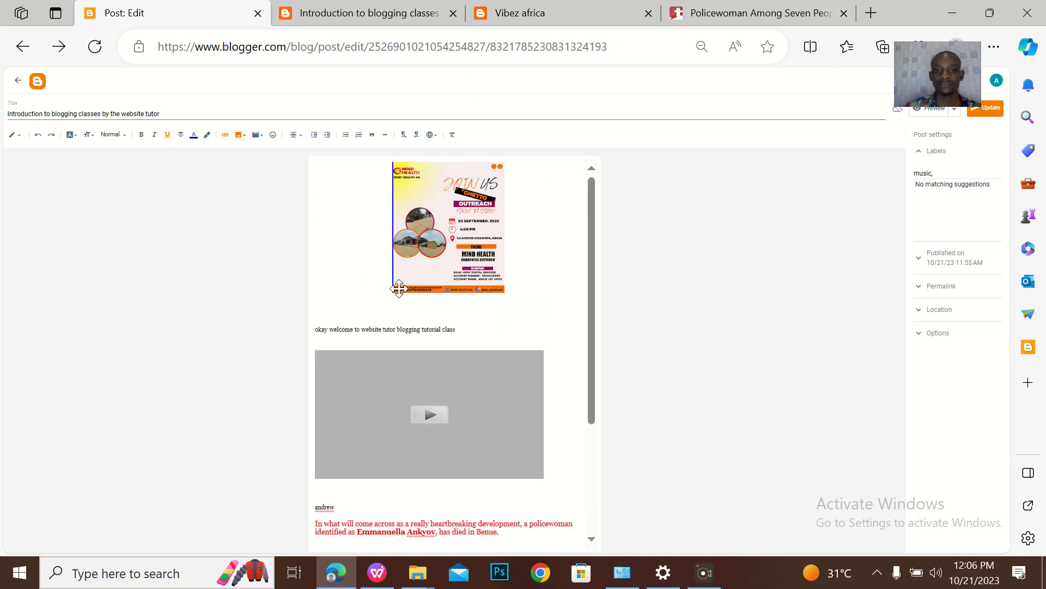
Give the flyer image the copied post title as title text and Original size, then update
left_click(469, 225)
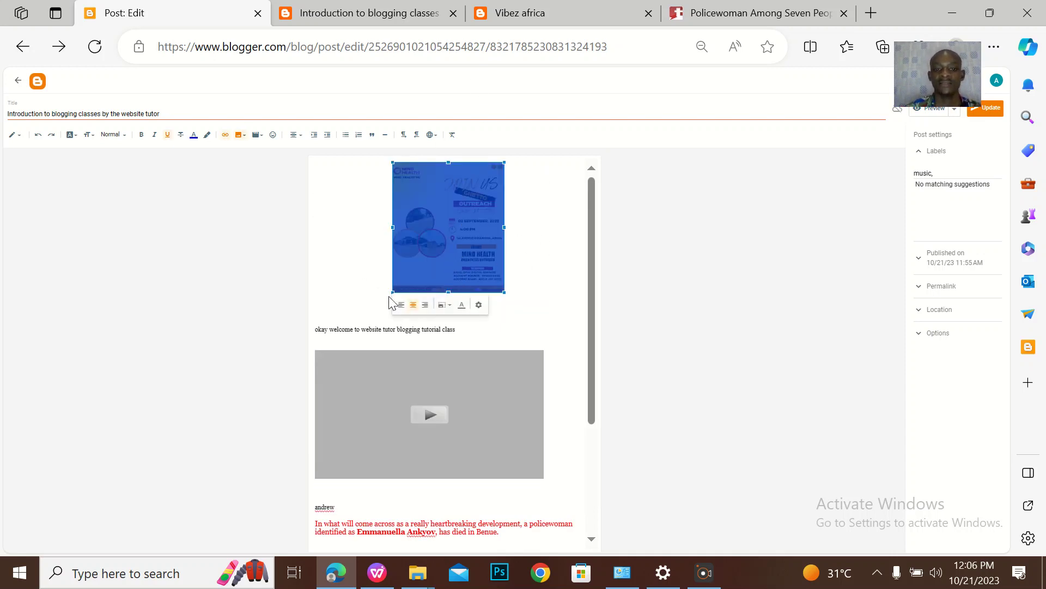
left_click(339, 280)
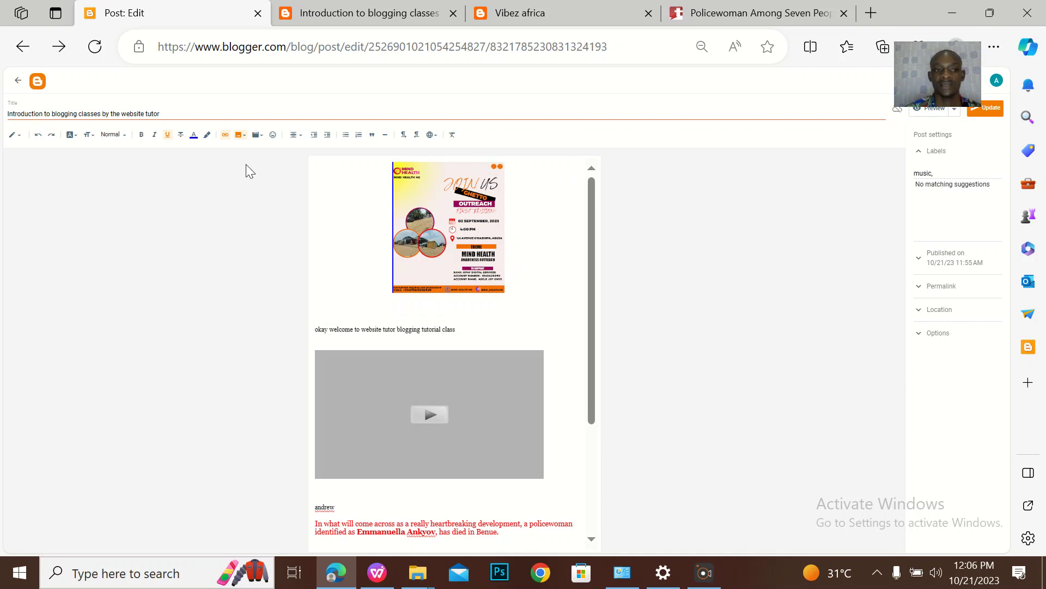
triple_click(163, 114)
key("ctrl+c")
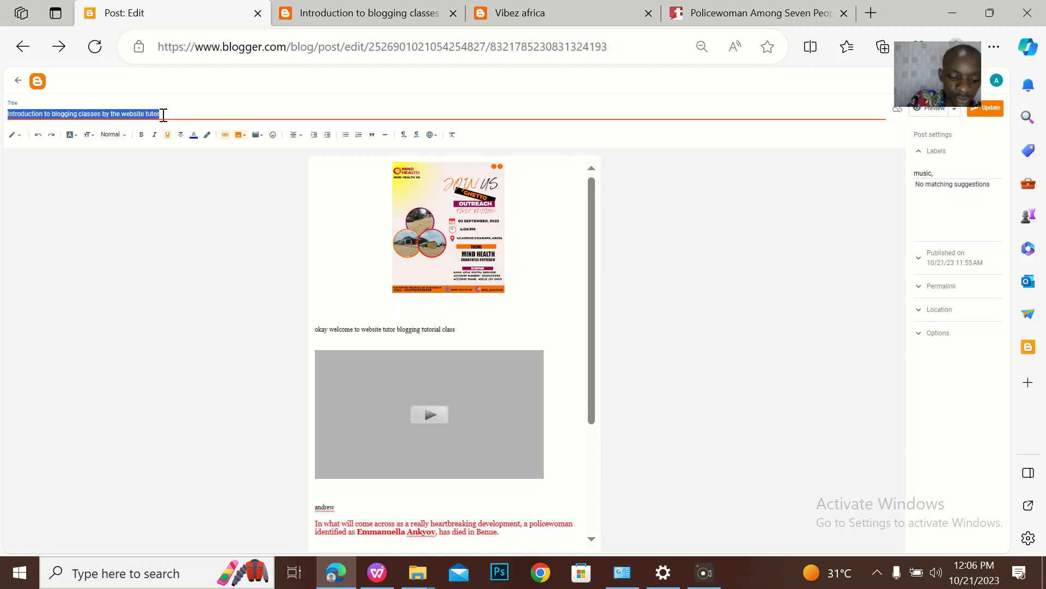
left_click(453, 205)
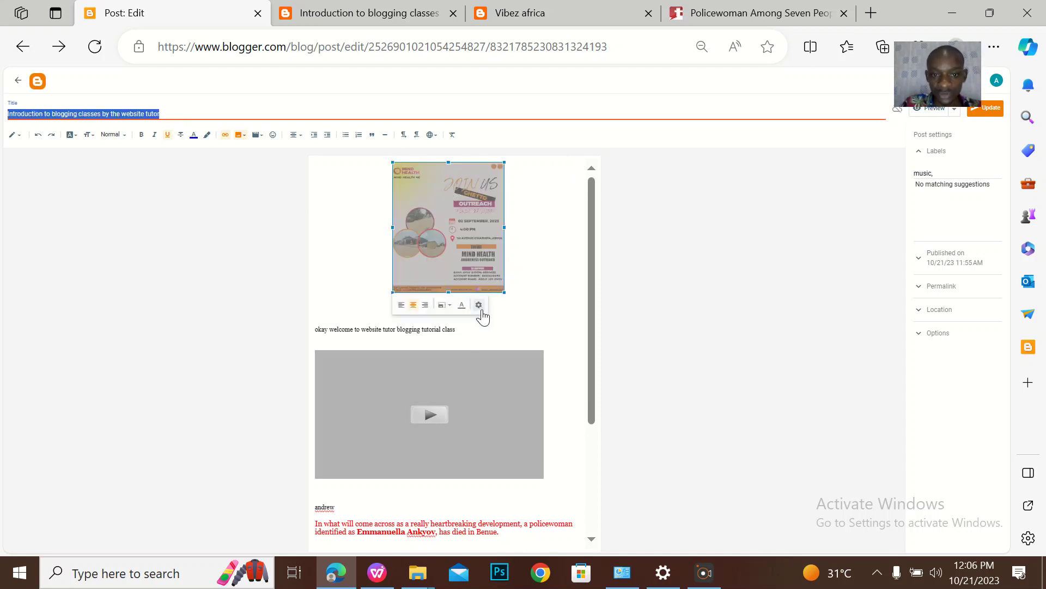
left_click(479, 307)
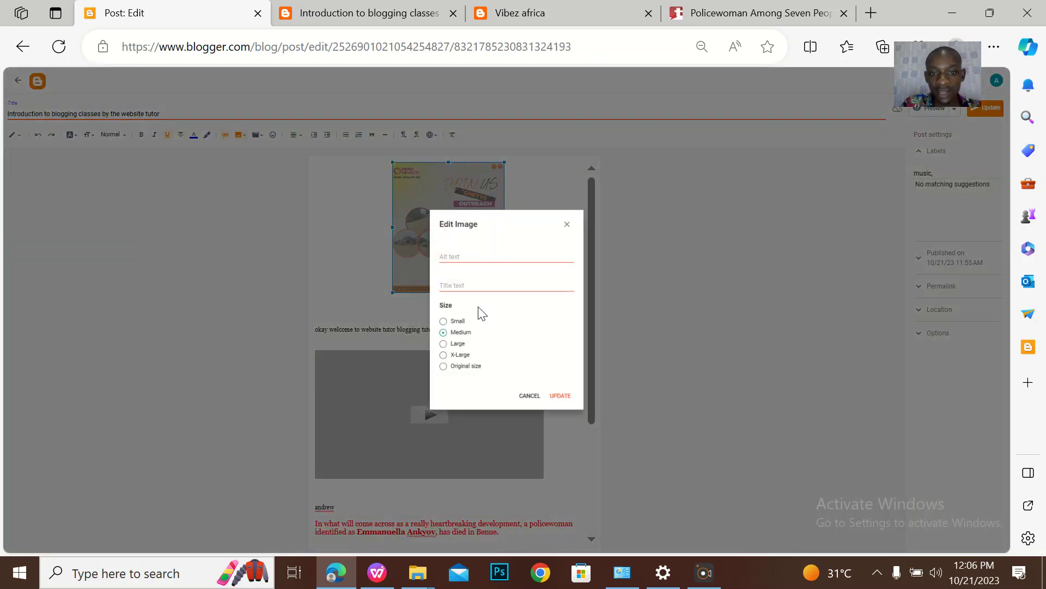
left_click(457, 285)
key("ctrl+v")
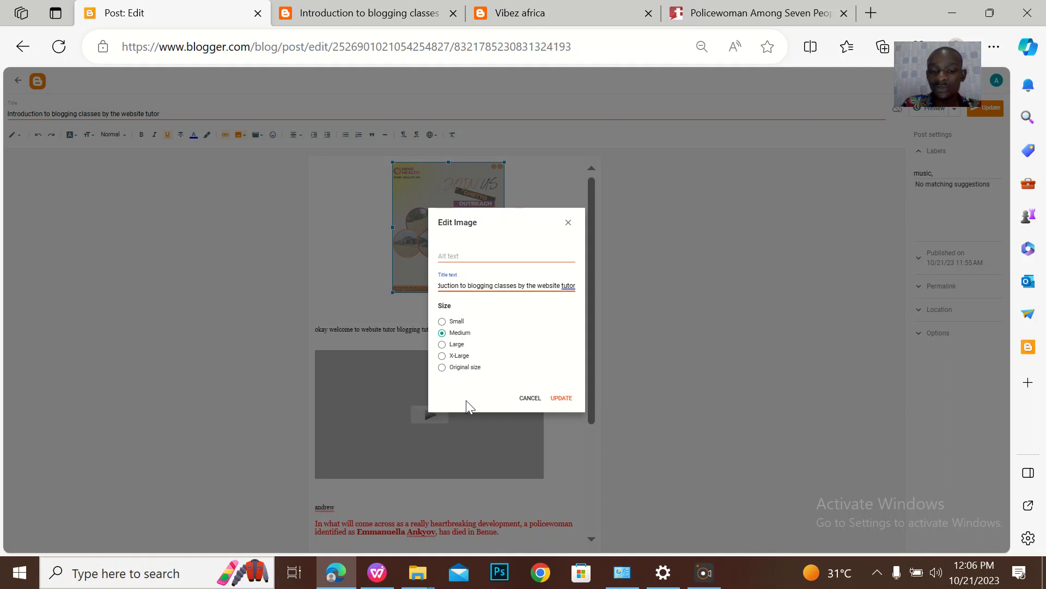
left_click(442, 368)
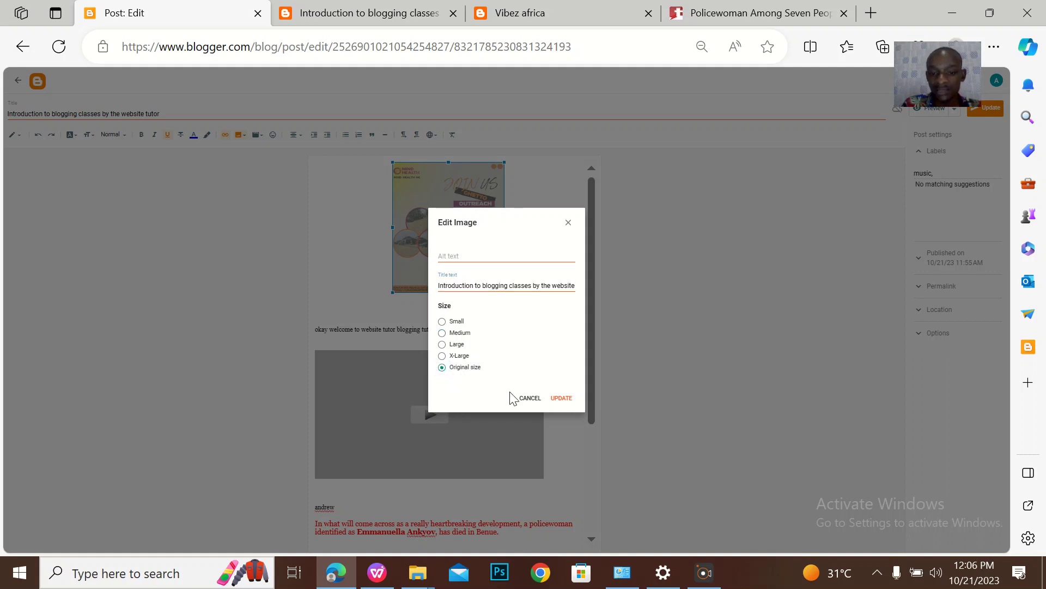
left_click(560, 398)
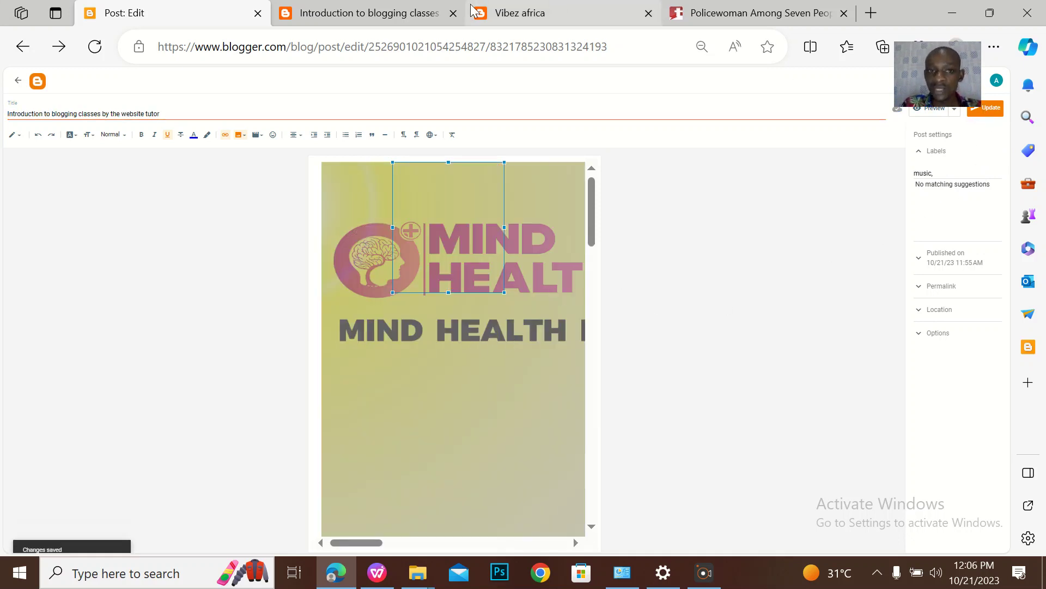
left_click(390, 16)
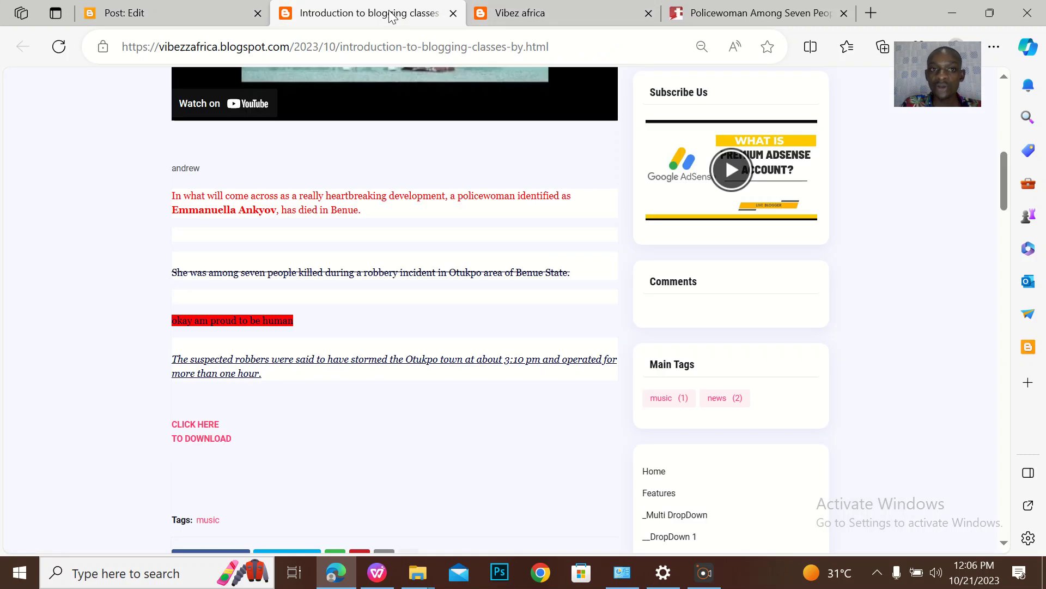
Reload and zoom out the live post to inspect the full-size flyer, then return to the editor
left_click(63, 48)
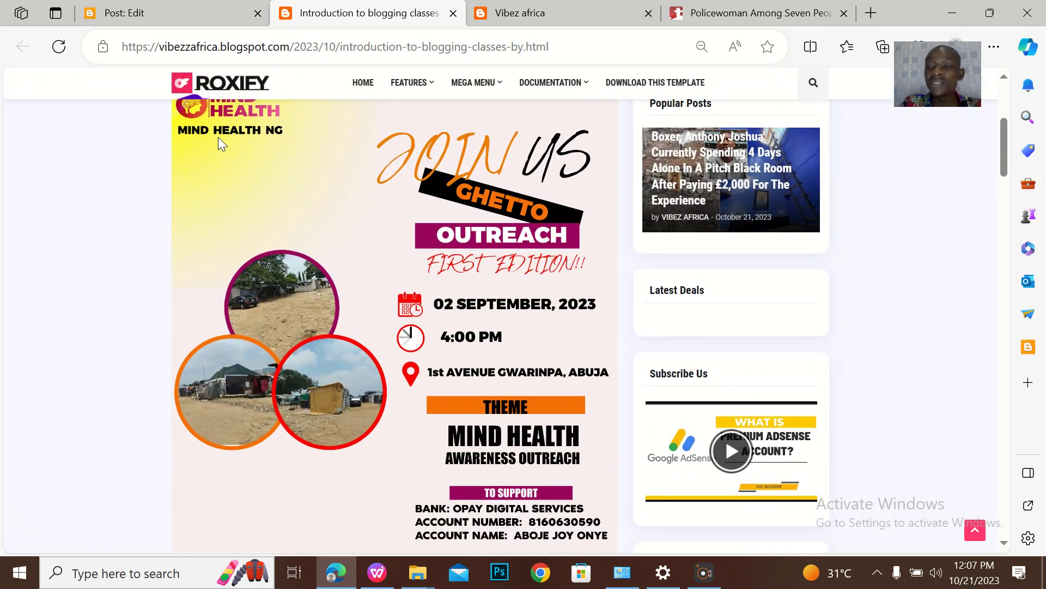
key("ctrl+minus")
key("ctrl+minus")
key("ctrl+minus")
key("ctrl+minus")
key("ctrl+minus")
key("ctrl+minus")
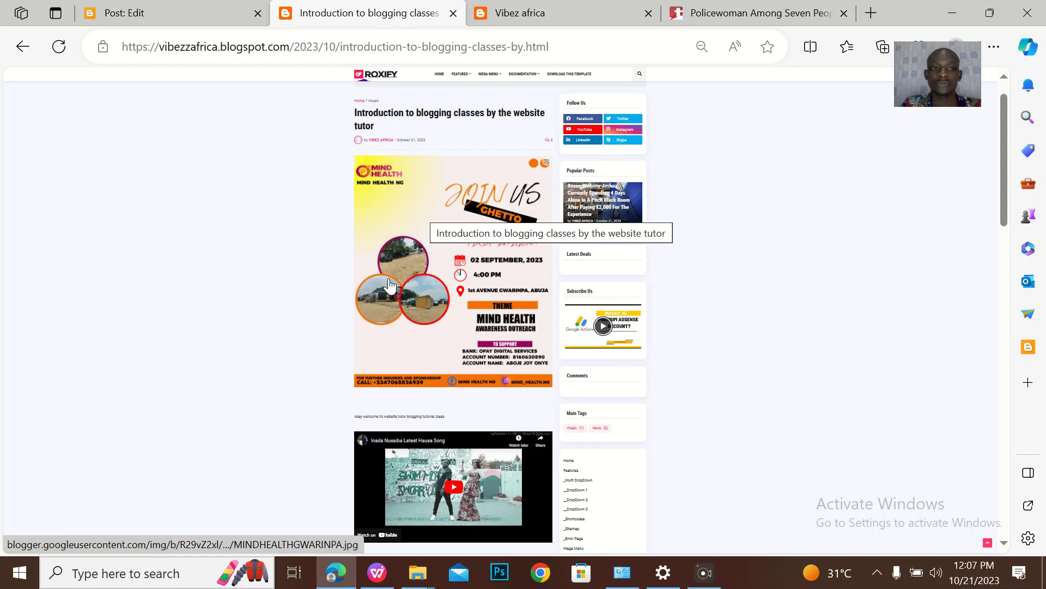
left_click(196, 17)
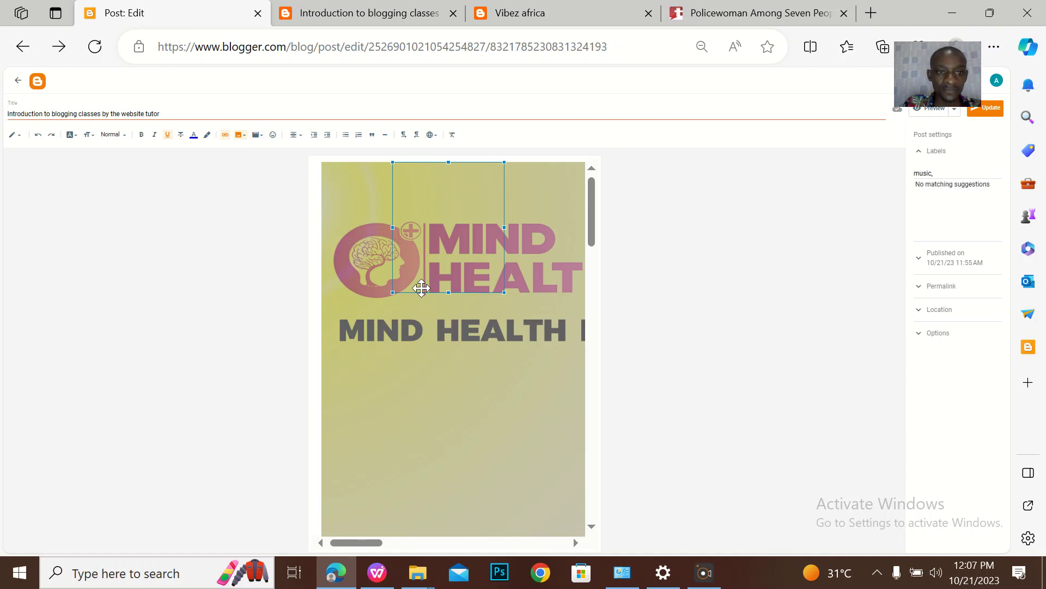
Scroll to the end of the post and open the Insert video dropdown
scroll(420, 287, "down", 15)
scroll(483, 480, "down", 3)
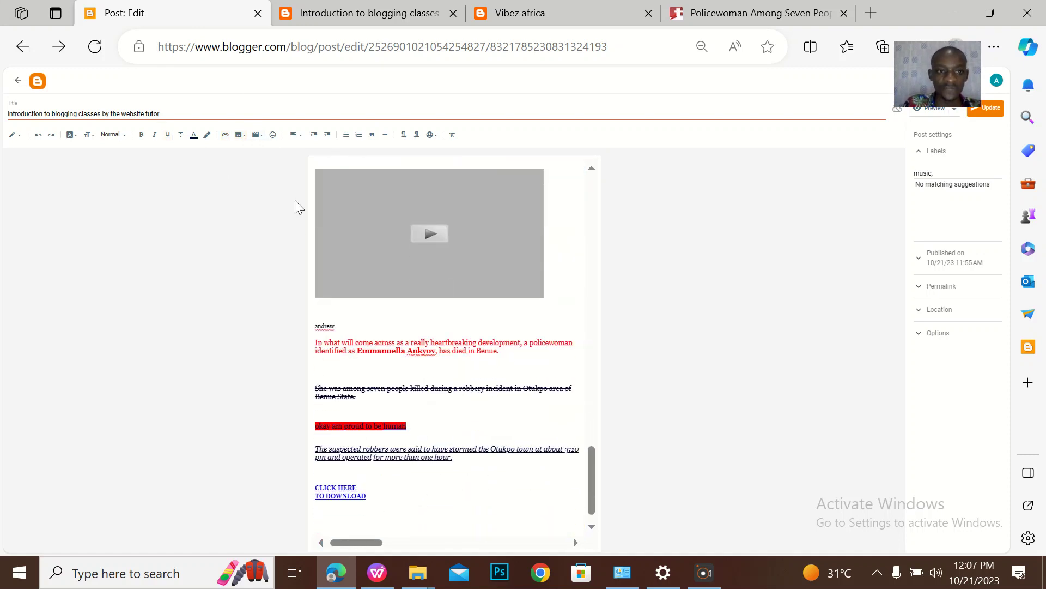
left_click(256, 136)
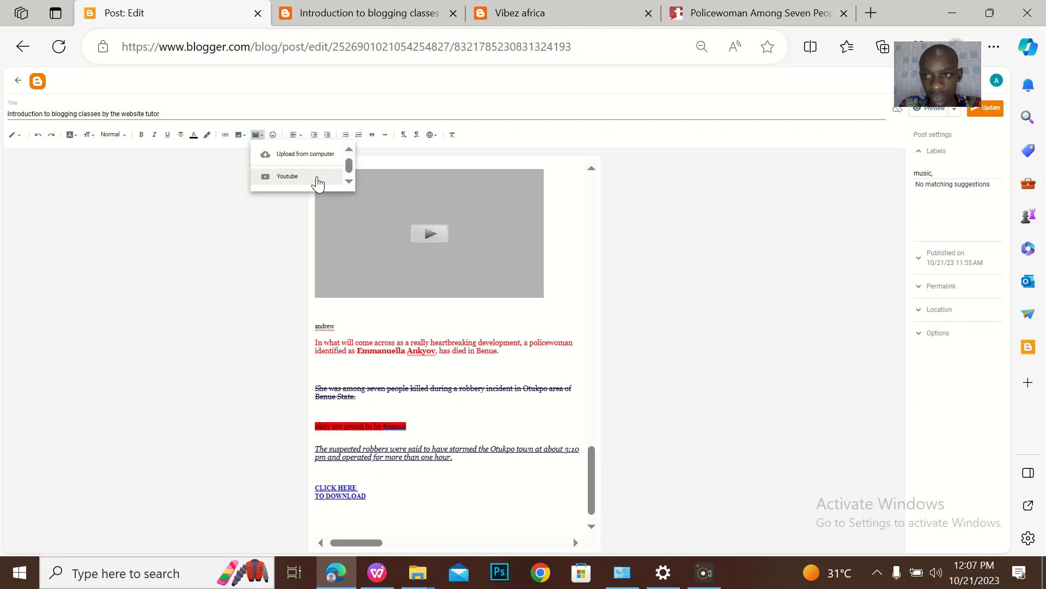
Choose YouTube as the video source and switch the Add a Video dialog to Search
left_click(318, 177)
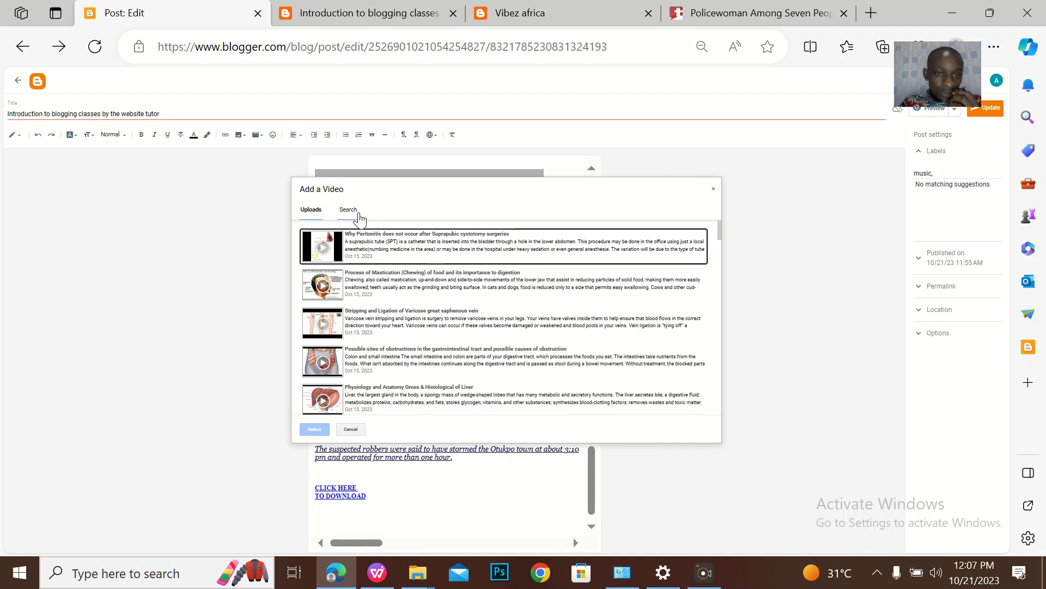
left_click(349, 212)
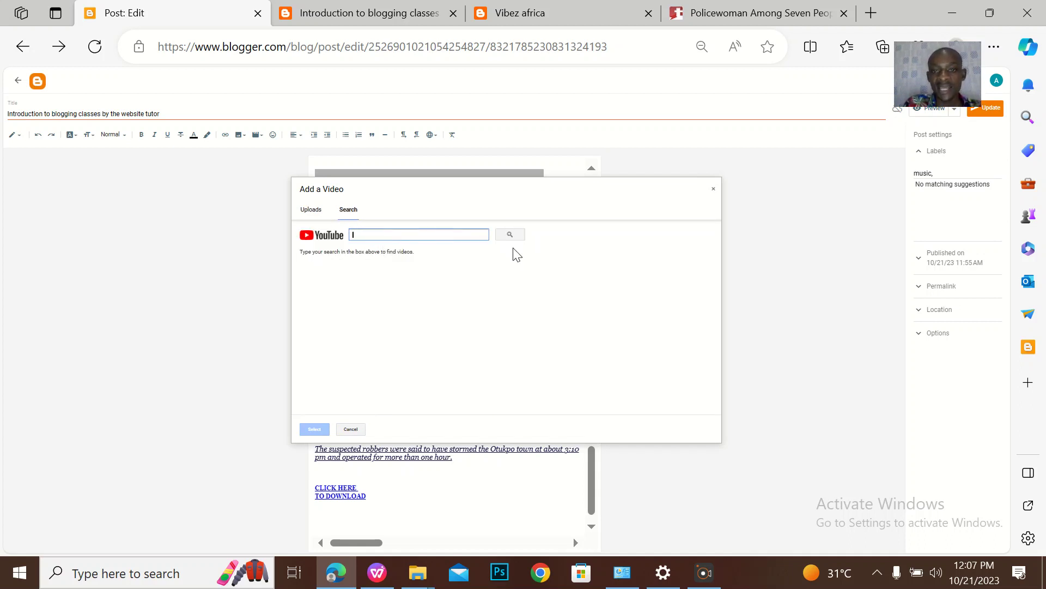
Open the Davido - FEEL (Fan Dance Edit) video in a new YouTube tab and copy its address
left_click(871, 13)
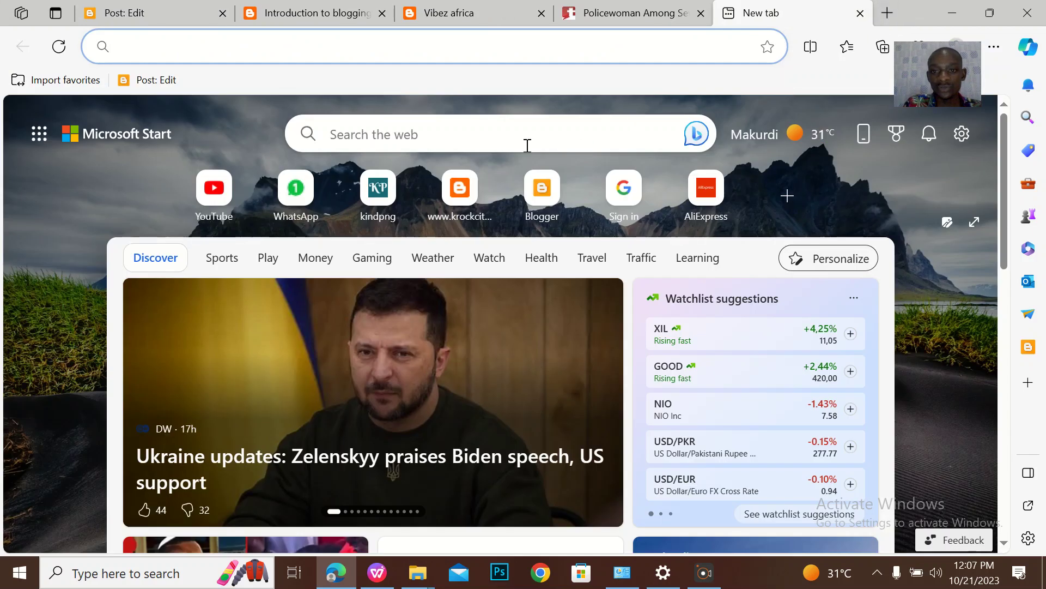
left_click(214, 188)
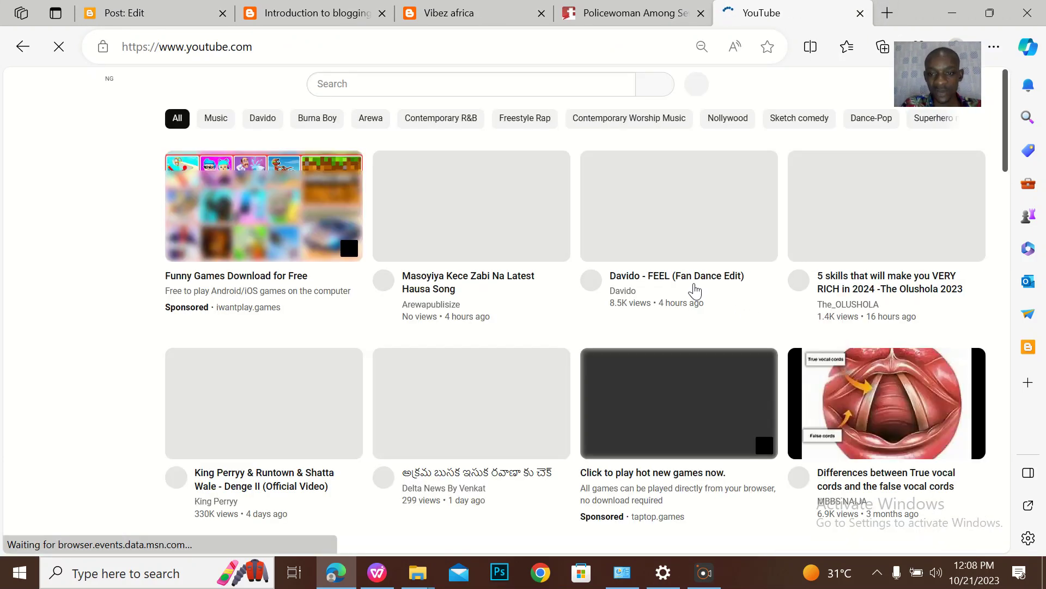
left_click(691, 285)
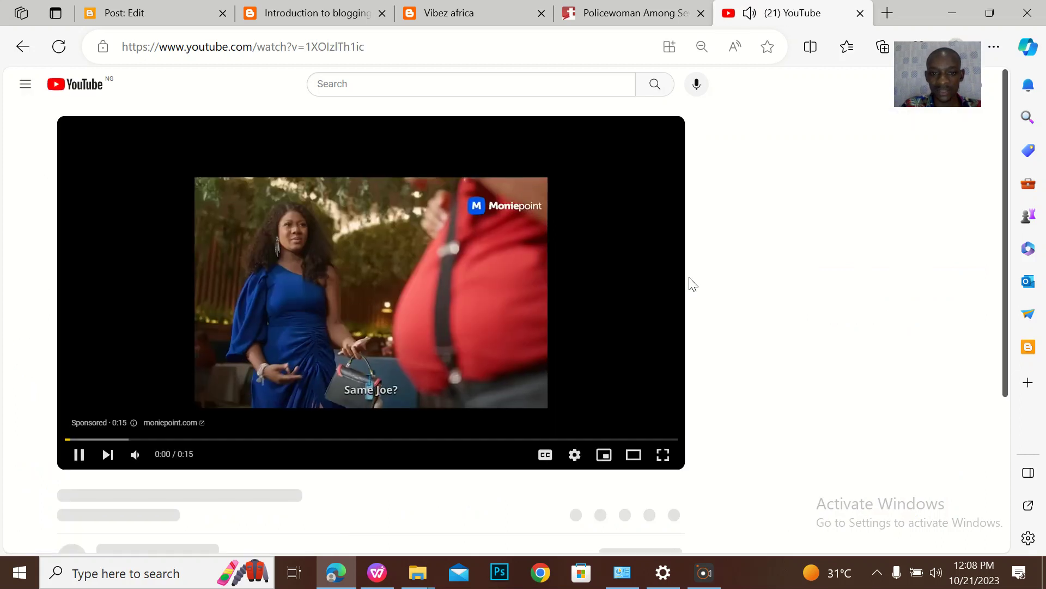
left_click(340, 267)
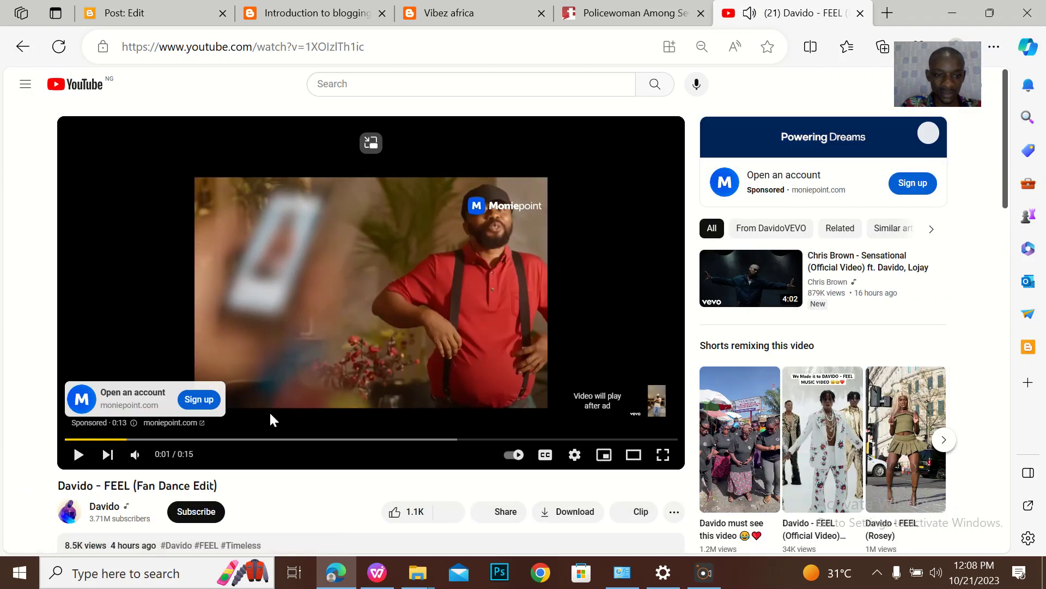
left_click(286, 47)
key("ctrl+c")
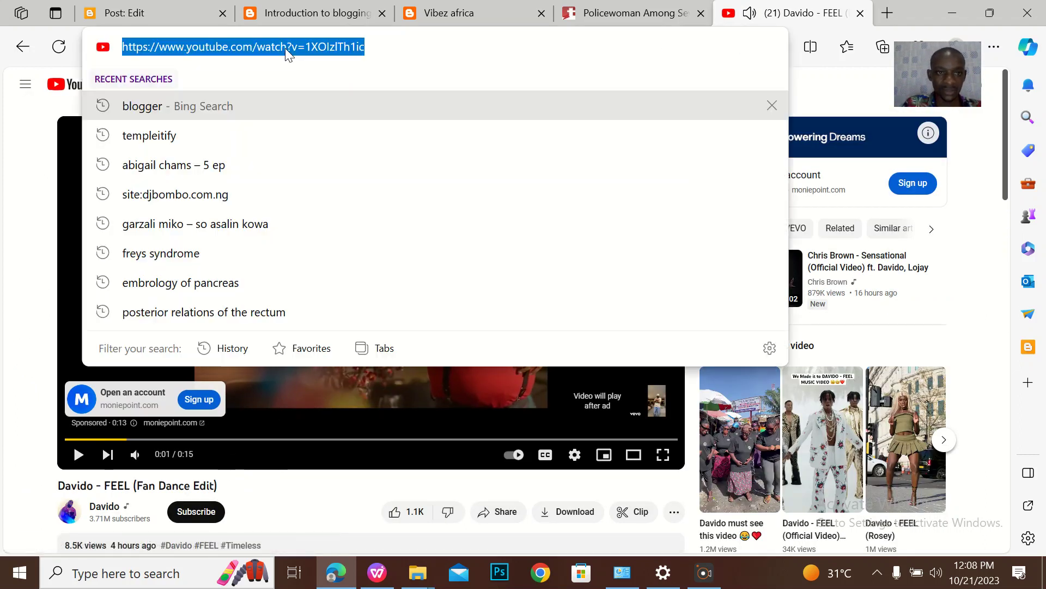
left_click(182, 11)
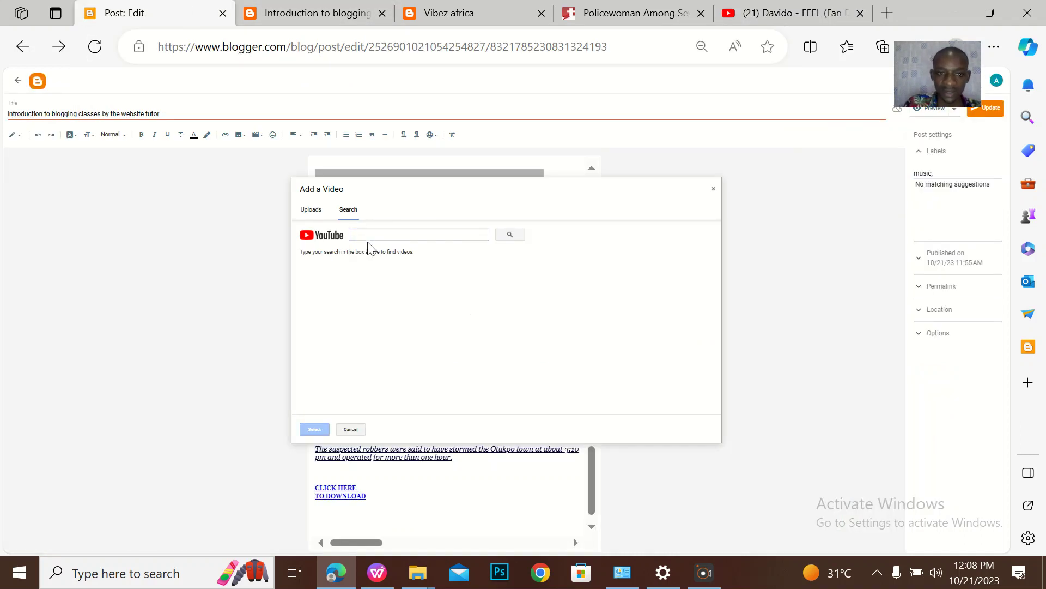
Search by the pasted URL, embed the Davido FEEL video below the download link, and update the post
key("ctrl+v")
left_click(510, 234)
left_click(380, 275)
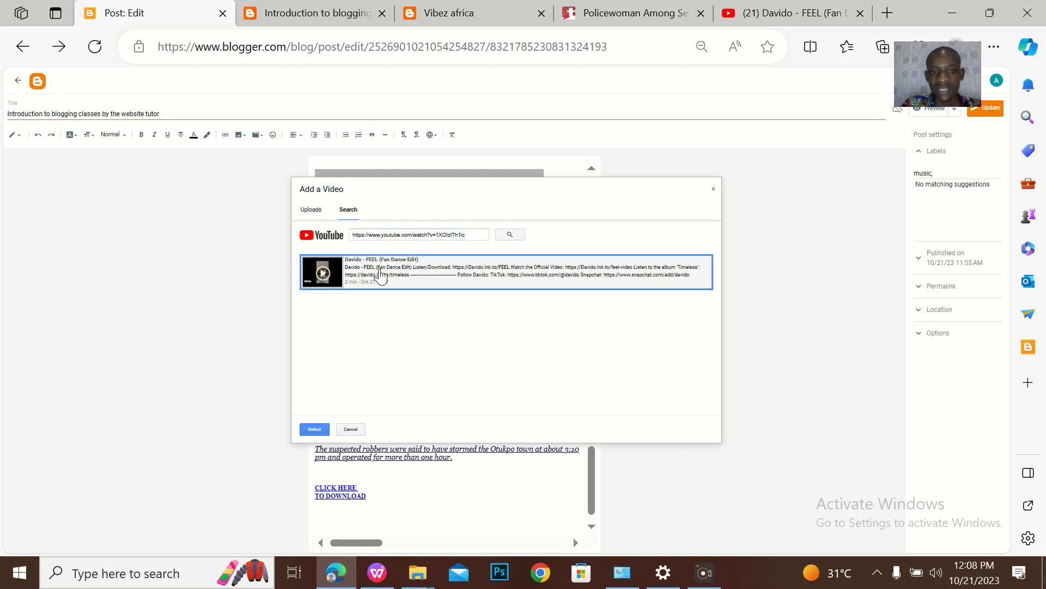
left_click(315, 429)
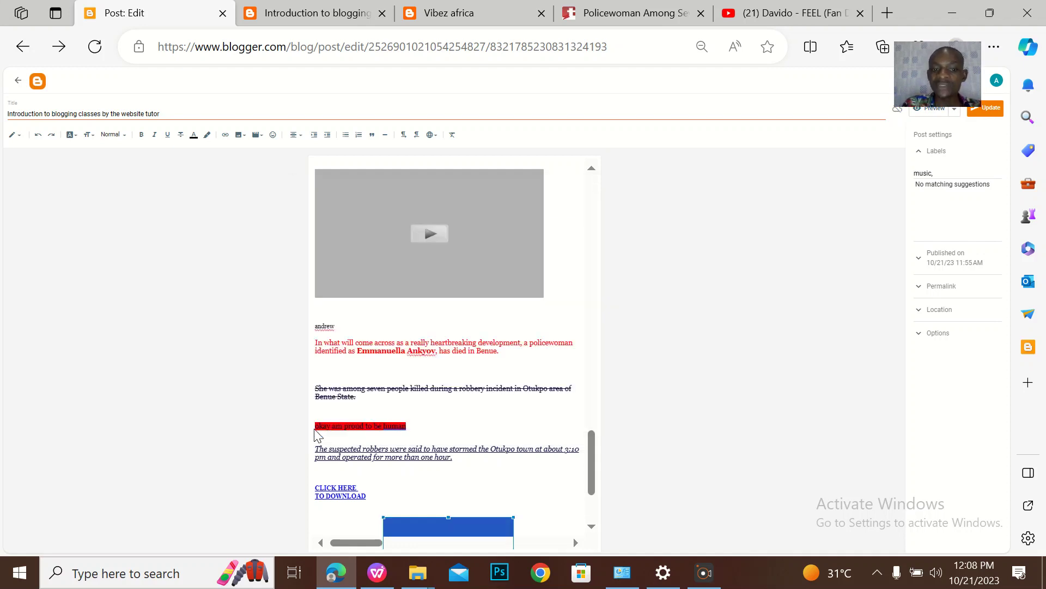
scroll(513, 392, "down", 3)
left_click(432, 362)
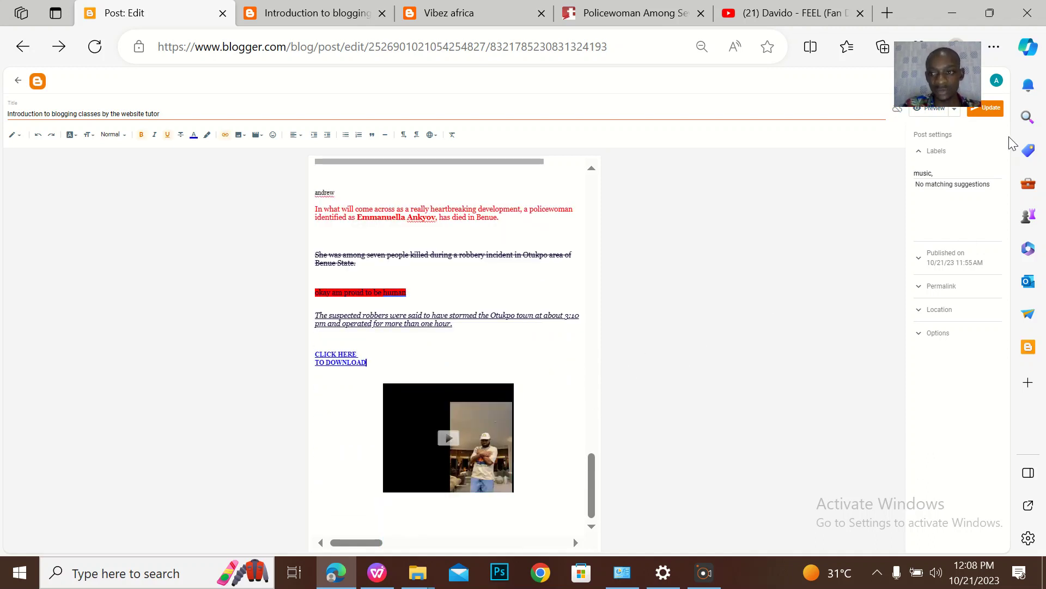
left_click(991, 109)
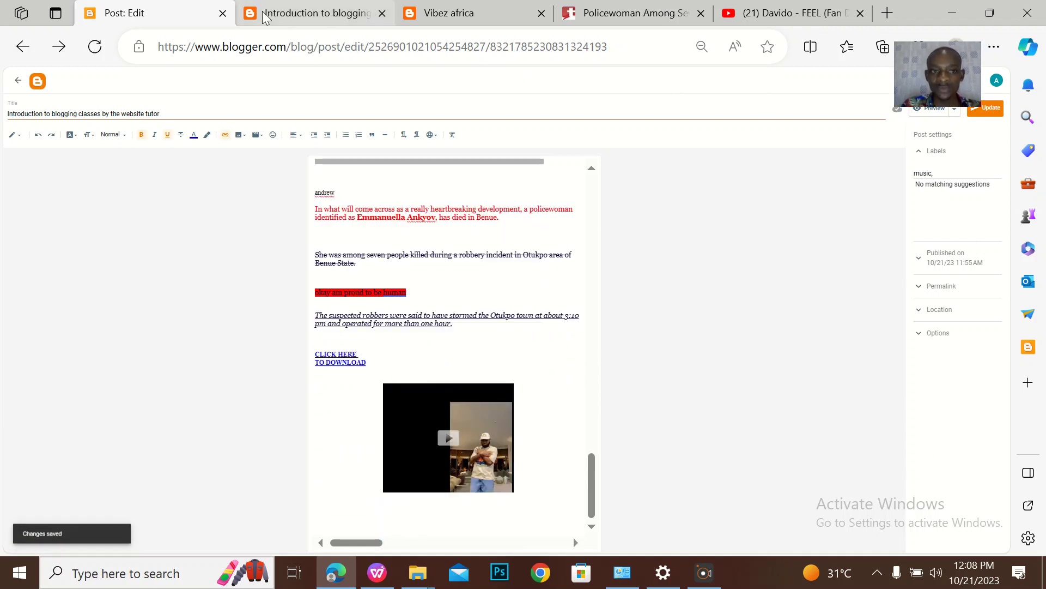
left_click(256, 17)
Reload the live post, play and pause the embedded FEEL video, then return to the editor
scroll(302, 183, "down", 5)
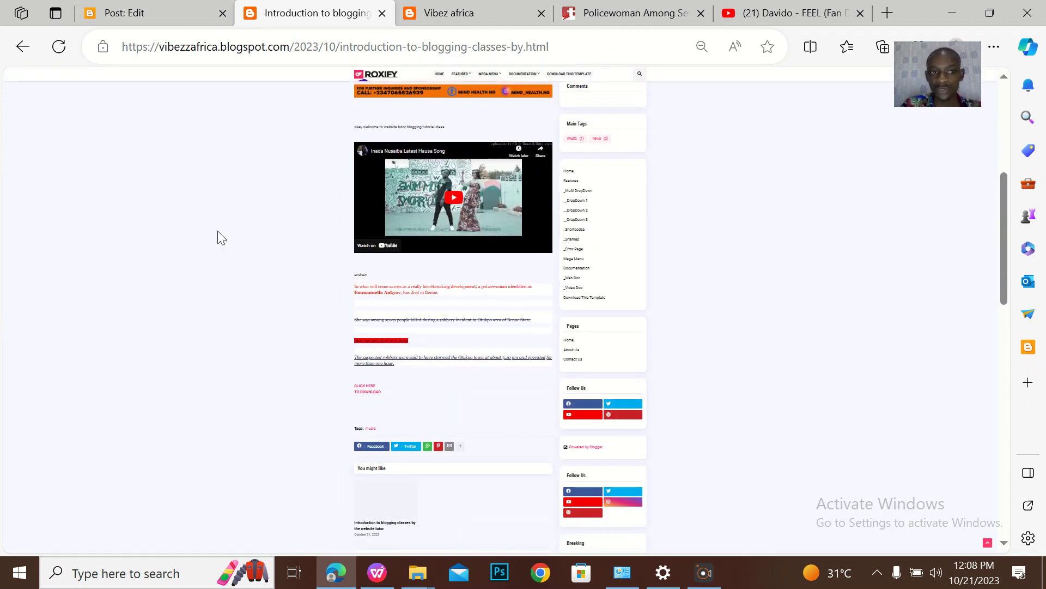
left_click(57, 47)
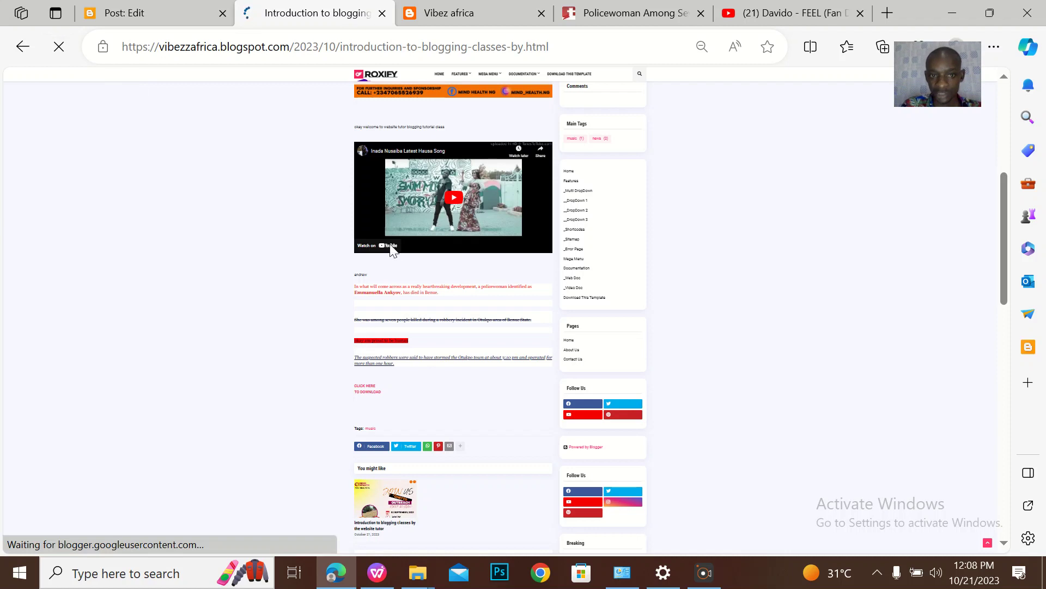
scroll(391, 249, "down", 3)
left_click(452, 267)
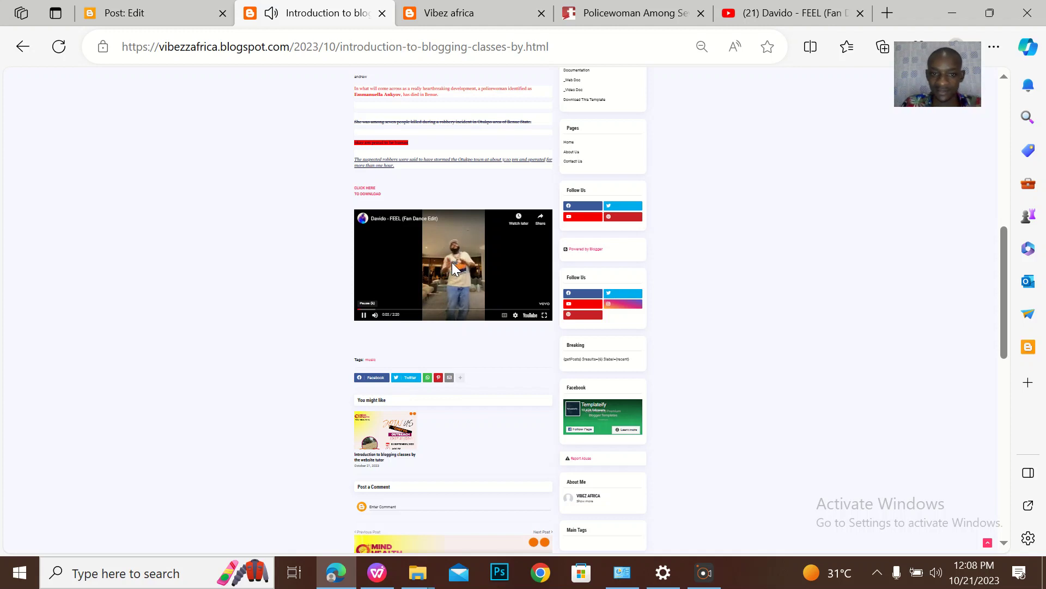
left_click(453, 263)
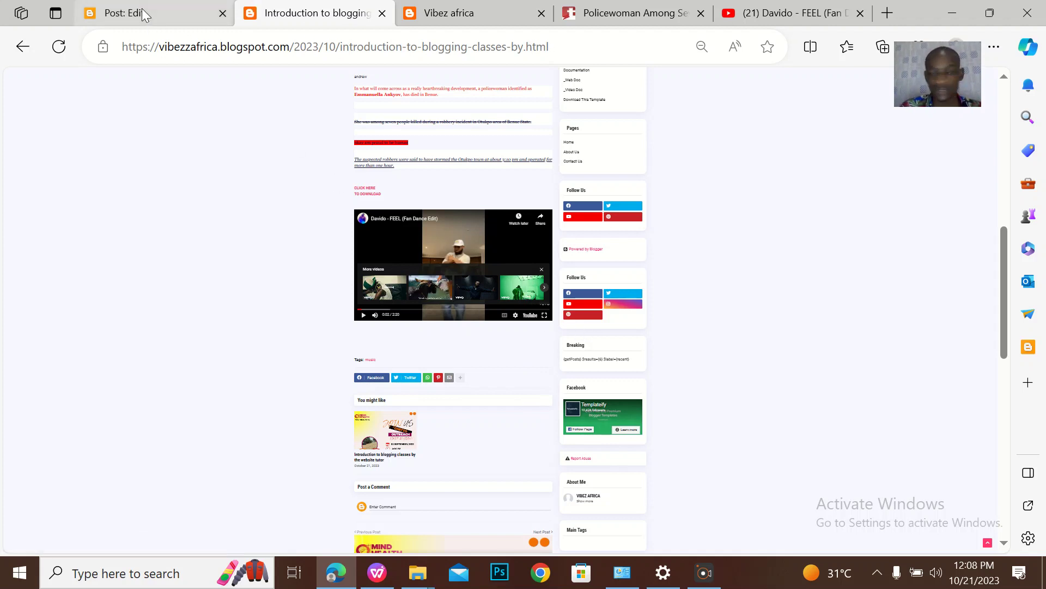
mouse_move(144, 15)
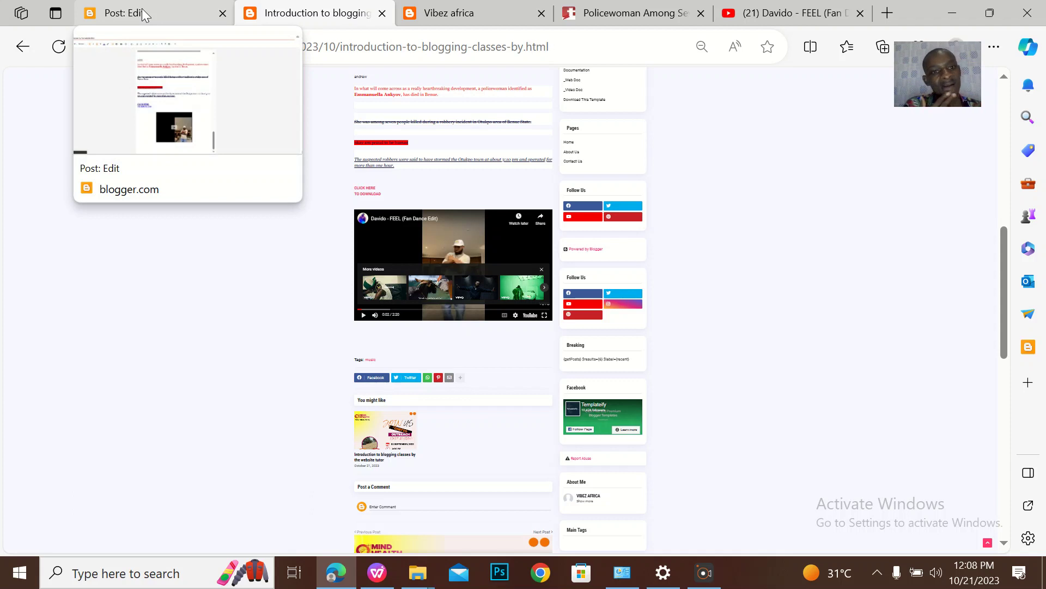
scroll(325, 163, "up", 5)
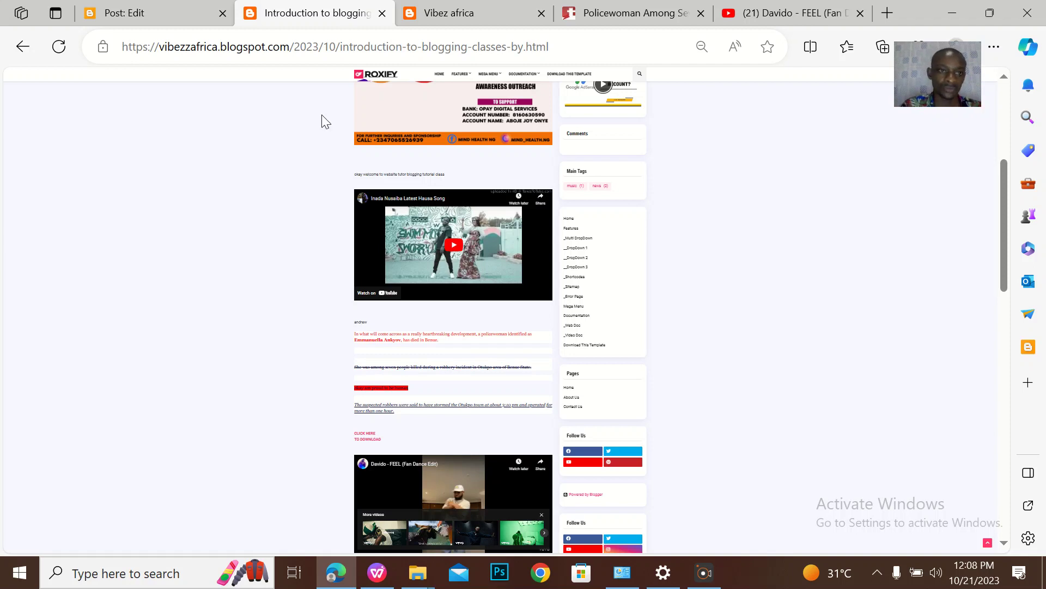
left_click(152, 8)
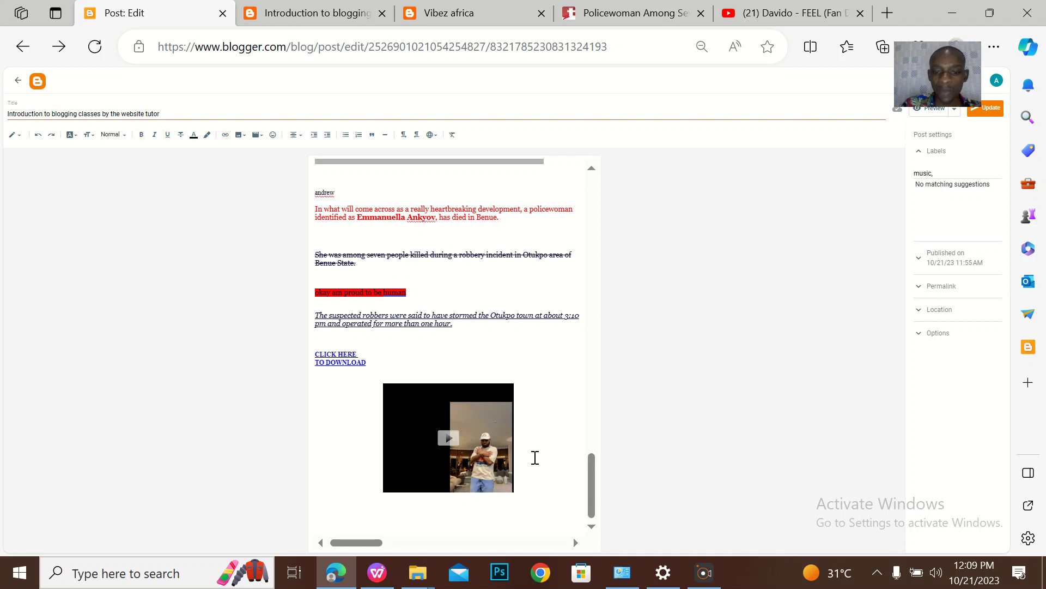
left_click(257, 136)
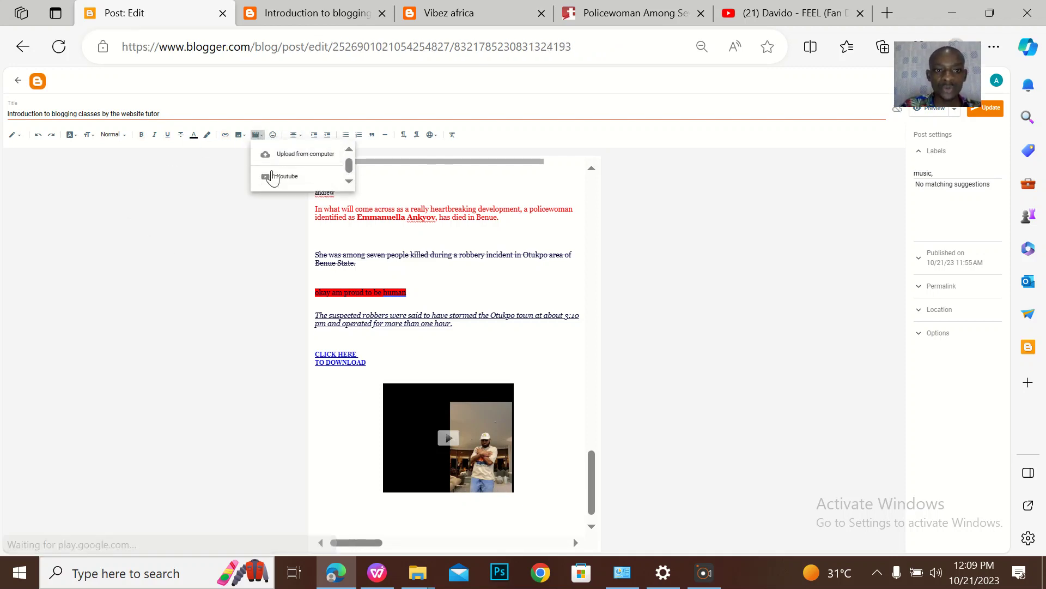
left_click(301, 160)
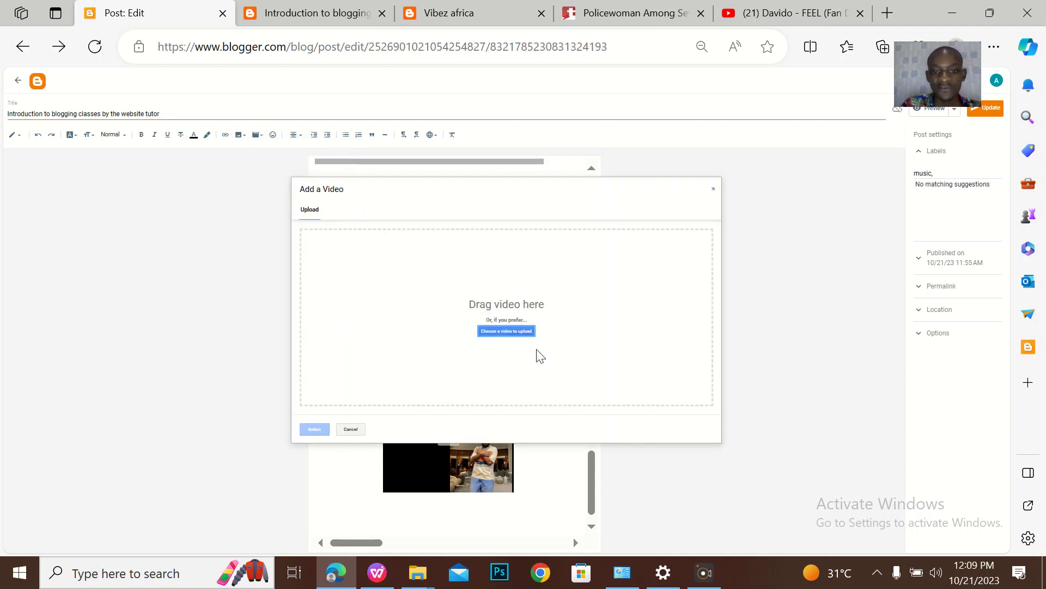
left_click(521, 333)
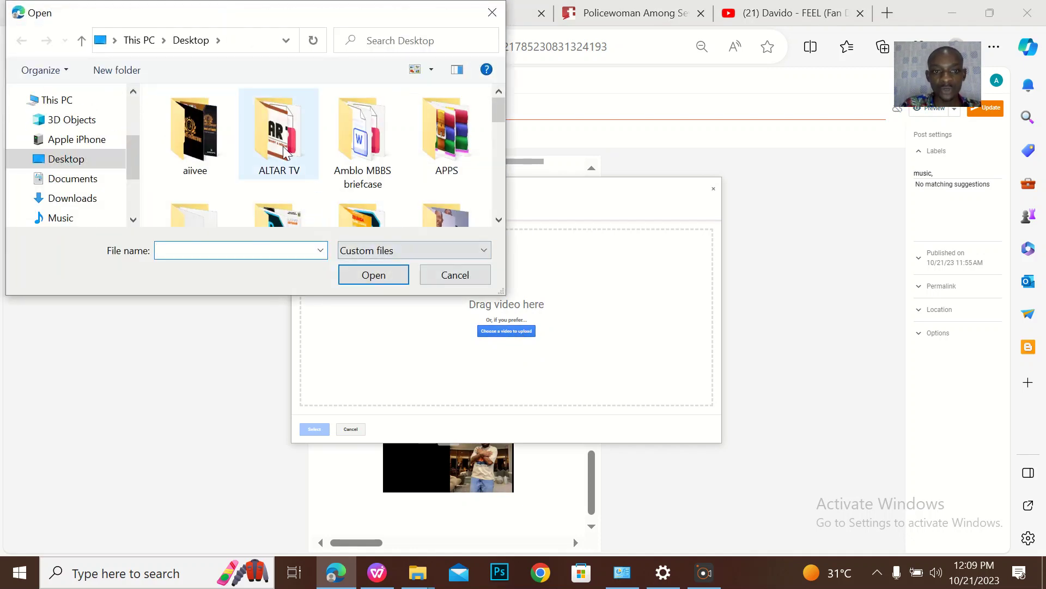
scroll(283, 146, "down", 5)
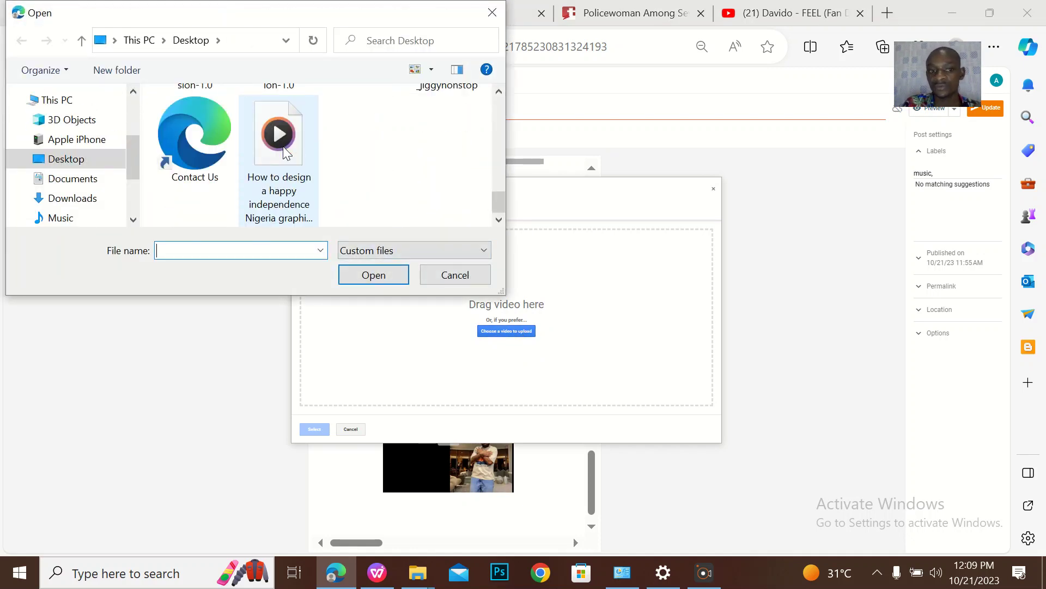
left_click(467, 277)
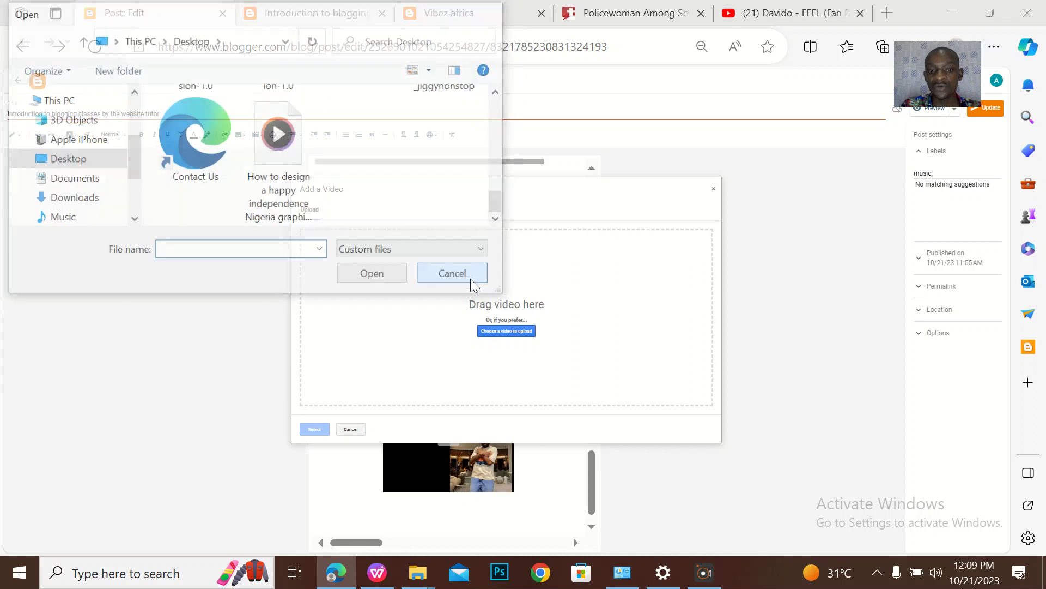
left_click(714, 192)
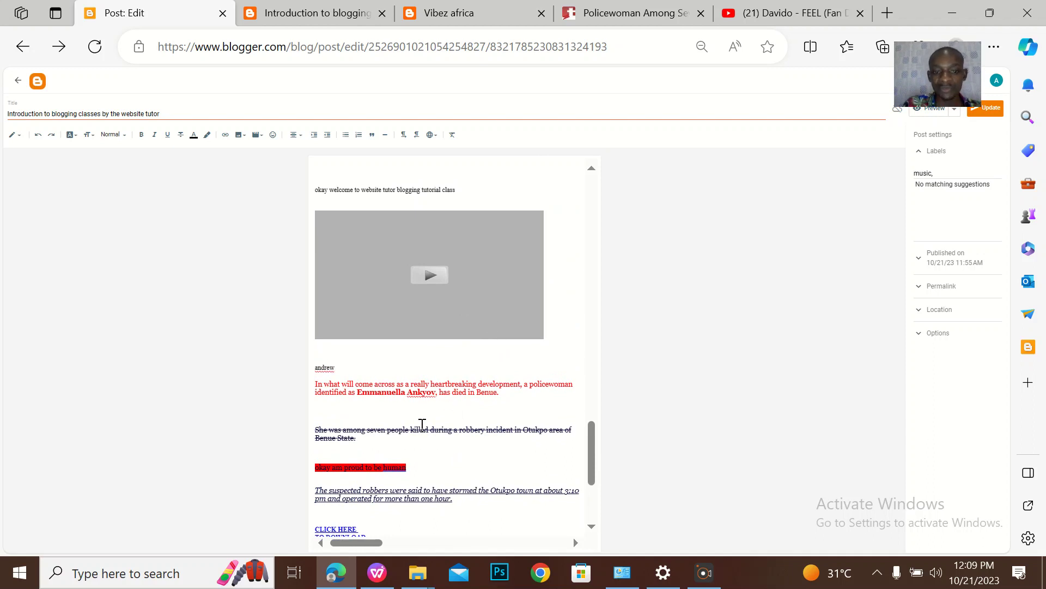
Select the red policewoman paragraph and look at the alignment options without changing anything
left_click_drag(520, 401, 269, 383)
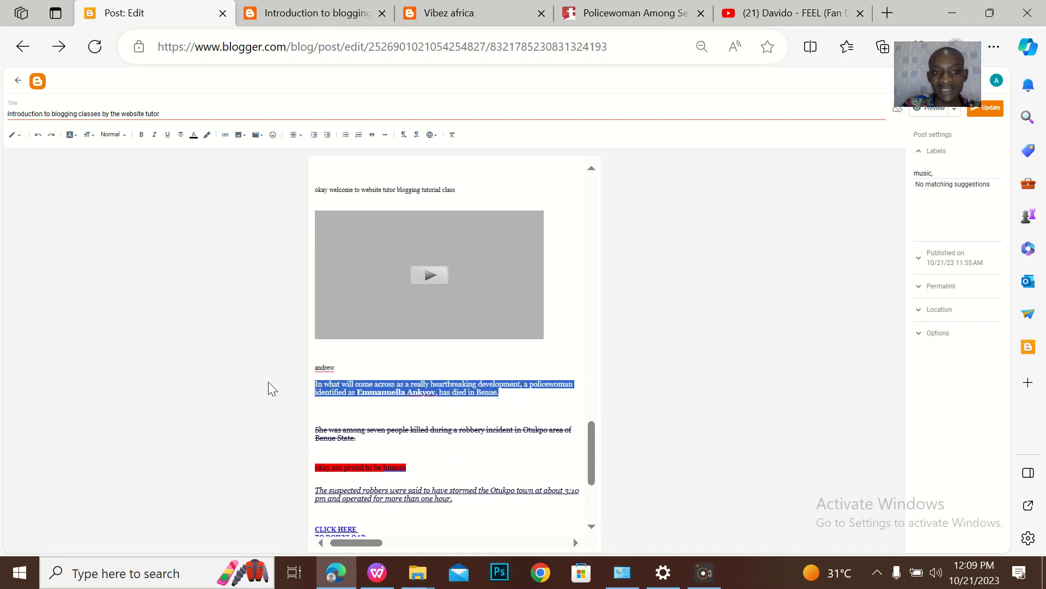
left_click(295, 136)
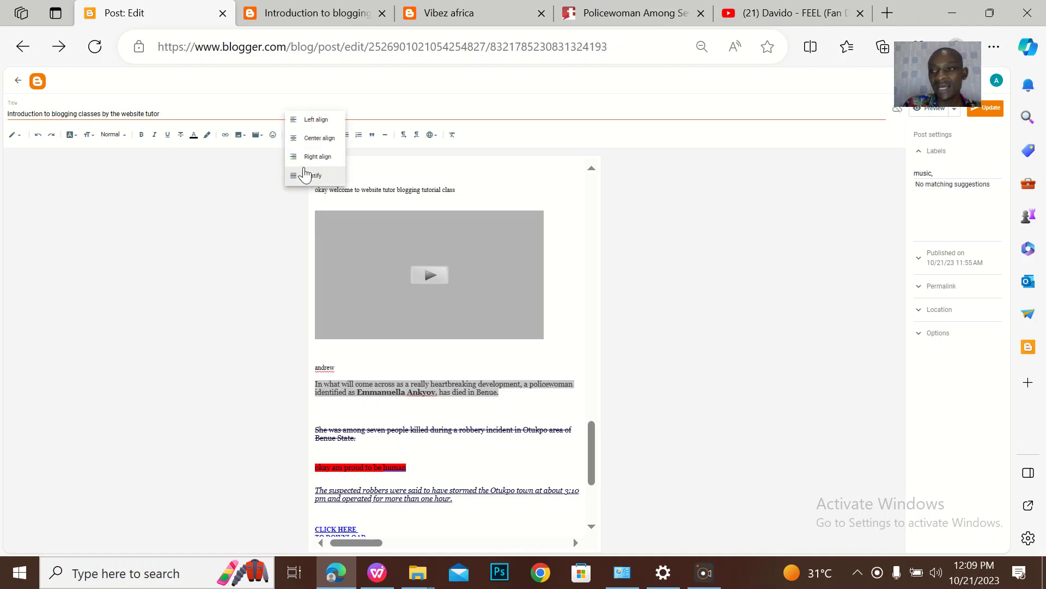
left_click(315, 139)
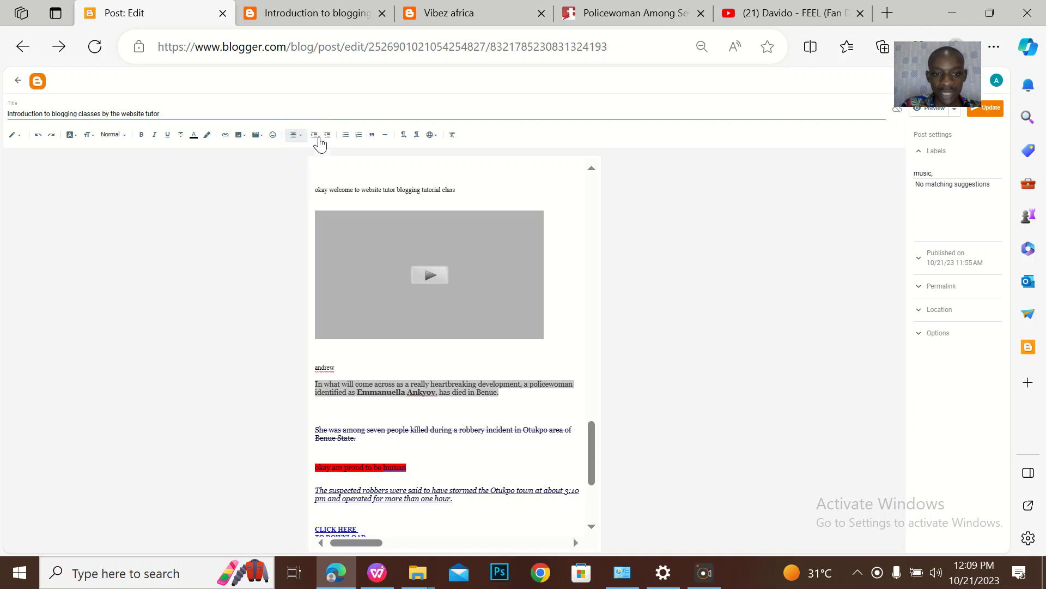
Add a new line below the red paragraph and type the name in capitals
left_click(414, 406)
key("Return")
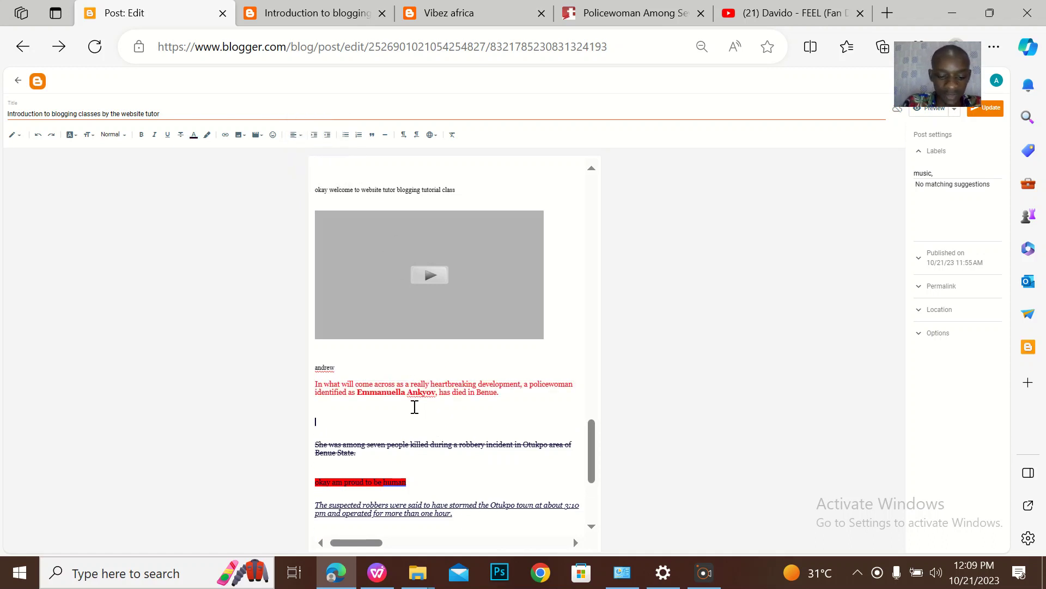
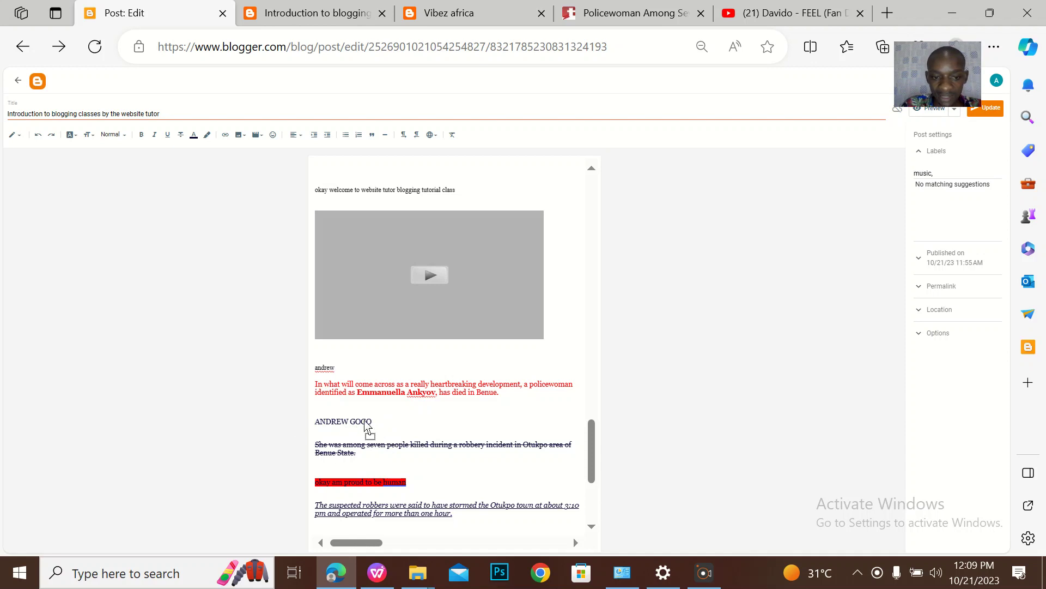
left_click(325, 421)
key("Return")
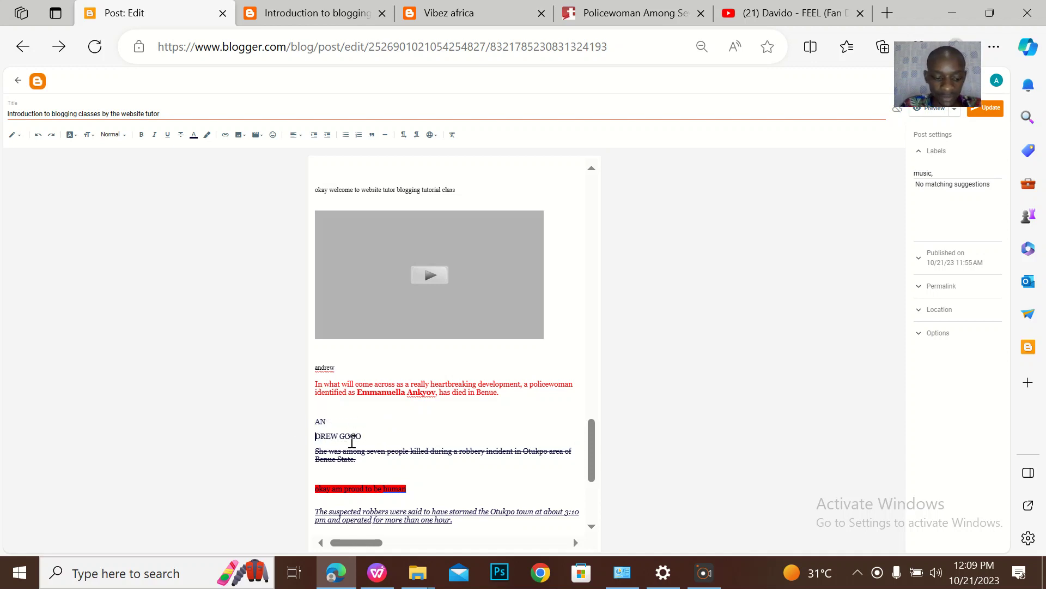
key("ctrl+z")
Select the new name line and leave its alignment unchanged
left_click_drag(374, 423, 315, 424)
left_click(294, 134)
left_click(315, 138)
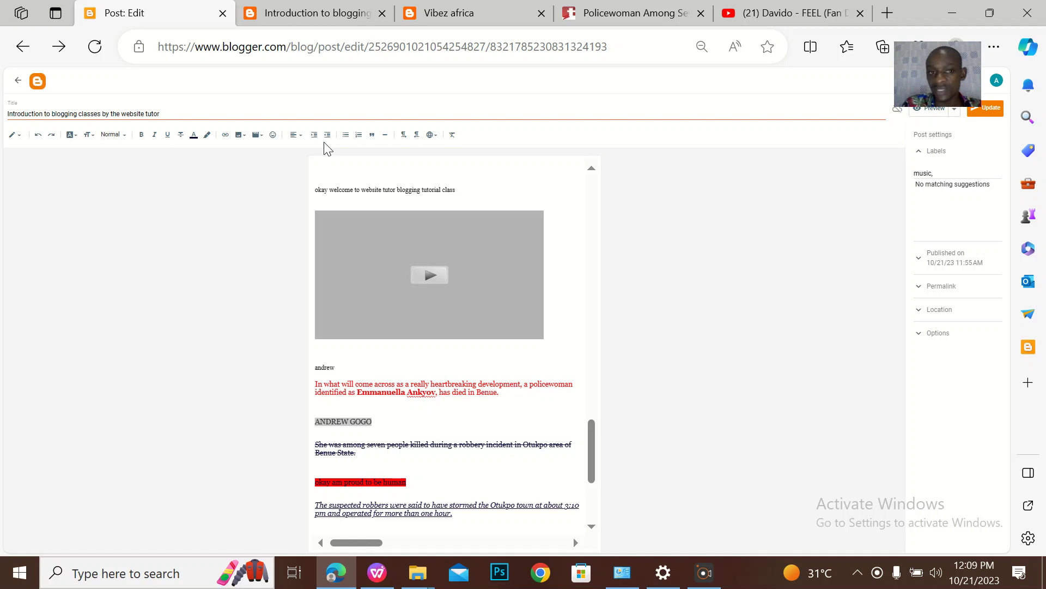
Try centre and right alignment on the name line, then justify it and remove the indent
left_click(295, 134)
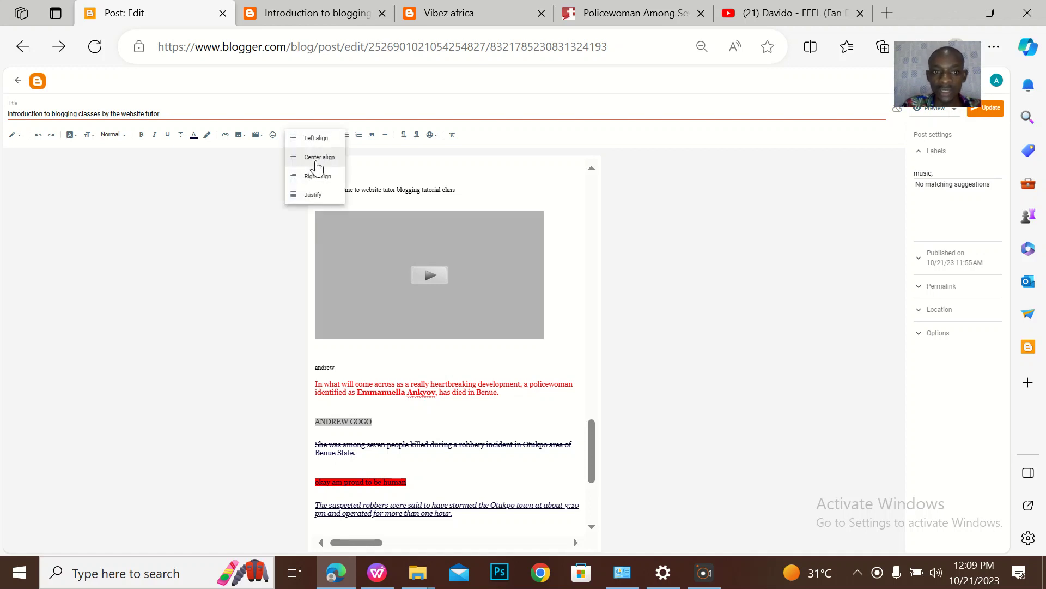
left_click(317, 158)
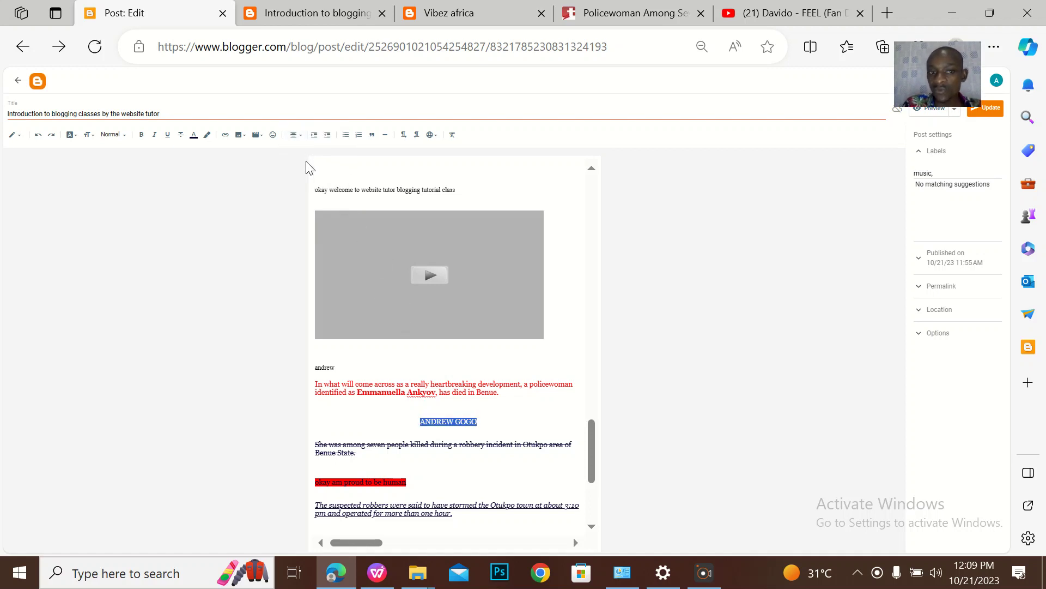
left_click(294, 136)
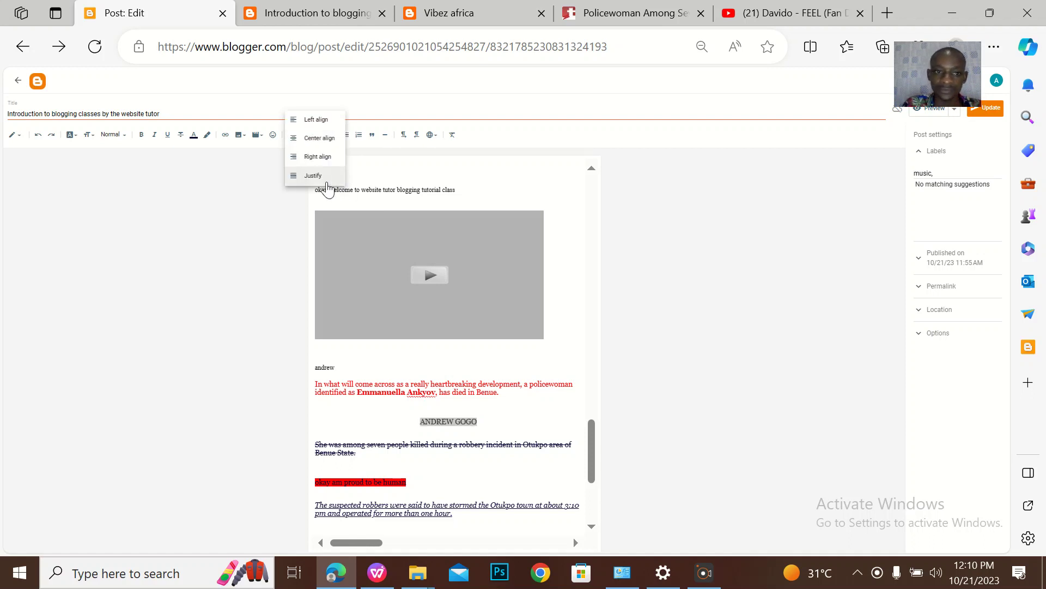
left_click(318, 158)
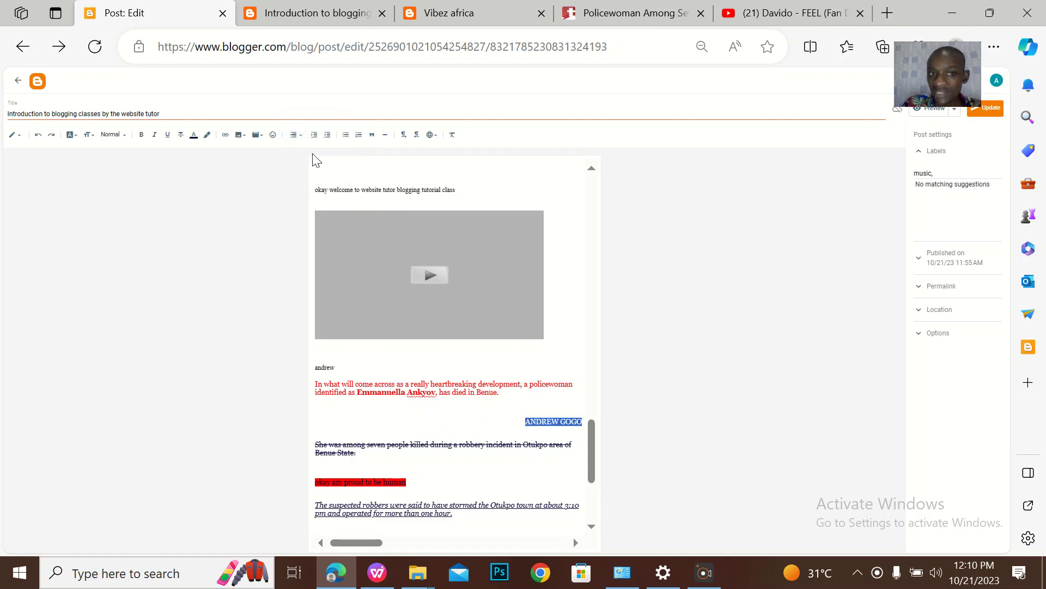
left_click(295, 134)
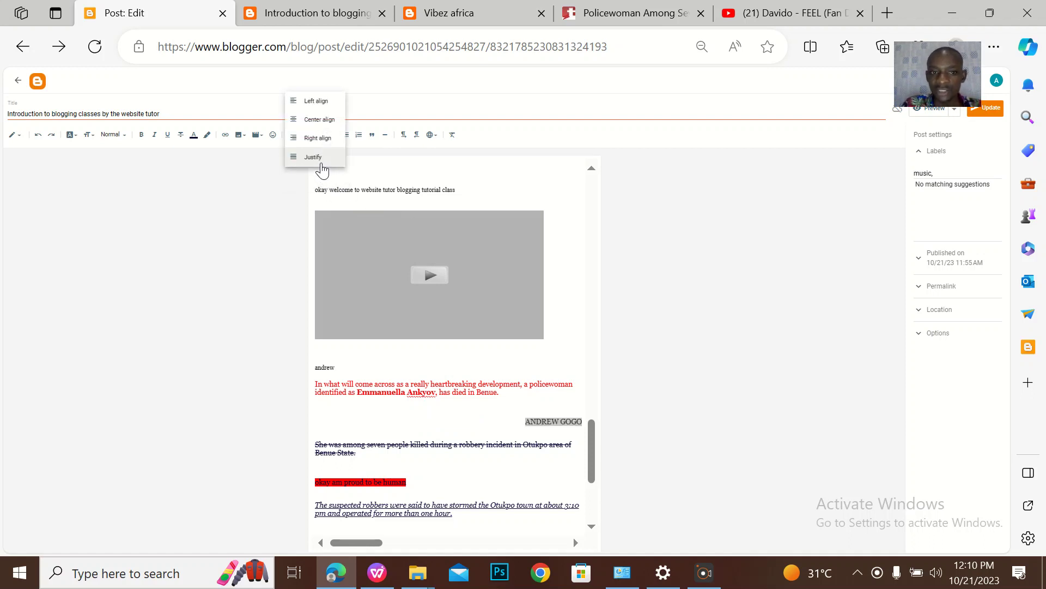
left_click(321, 163)
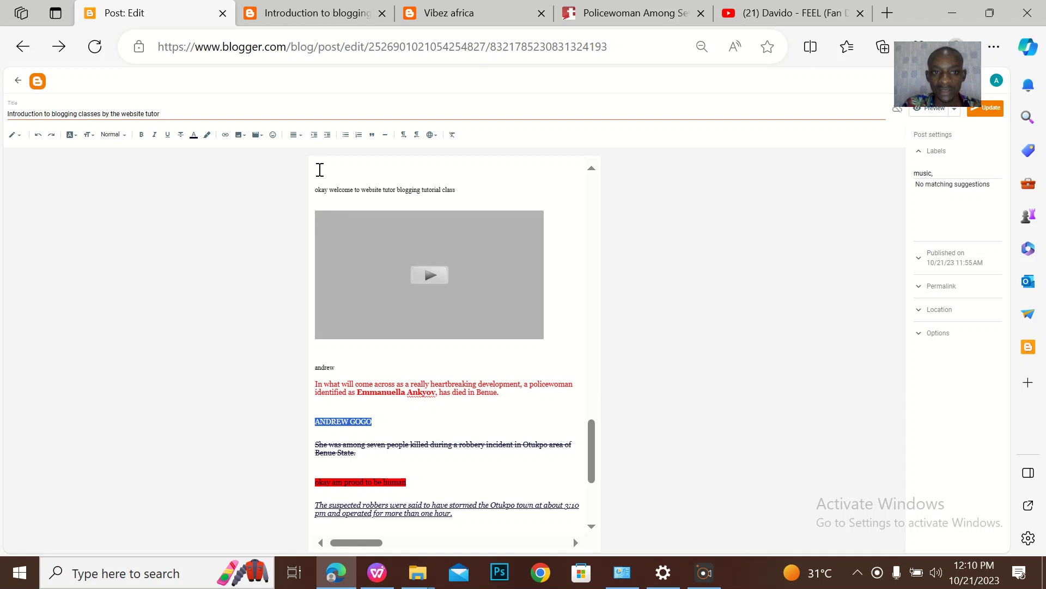
left_click(314, 135)
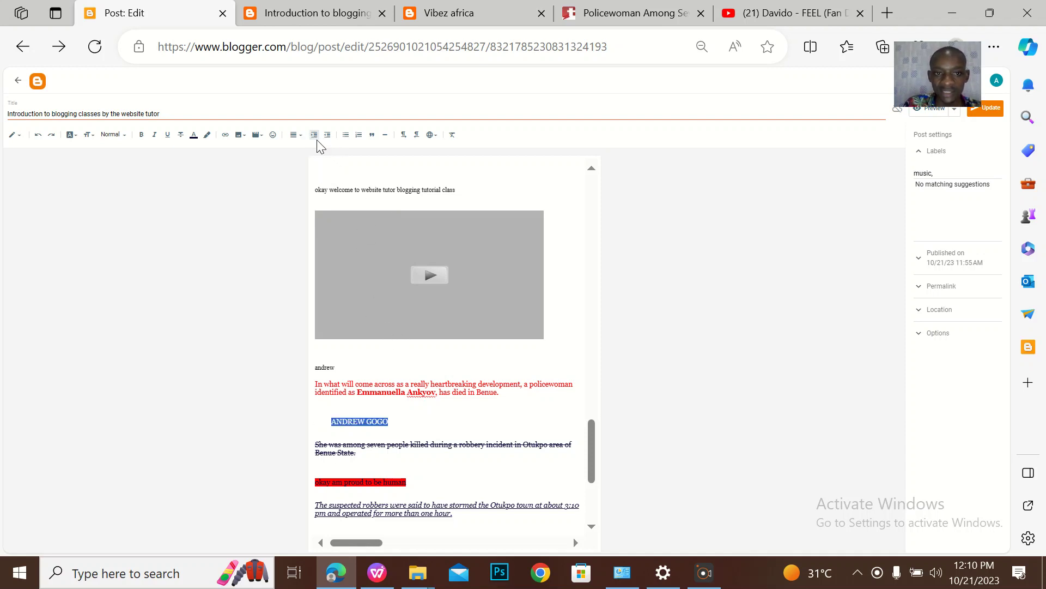
left_click(327, 135)
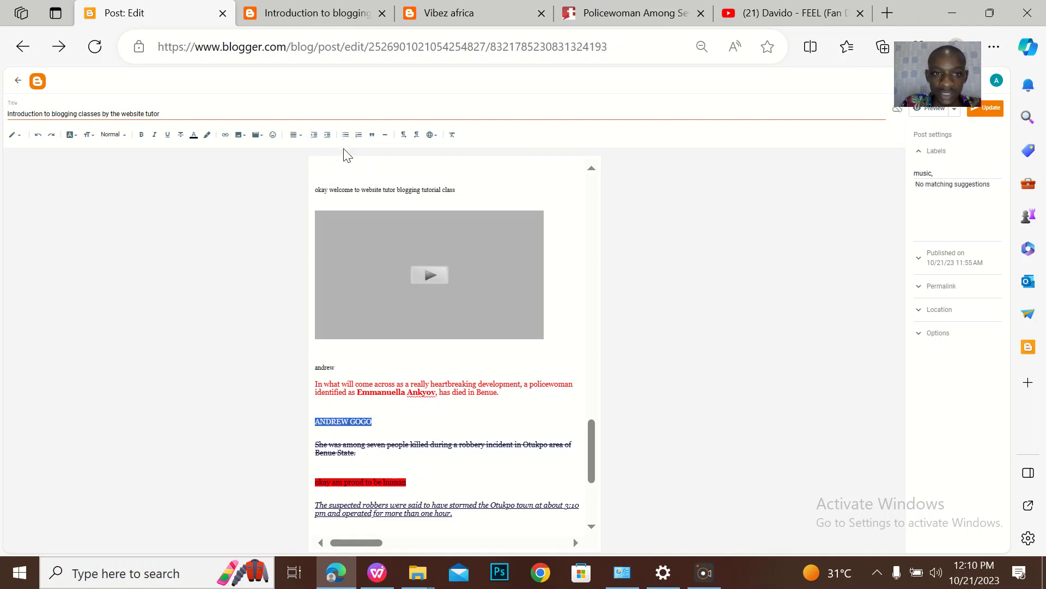
Type AFRICA and NIGERIA on new capitalised lines beneath the name, then select all three lines
left_click(350, 422)
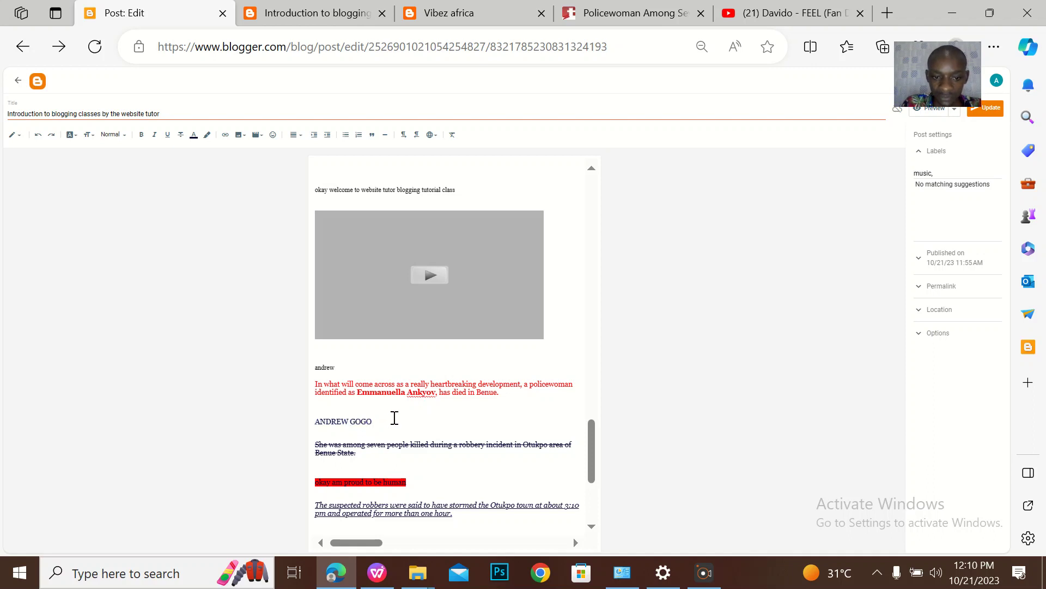
key("Return")
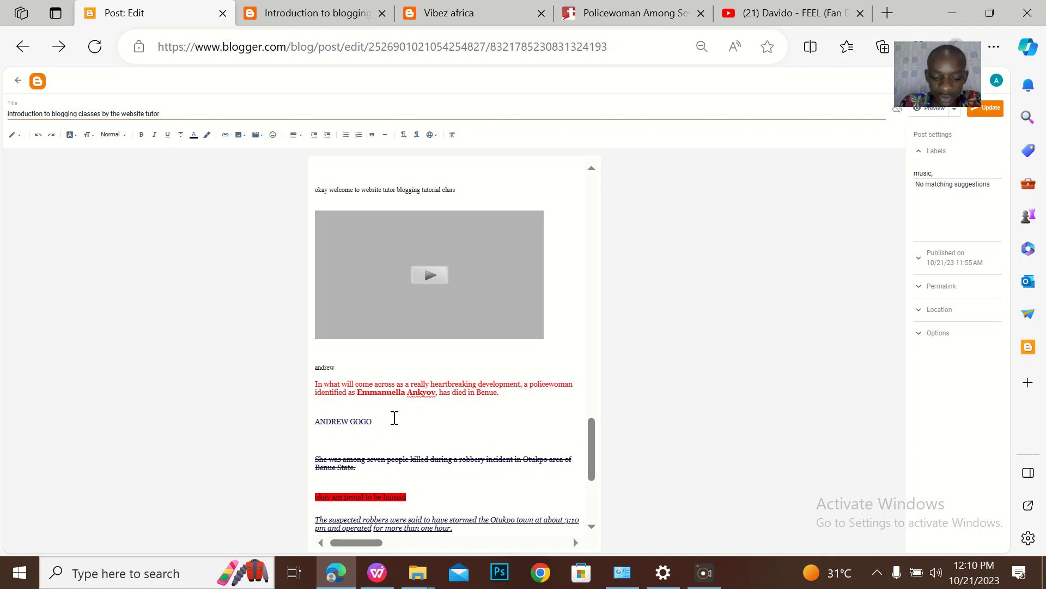
key("Caps_Lock")
type("AFR")
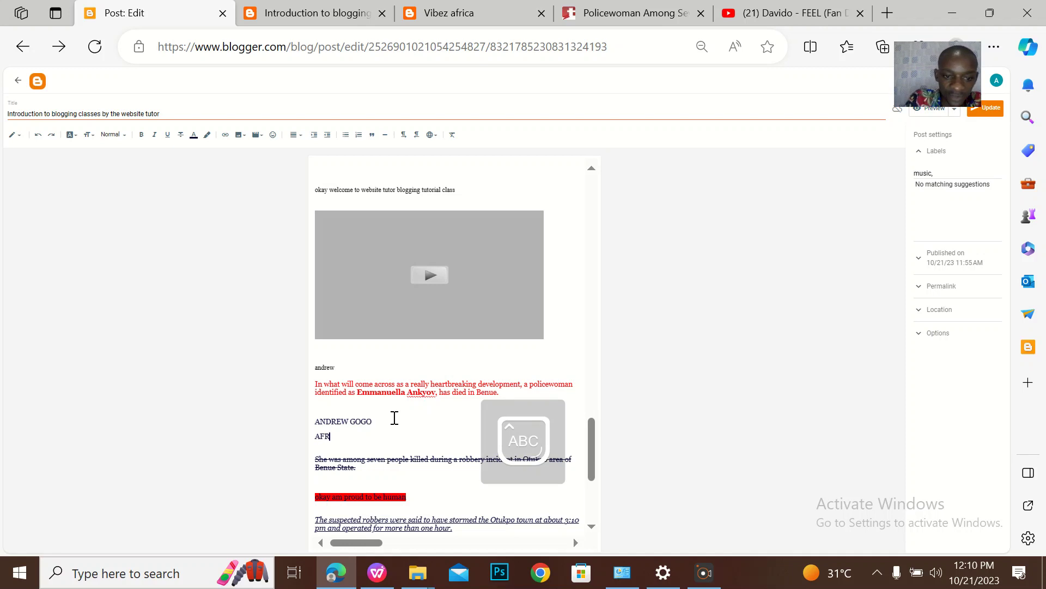
type("ICA")
key("Return")
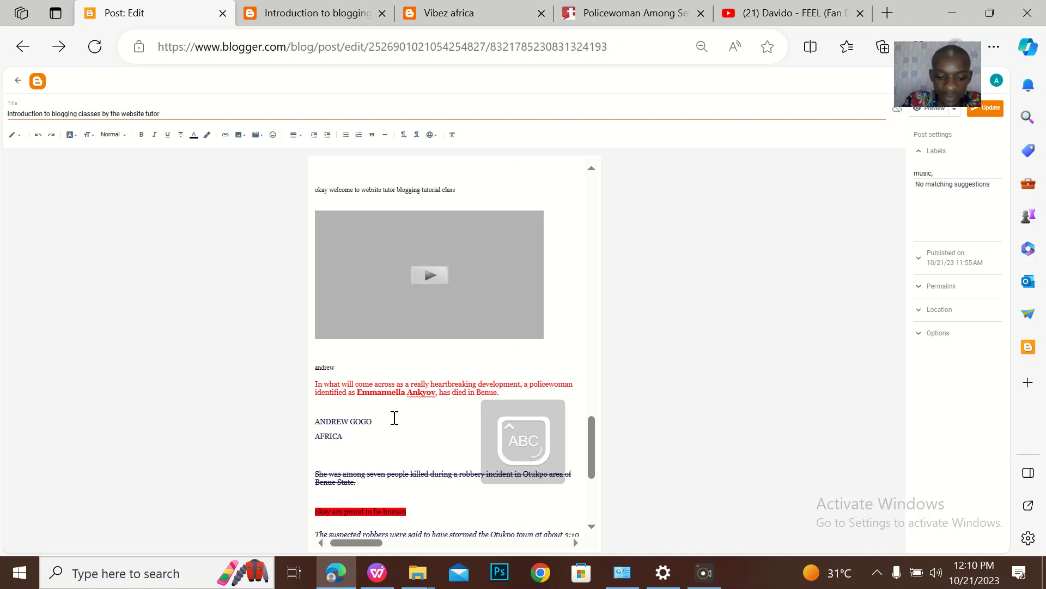
type("NIGERIA")
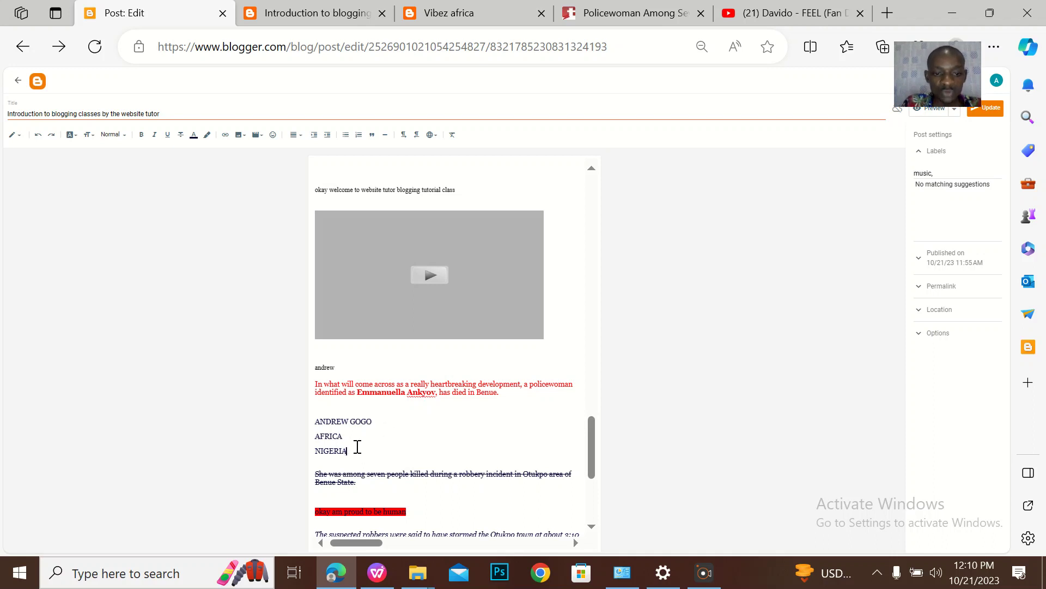
left_click_drag(359, 449, 312, 424)
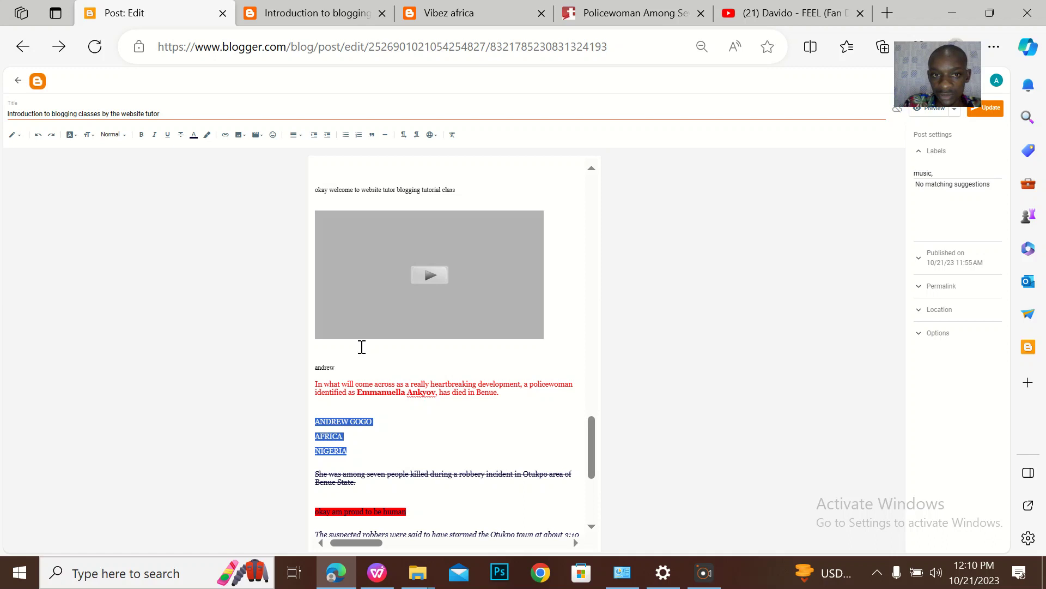
Try bulleted and numbered list formatting on the three lines, undoing each
left_click(345, 136)
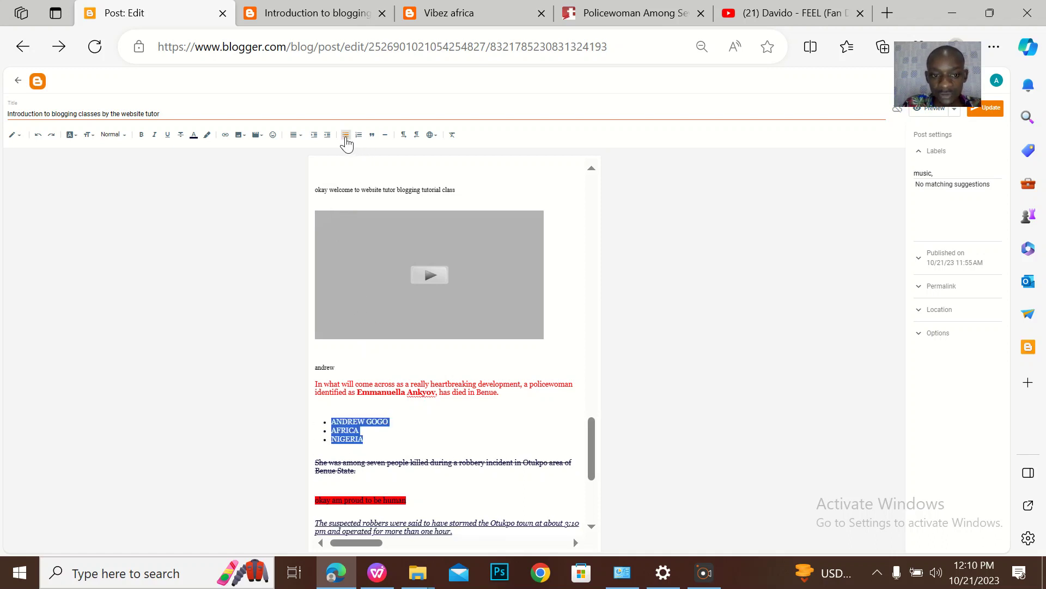
left_click(377, 430)
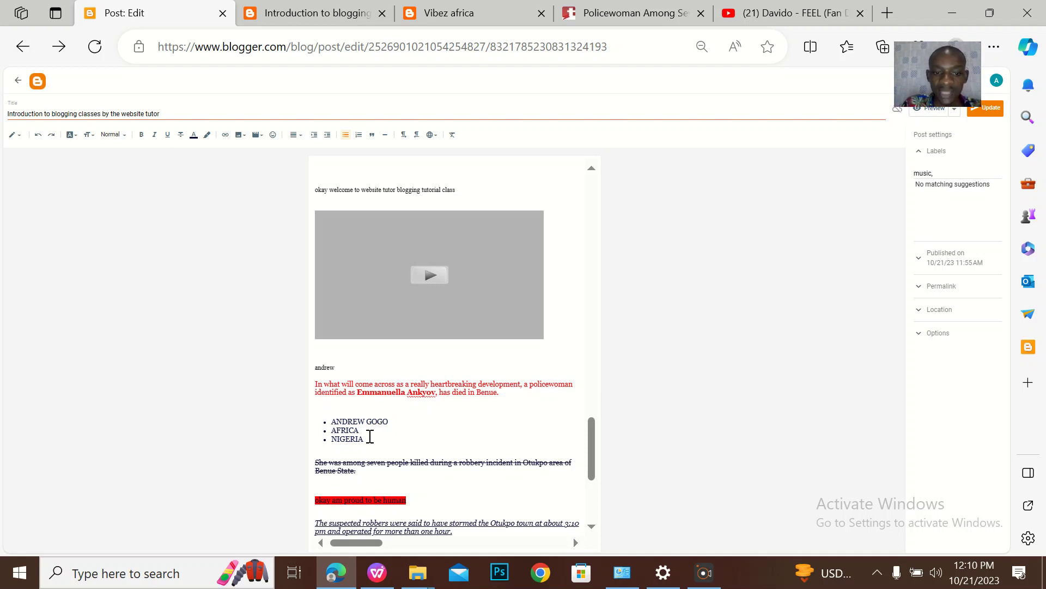
key("ctrl+z")
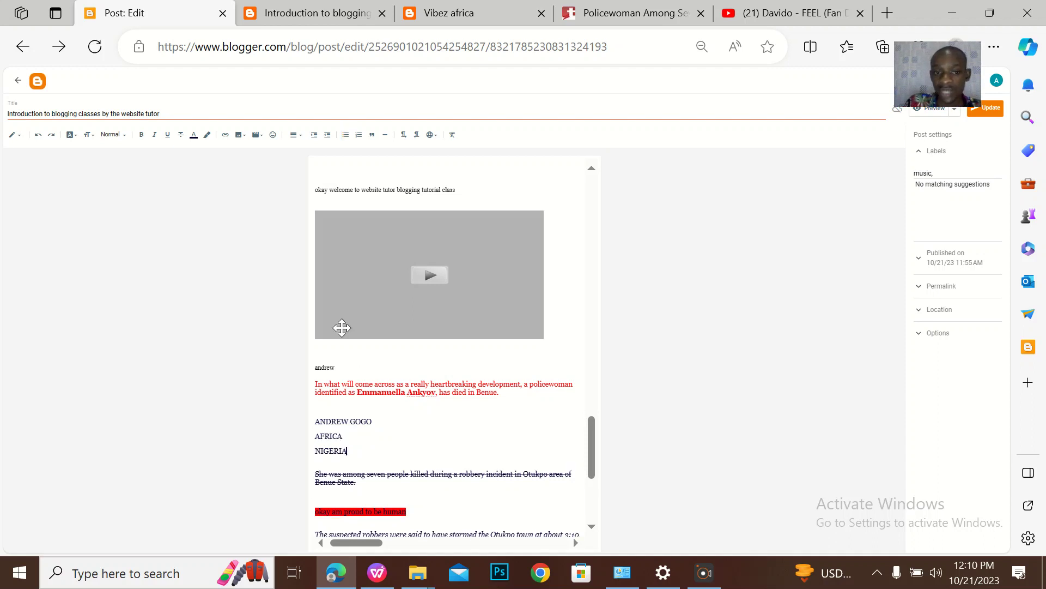
left_click_drag(347, 452, 315, 421)
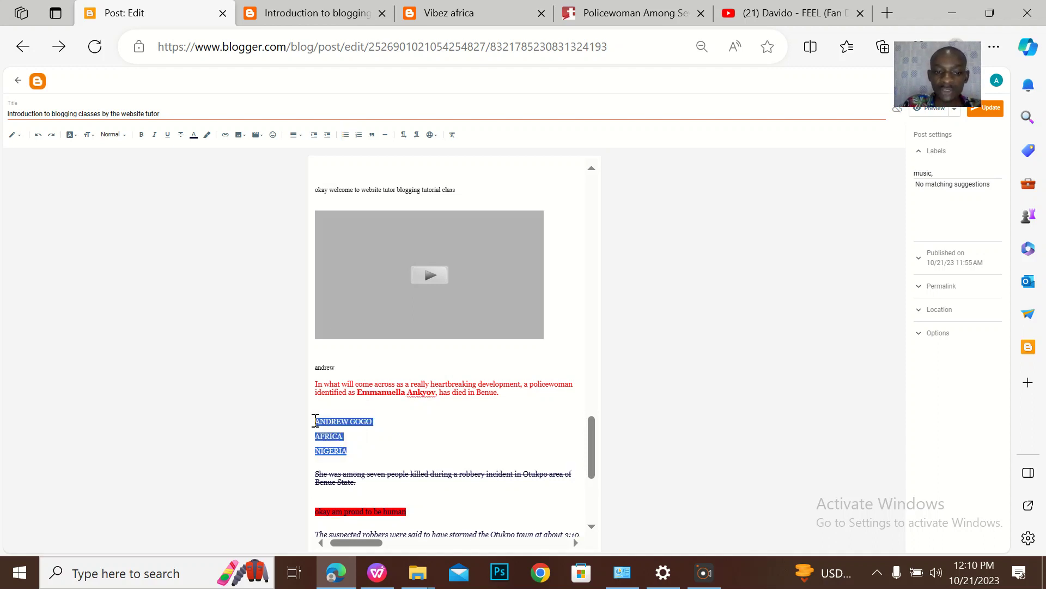
left_click(358, 135)
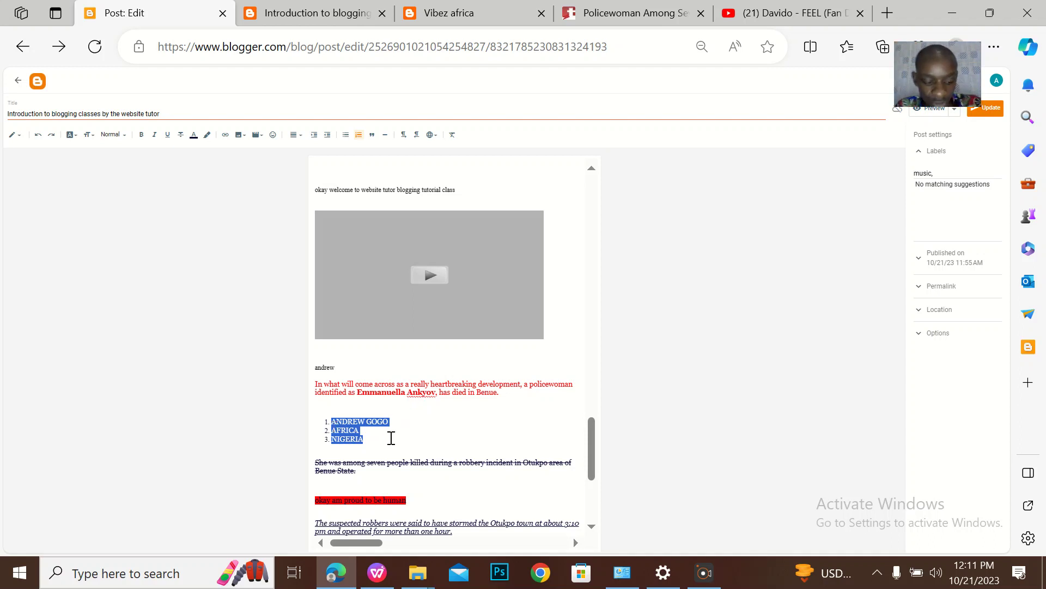
key("ctrl+z")
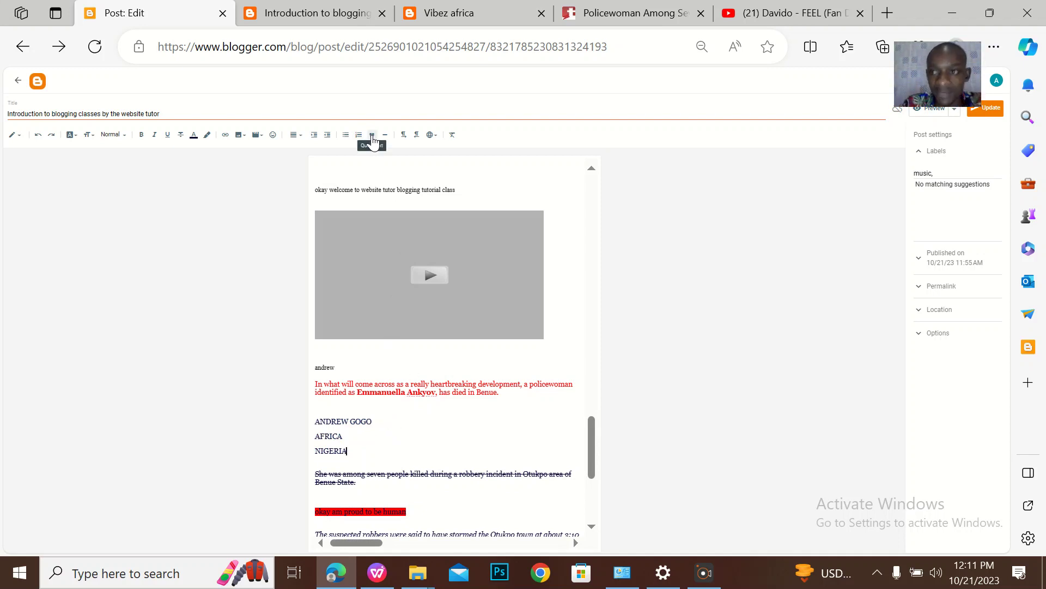
Format the three lines as a block quote, update the post, and view the live post
left_click_drag(354, 453, 303, 419)
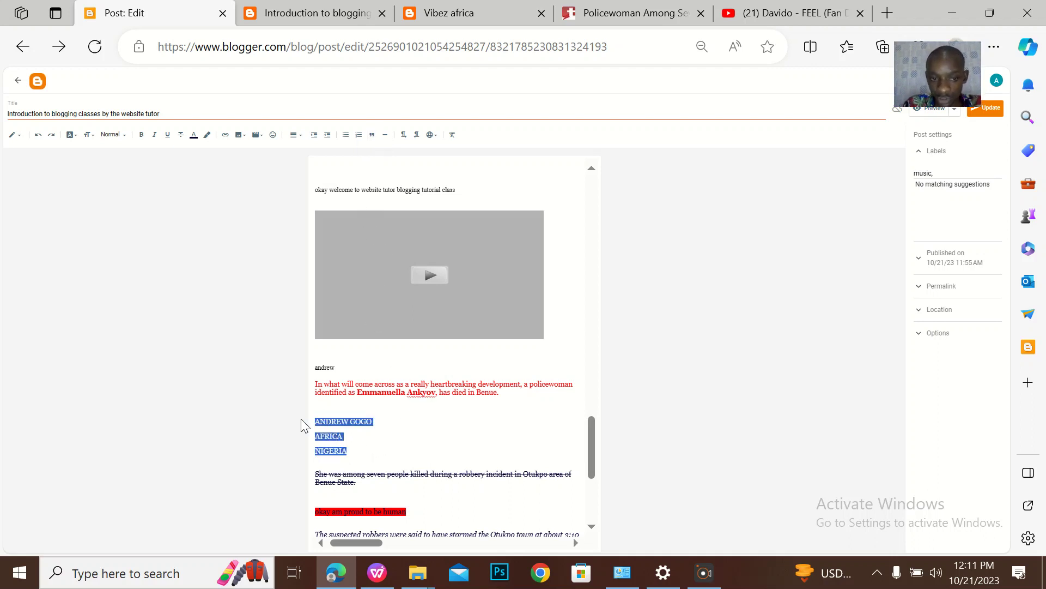
left_click(370, 141)
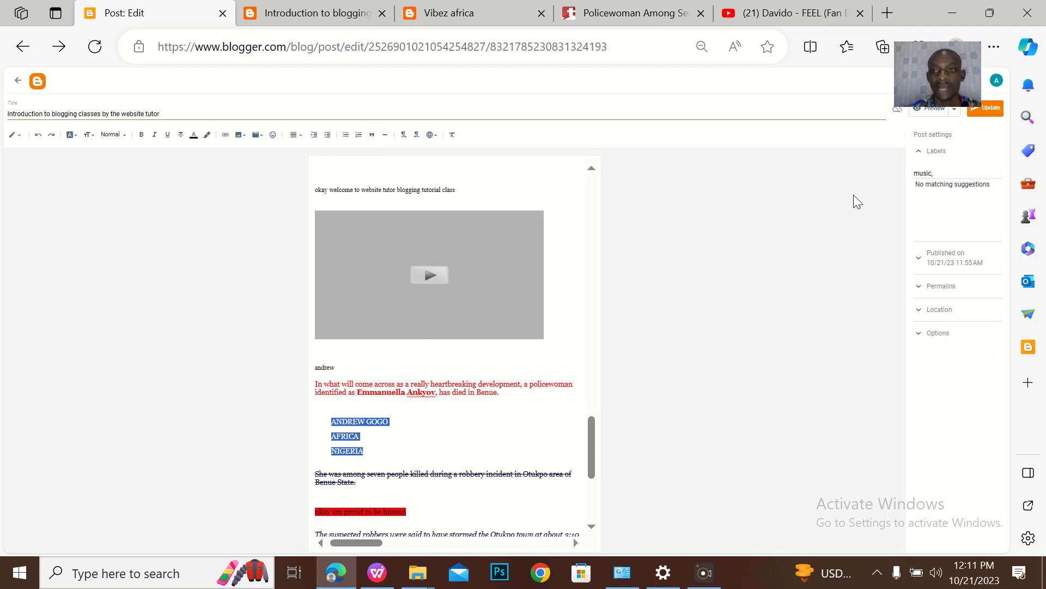
left_click(986, 107)
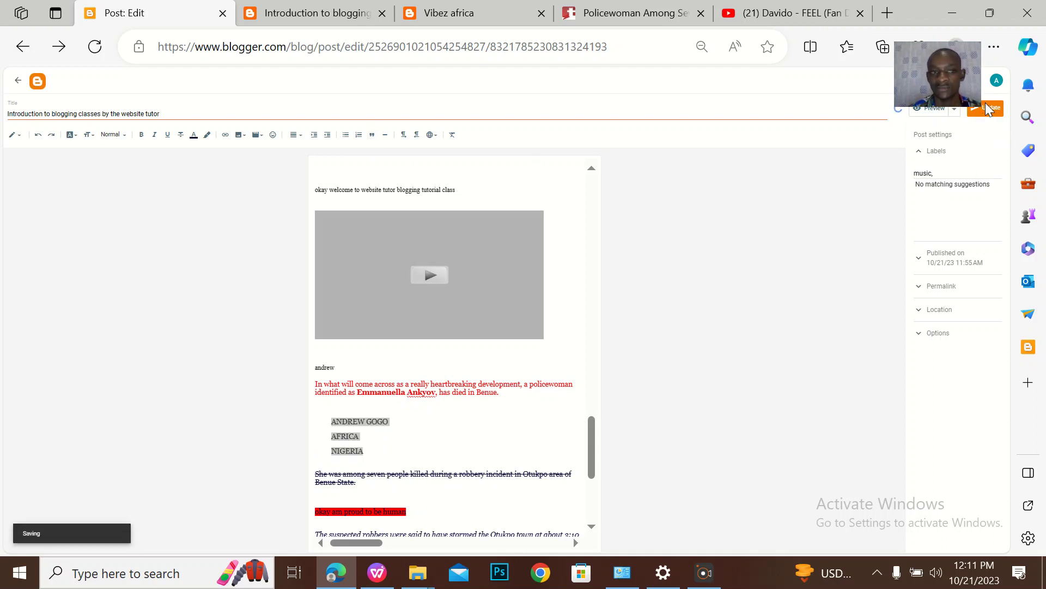
left_click(280, 25)
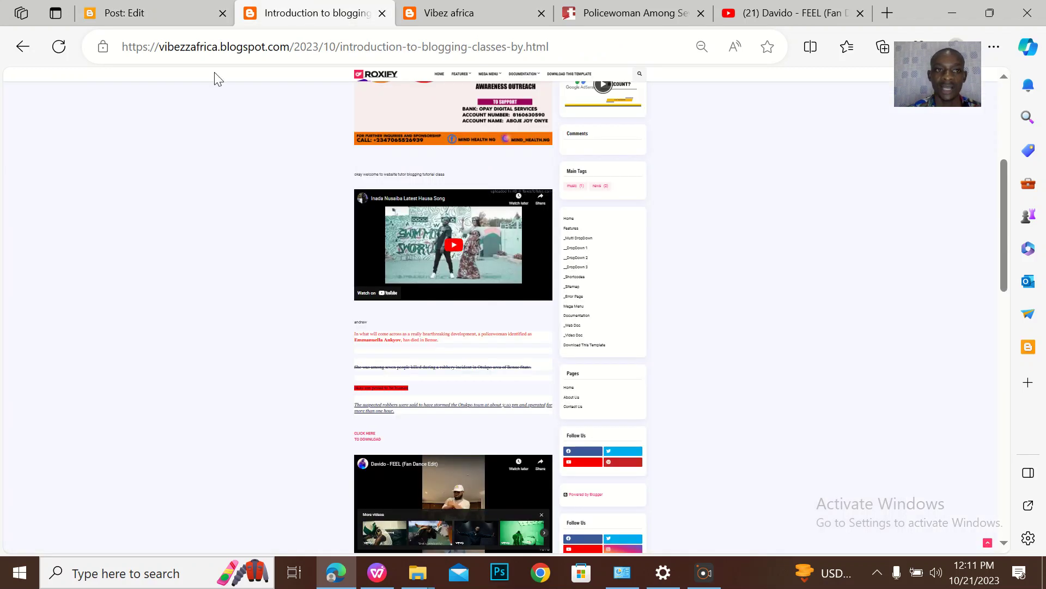
Reload the live post, scroll to confirm the three-line quote block, then return to the editor
left_click(59, 54)
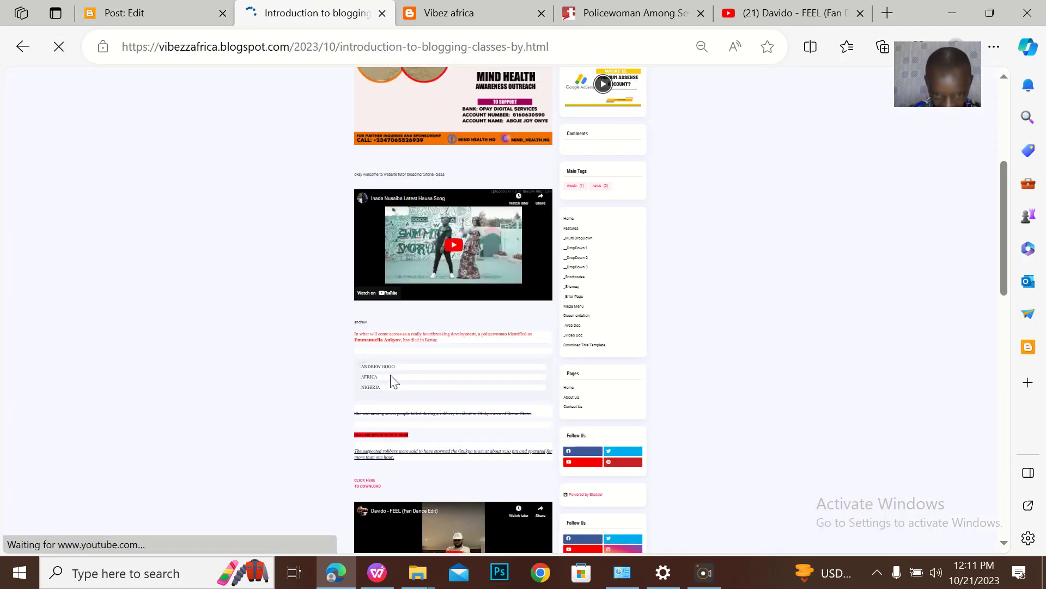
key("ctrl+minus")
key("ctrl+plus")
key("ctrl+plus")
key("ctrl+plus")
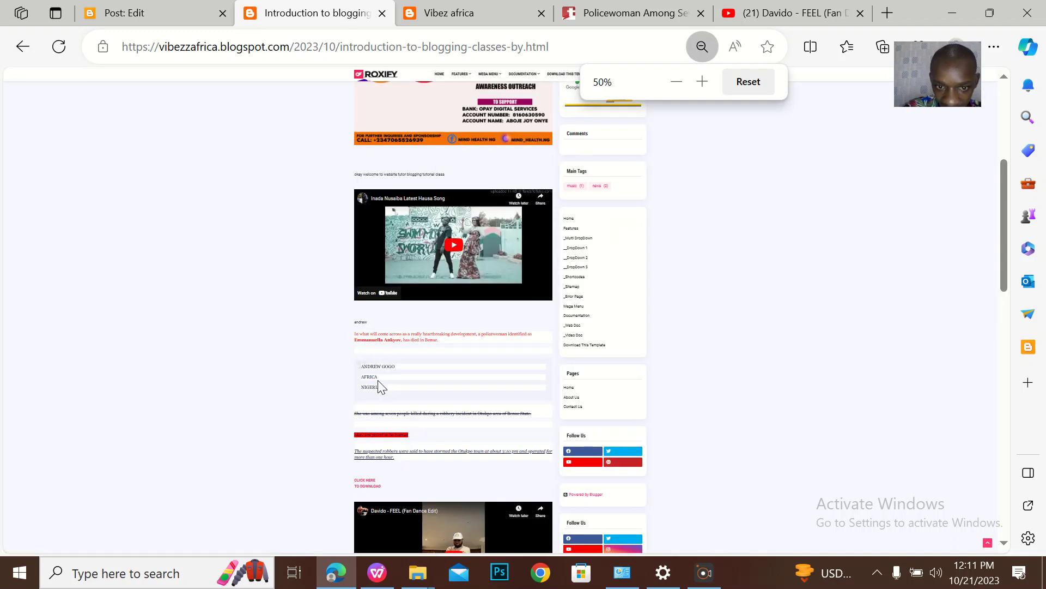
scroll(377, 380, "down", 10)
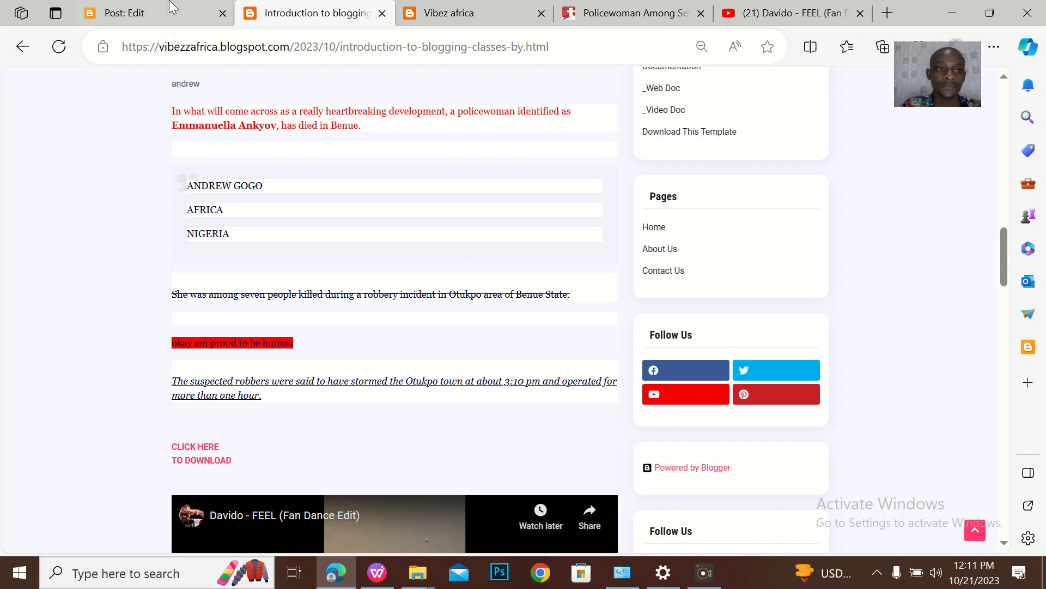
left_click(194, 5)
left_click(293, 16)
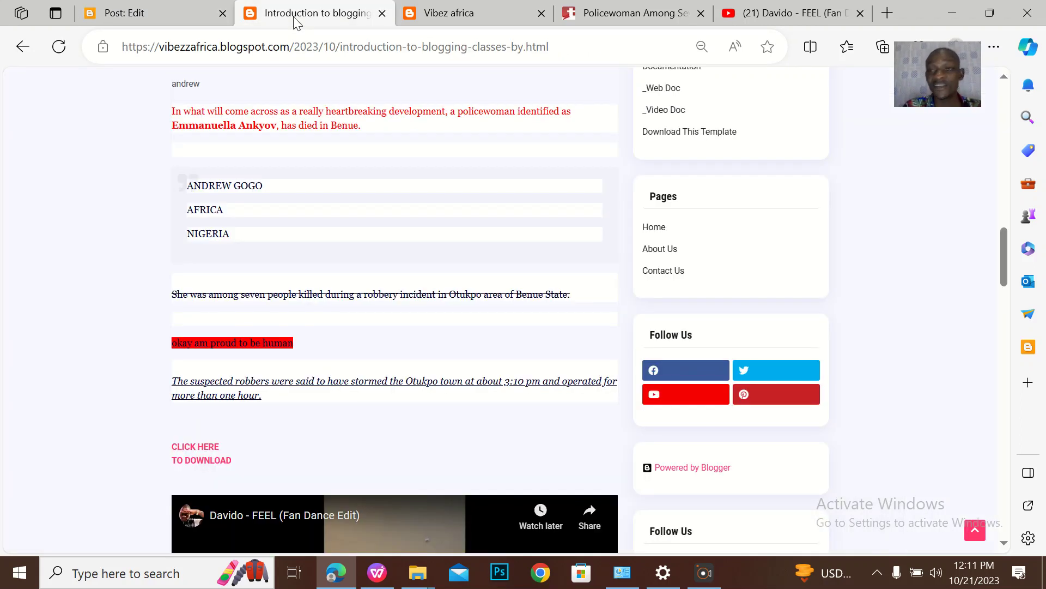
left_click(117, 11)
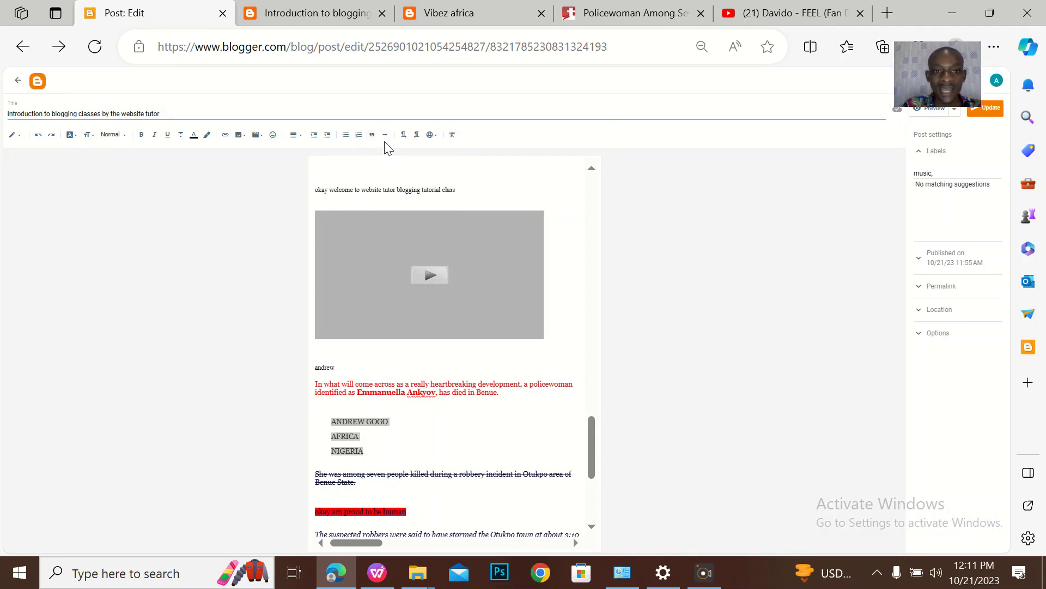
Select the intro through NIGERIA, try the divider and text-direction buttons, ending left-to-right
triple_click(374, 460)
left_click_drag(374, 460, 329, 413)
left_click(393, 475)
left_click_drag(379, 456, 301, 395)
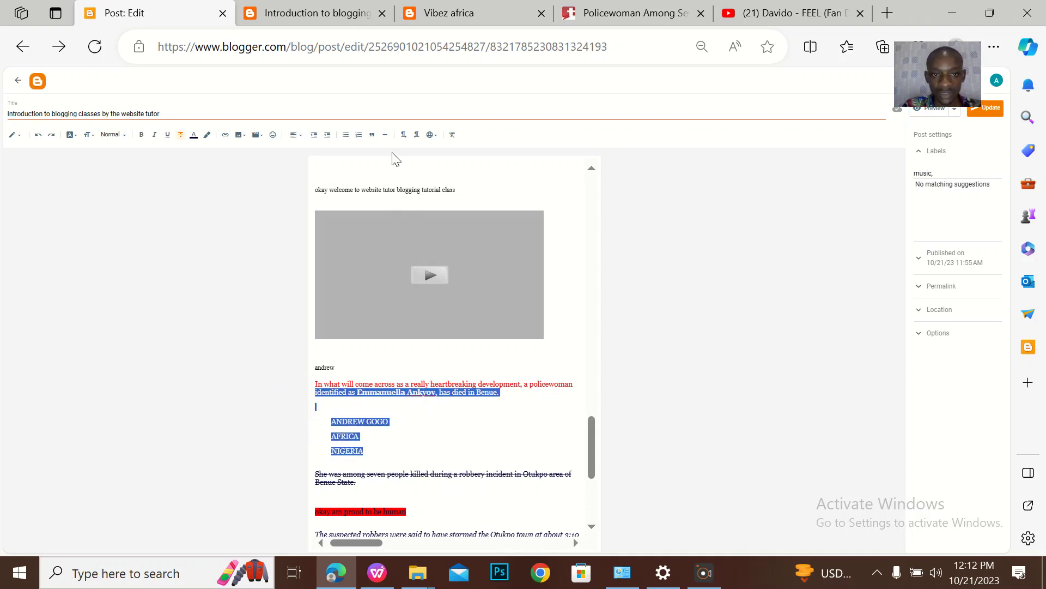
left_click(385, 136)
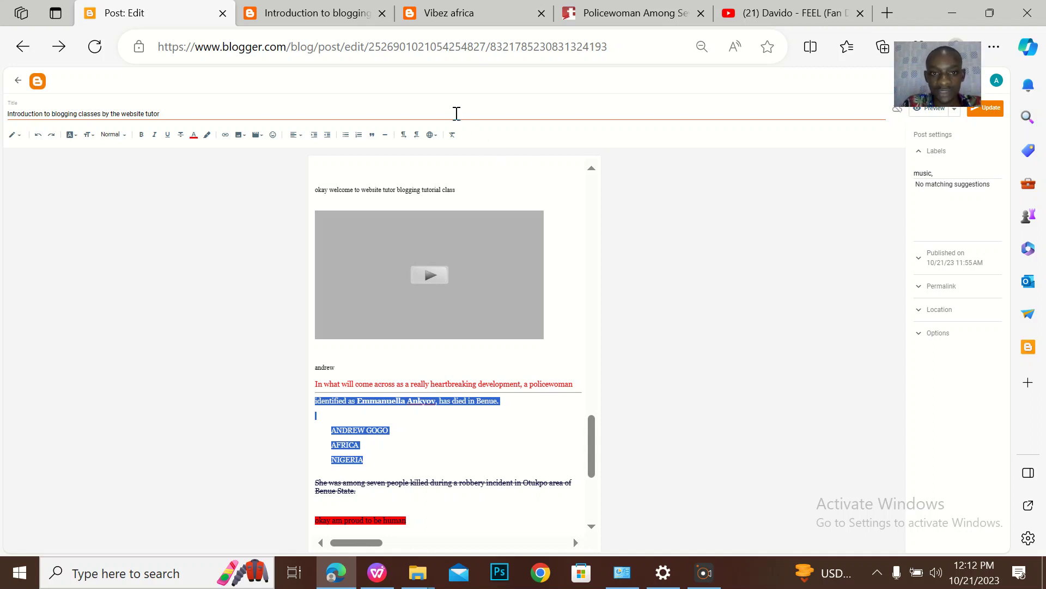
left_click(404, 137)
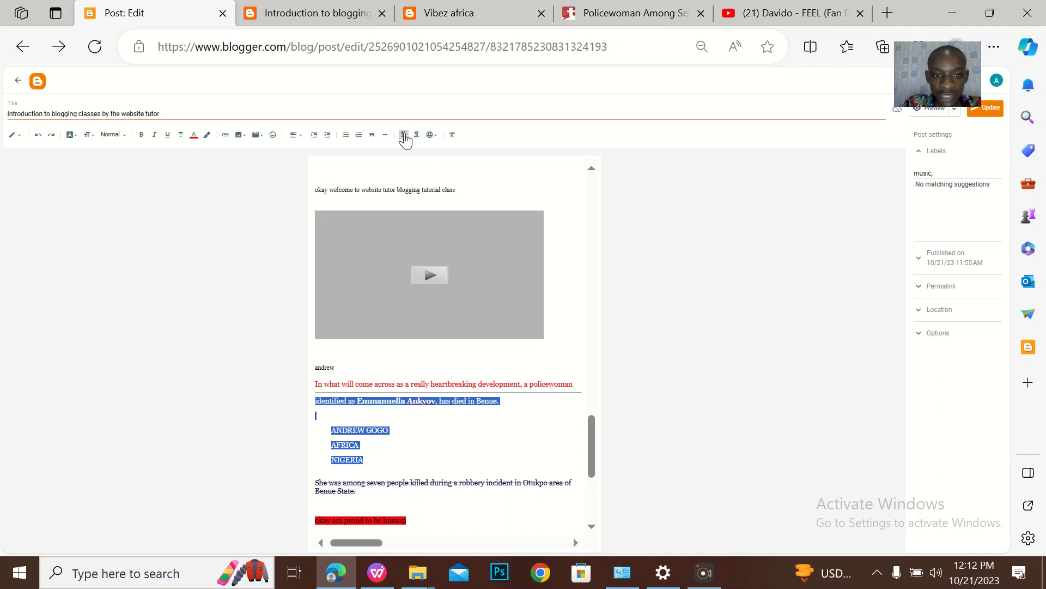
left_click(417, 135)
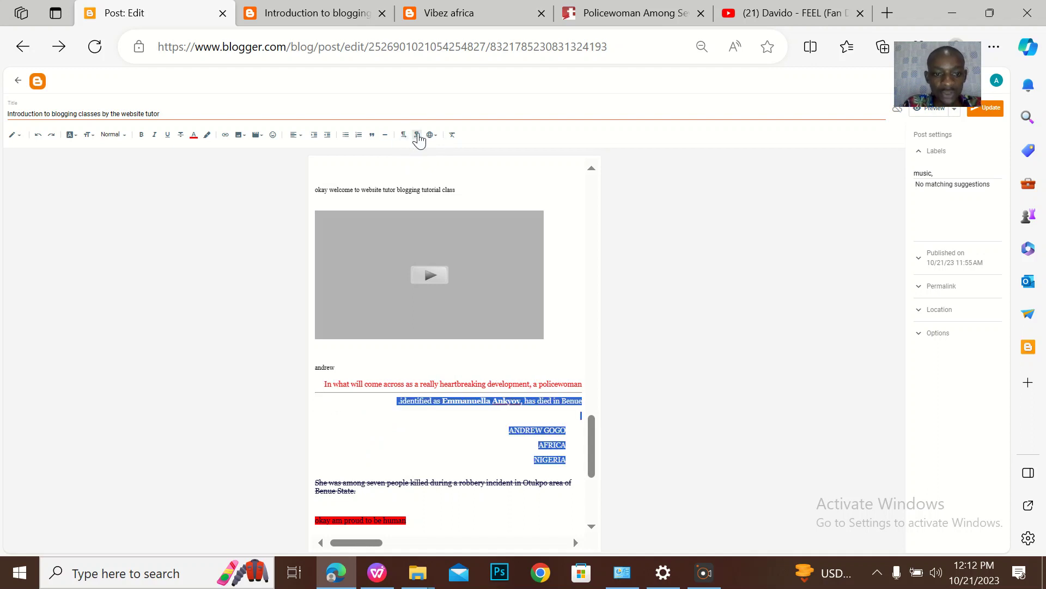
left_click(403, 135)
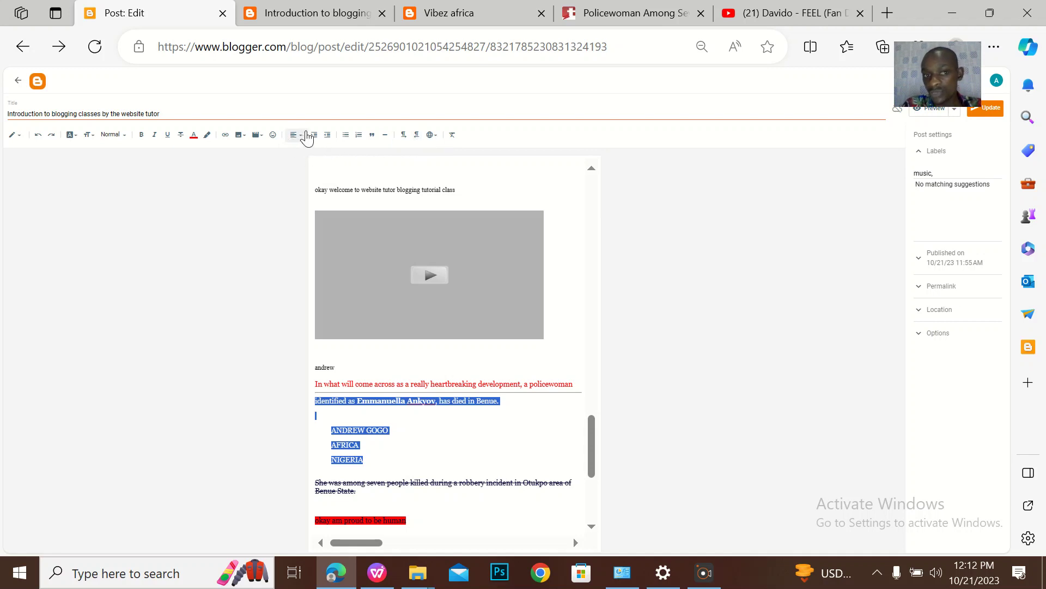
Choose Romanian from the input-tools language list
left_click(431, 141)
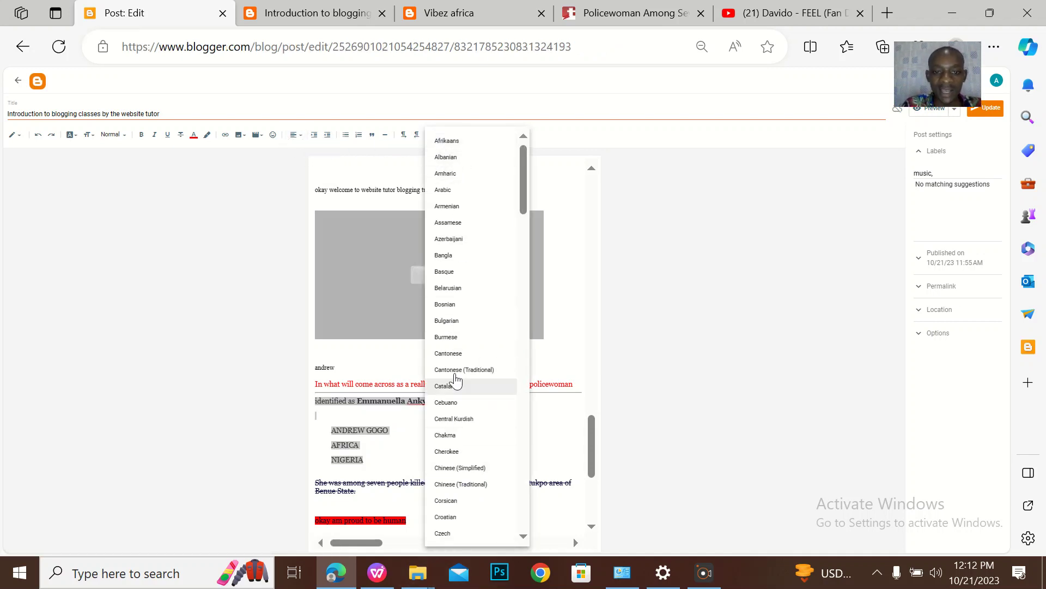
scroll(455, 406, "down", 10)
scroll(456, 393, "down", 10)
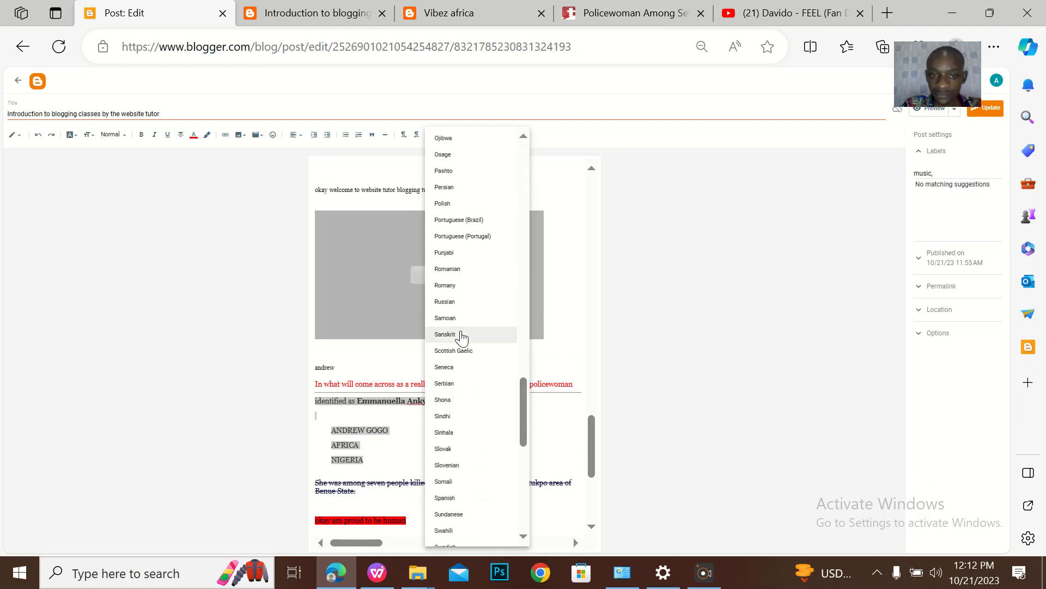
left_click(457, 270)
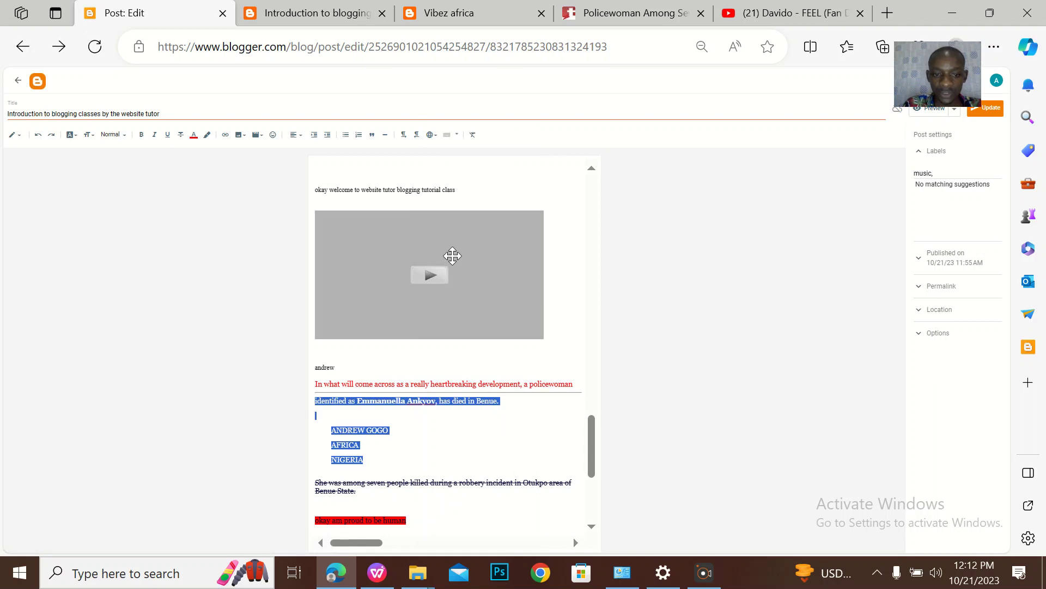
left_click(429, 138)
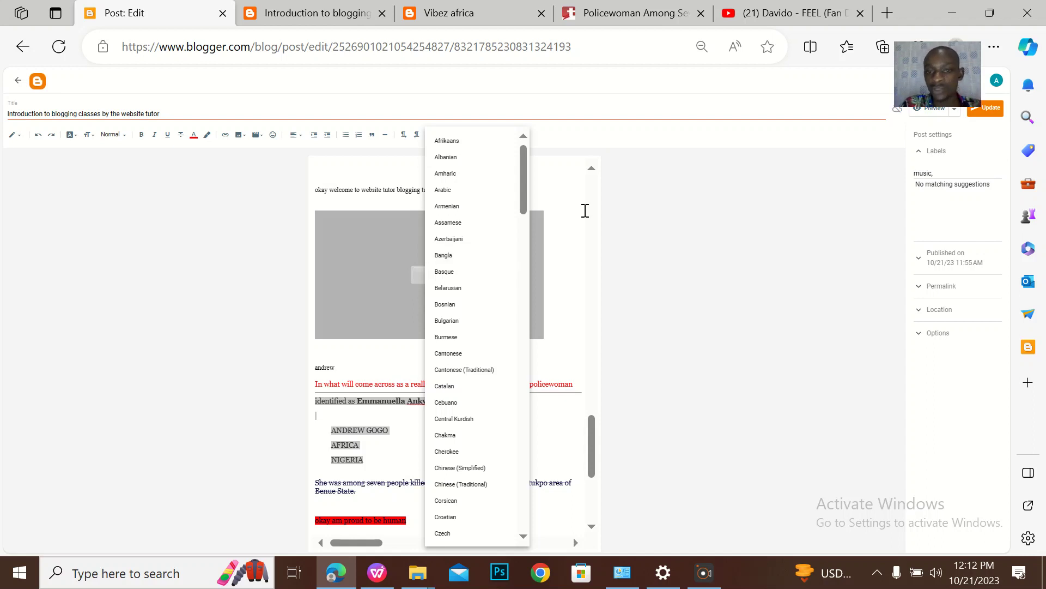
scroll(573, 213, "up", 5)
left_click(296, 267)
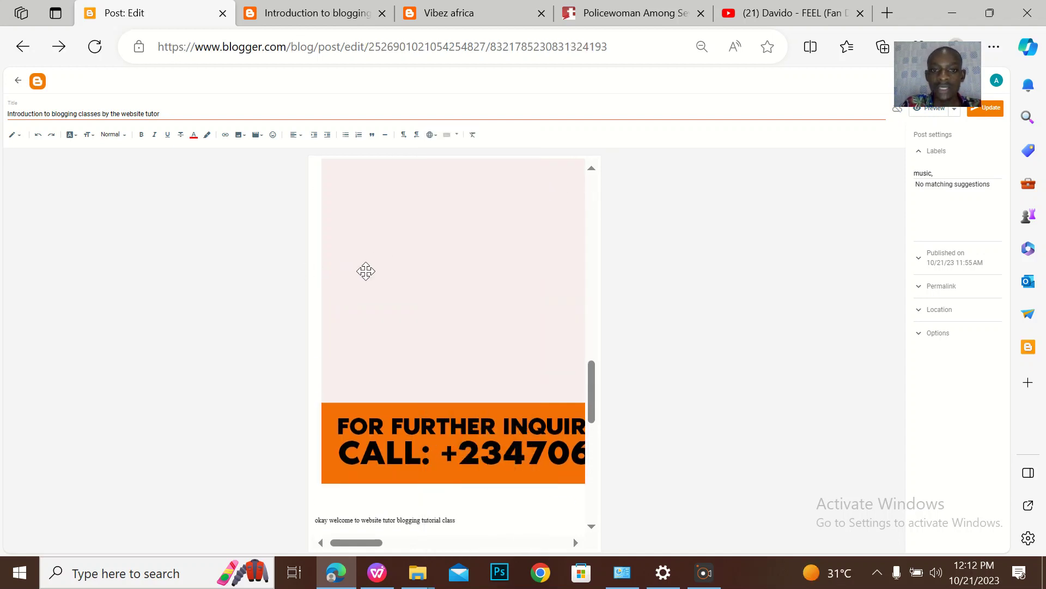
Select the news paragraphs and remove their formatting, then undo the change
scroll(474, 367, "down", 6)
scroll(474, 367, "down", 1)
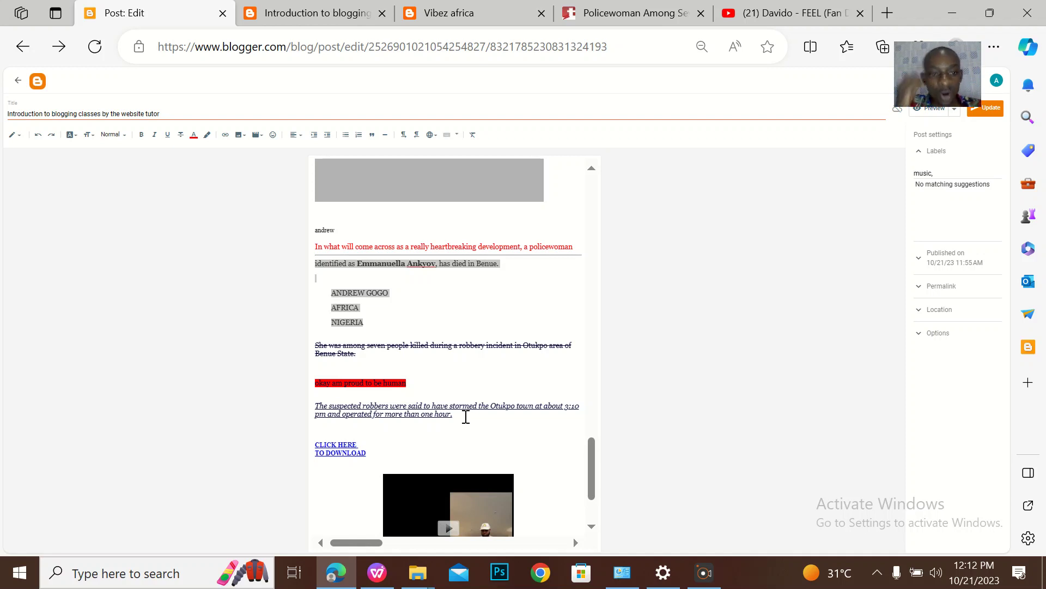
left_click_drag(466, 416, 312, 235)
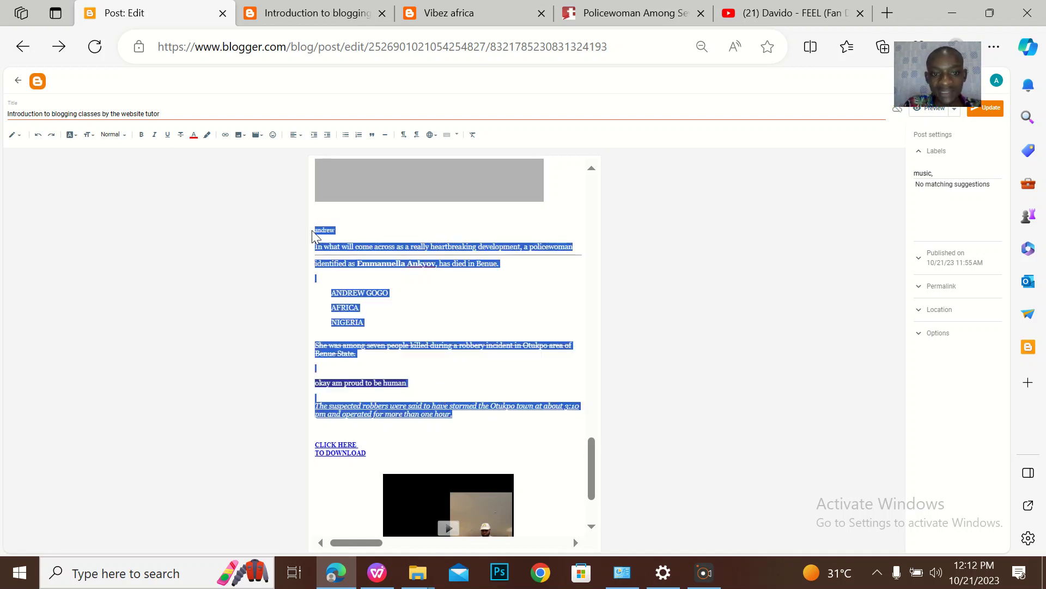
left_click(473, 339)
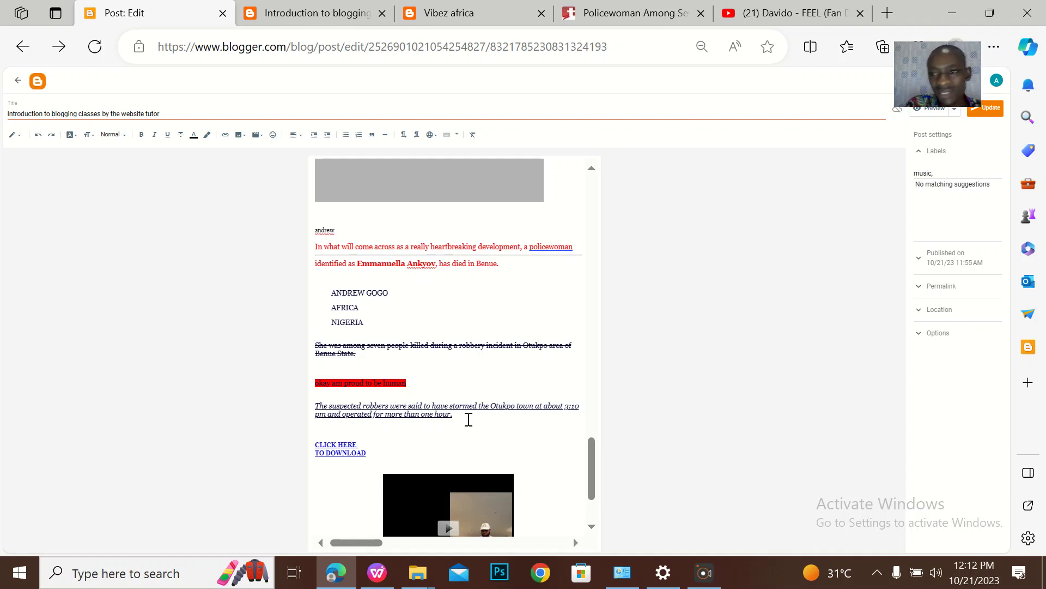
left_click_drag(469, 419, 321, 230)
left_click(472, 135)
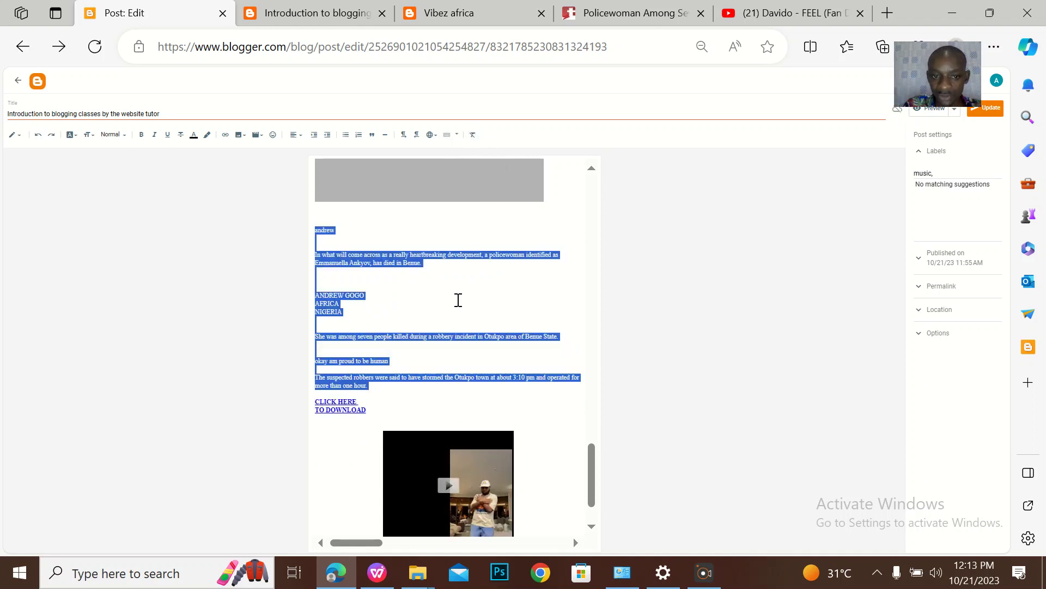
left_click(451, 338)
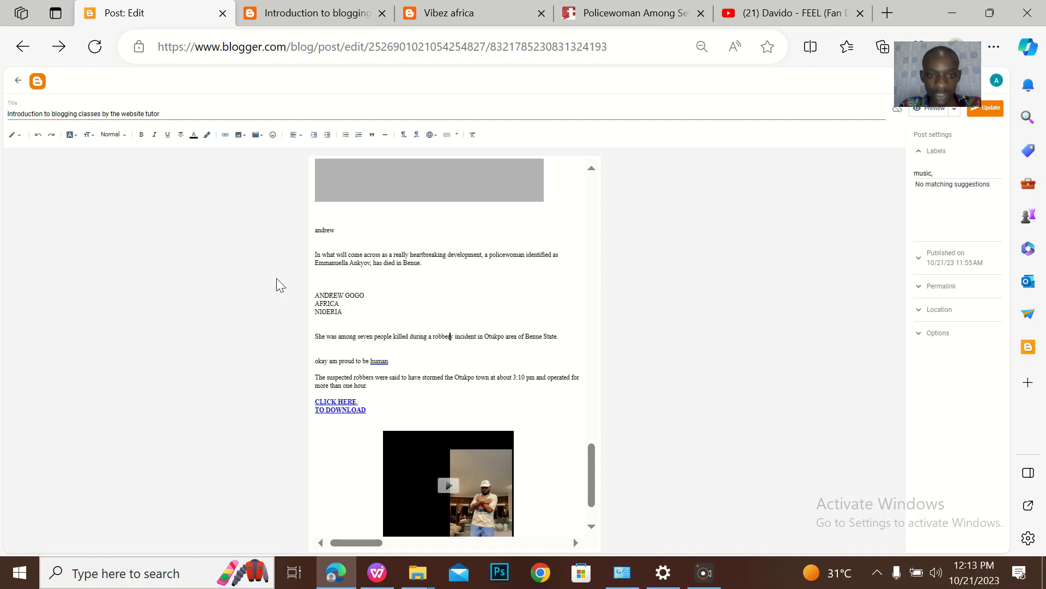
key("ctrl+z")
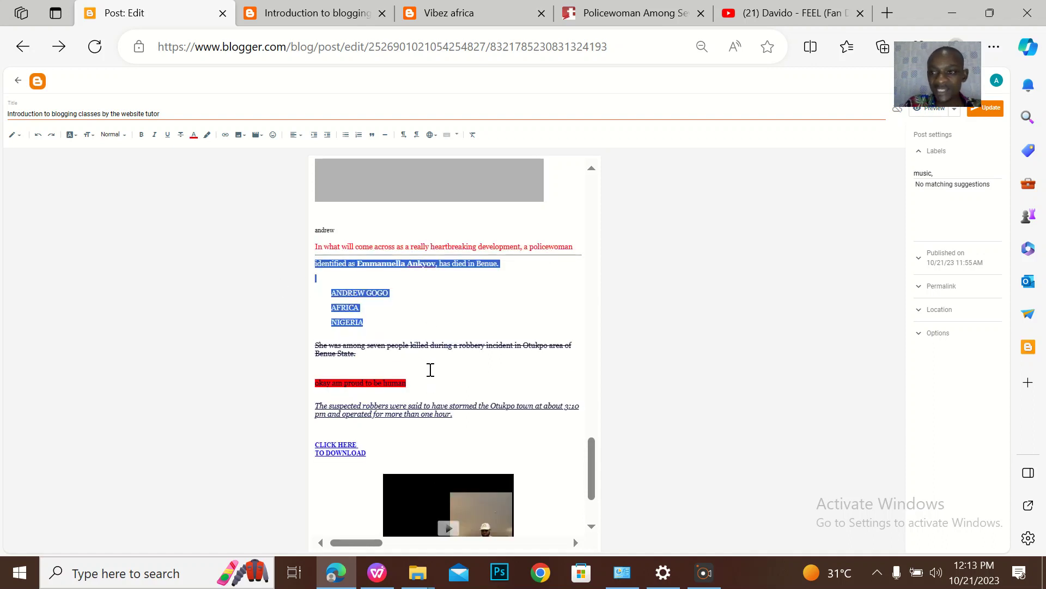
Reselect the news paragraphs and clear all formatting so they become plain text
left_click(464, 414)
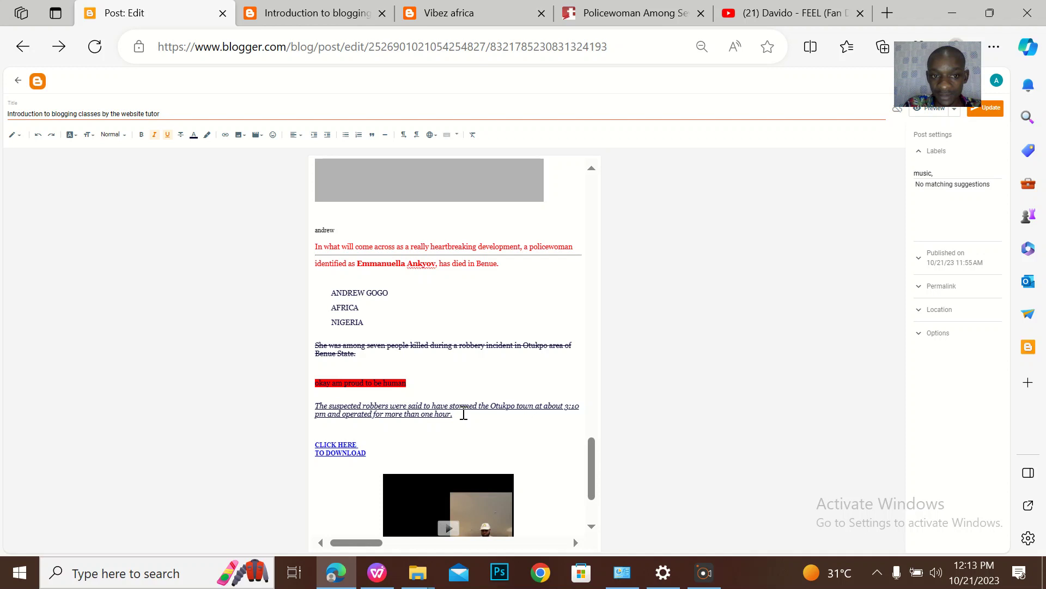
left_click_drag(466, 418, 309, 247)
left_click(473, 135)
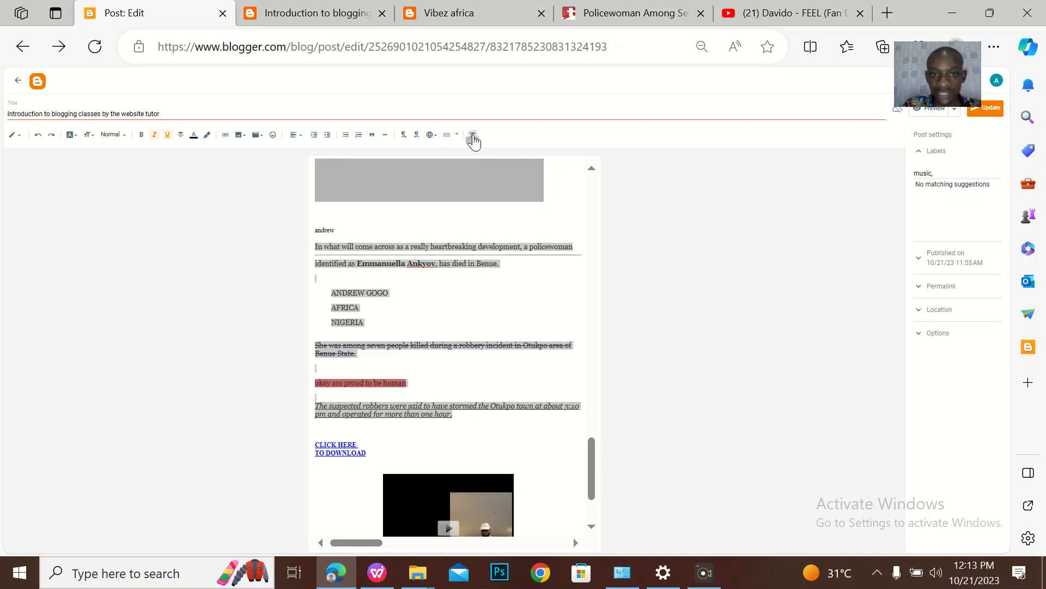
left_click(462, 299)
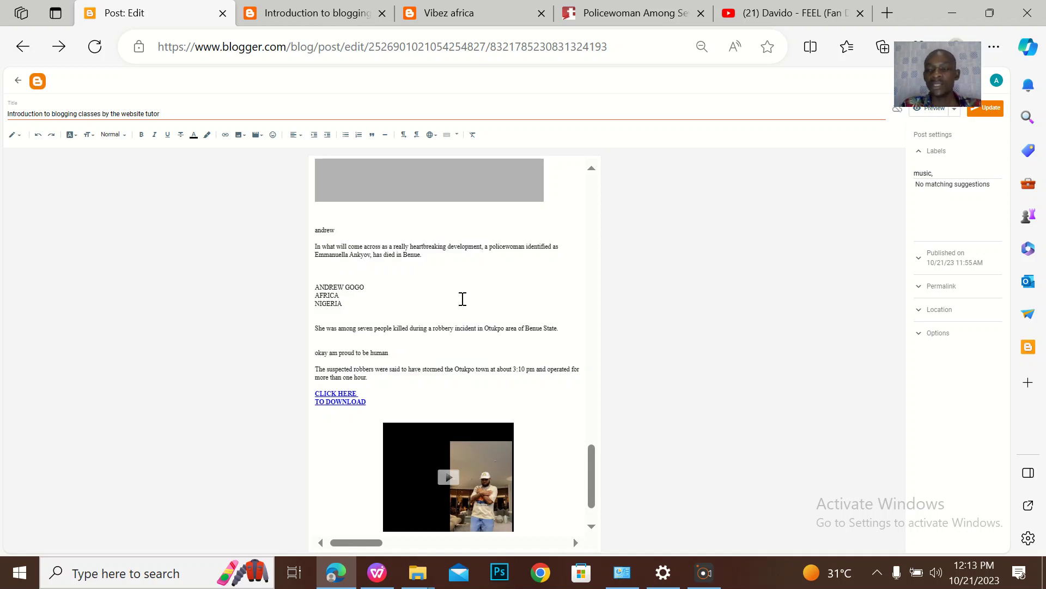
Select and delete all post body content, then erase the post title
key("ctrl+a")
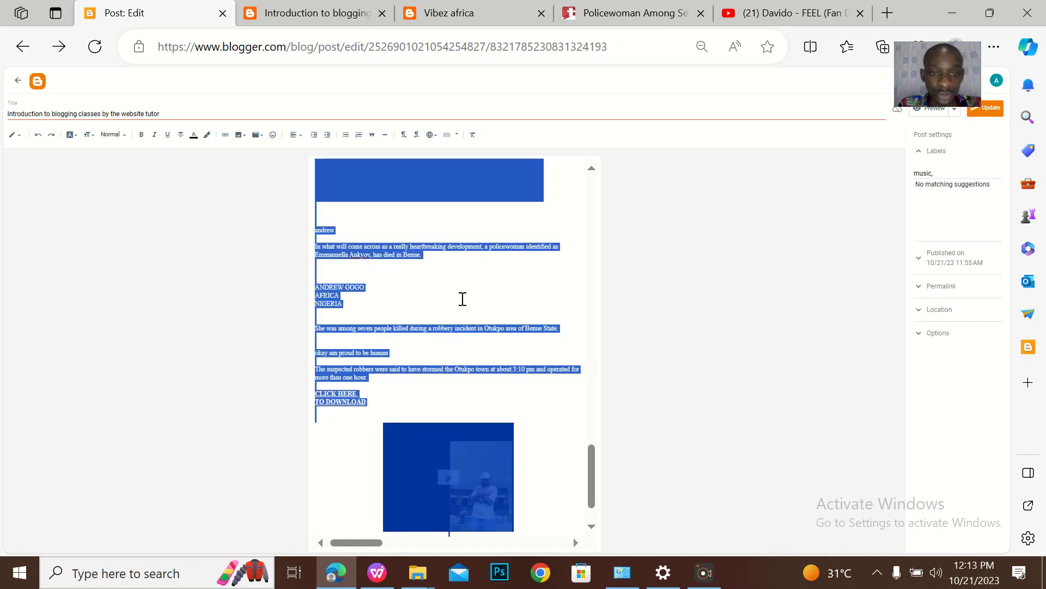
key("BackSpace")
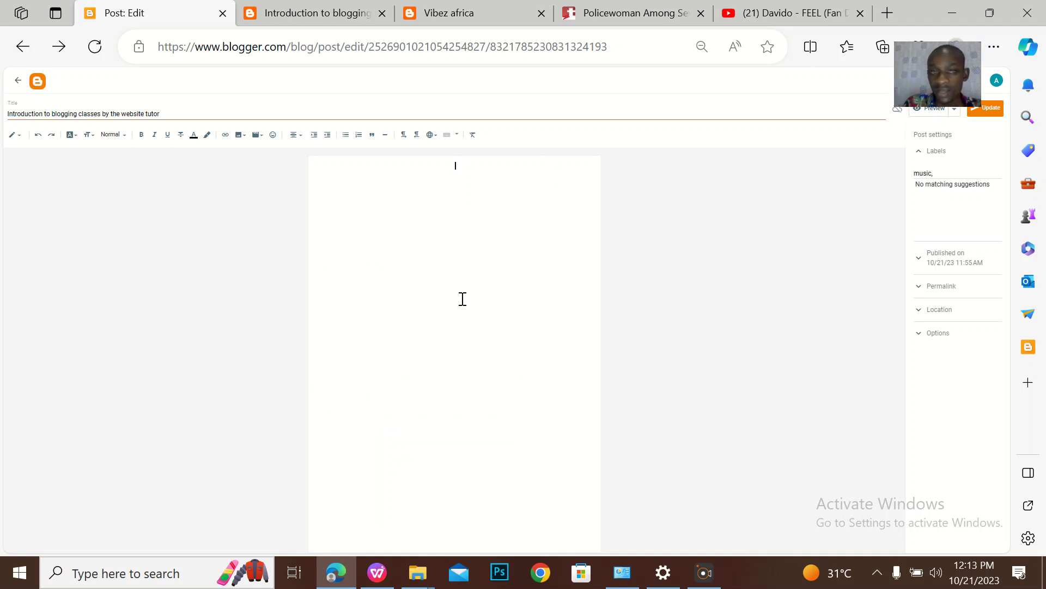
left_click(168, 112)
key("ctrl+a")
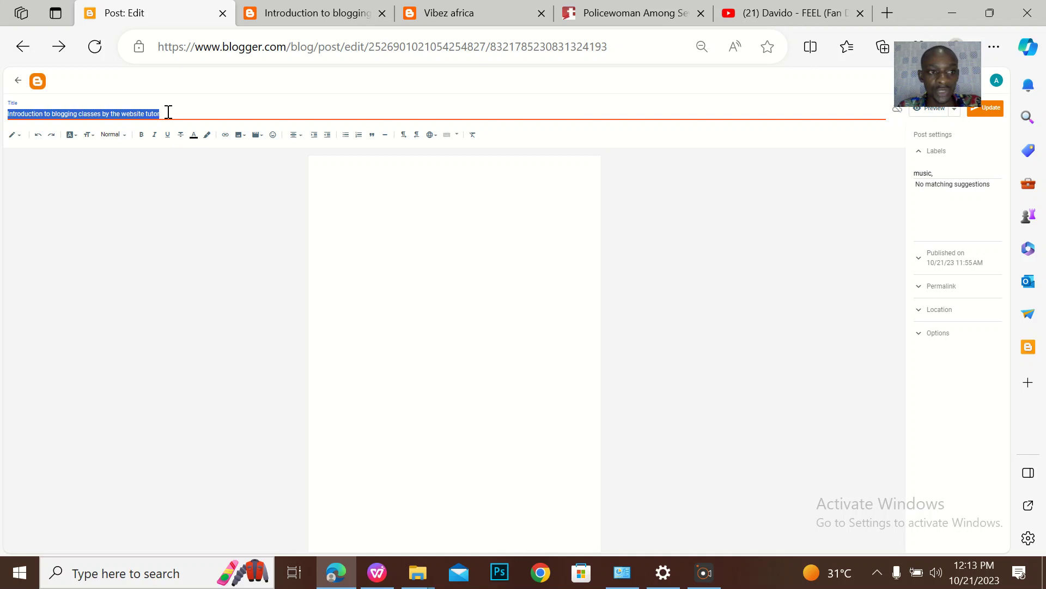
key("BackSpace")
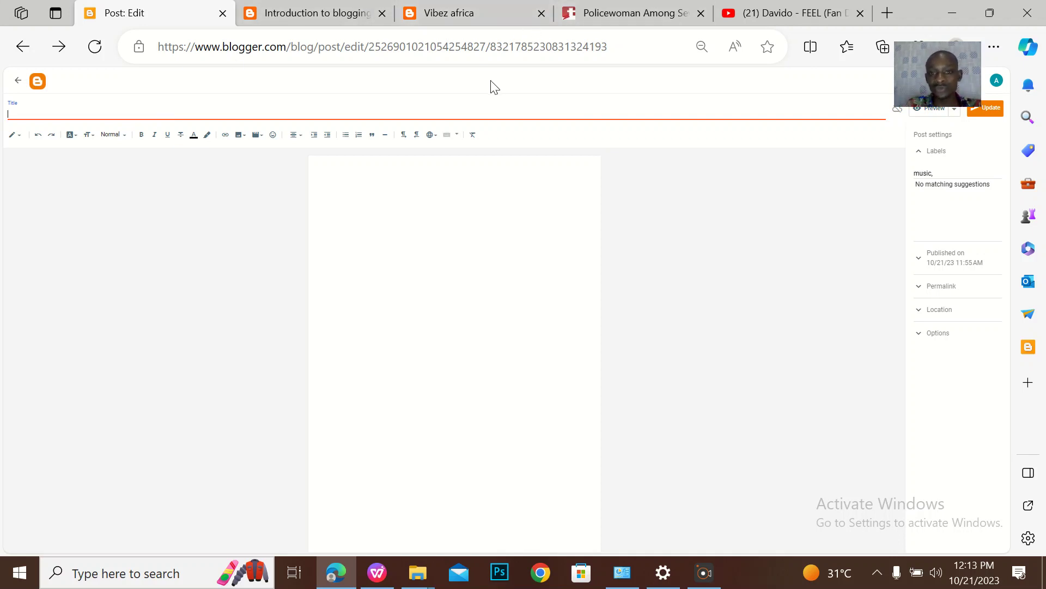
On the tori.ng tab, select the article from 'The suspected robbers...' down into the Facebook embeds
left_click(602, 7)
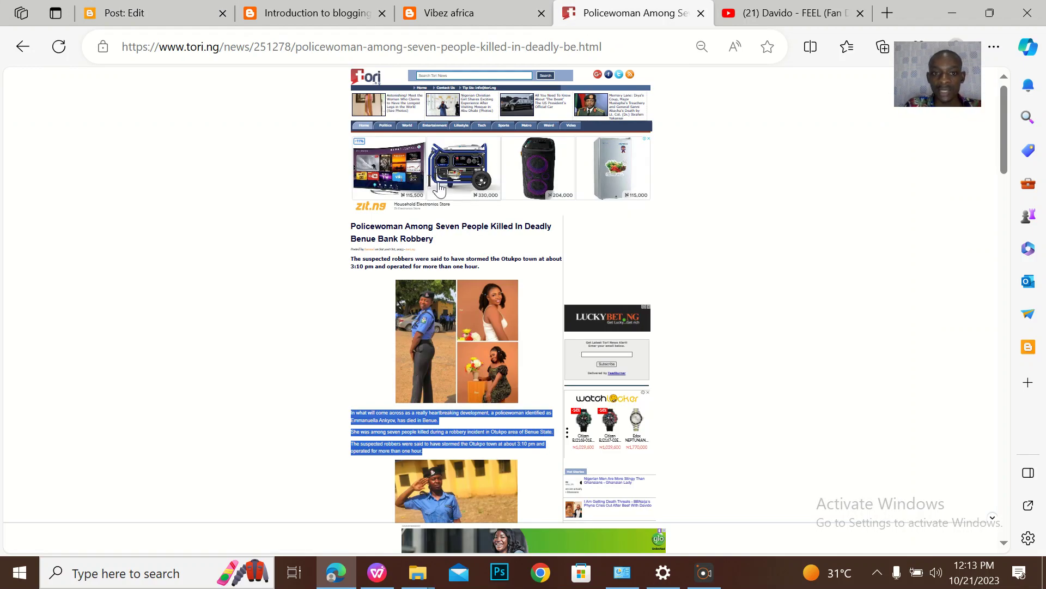
left_click_drag(351, 260, 432, 541)
scroll(490, 502, "down", 6)
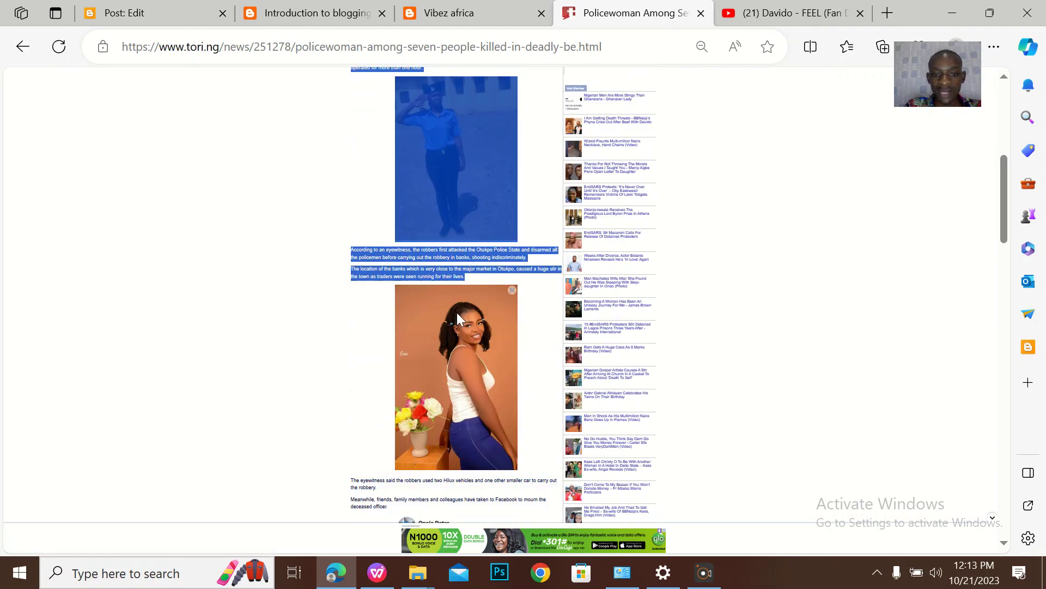
left_click_drag(481, 449, 488, 387)
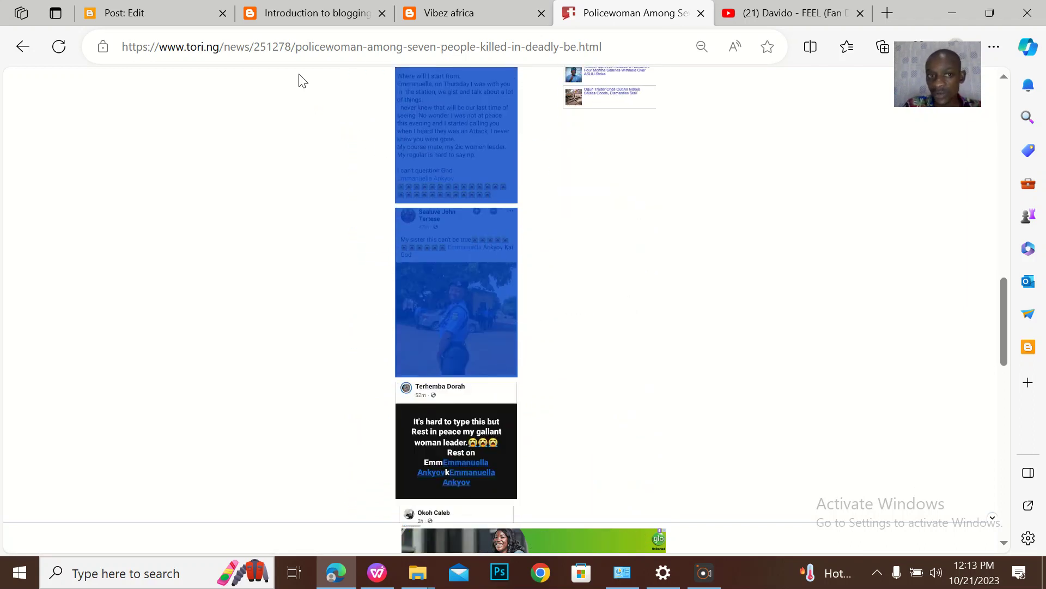
Paste the Tori News article with its photos and eyewitness paragraphs into the empty post body
left_click(191, 16)
left_click(410, 270)
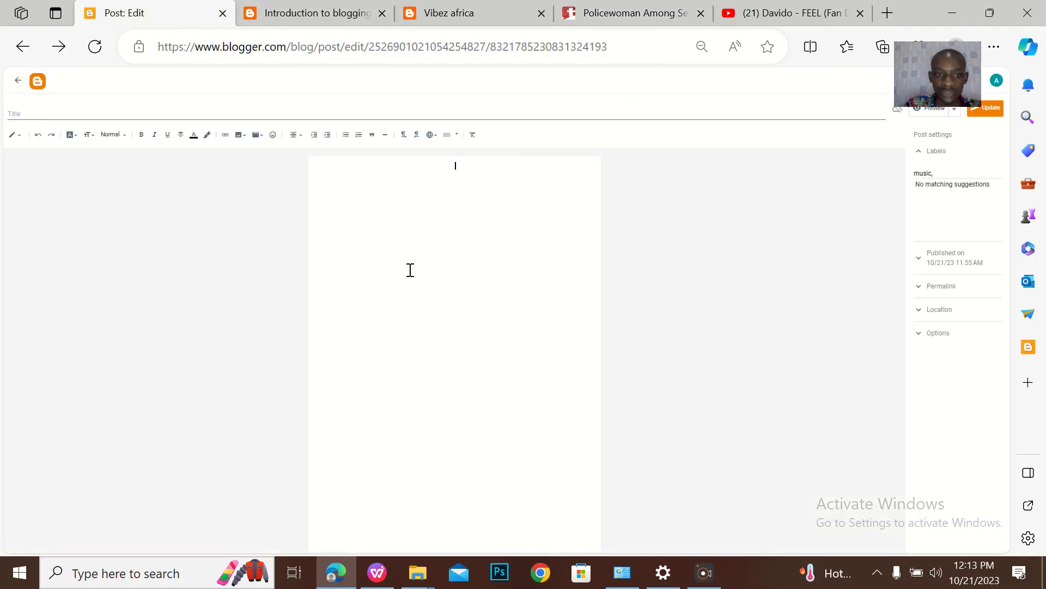
key("ctrl+v")
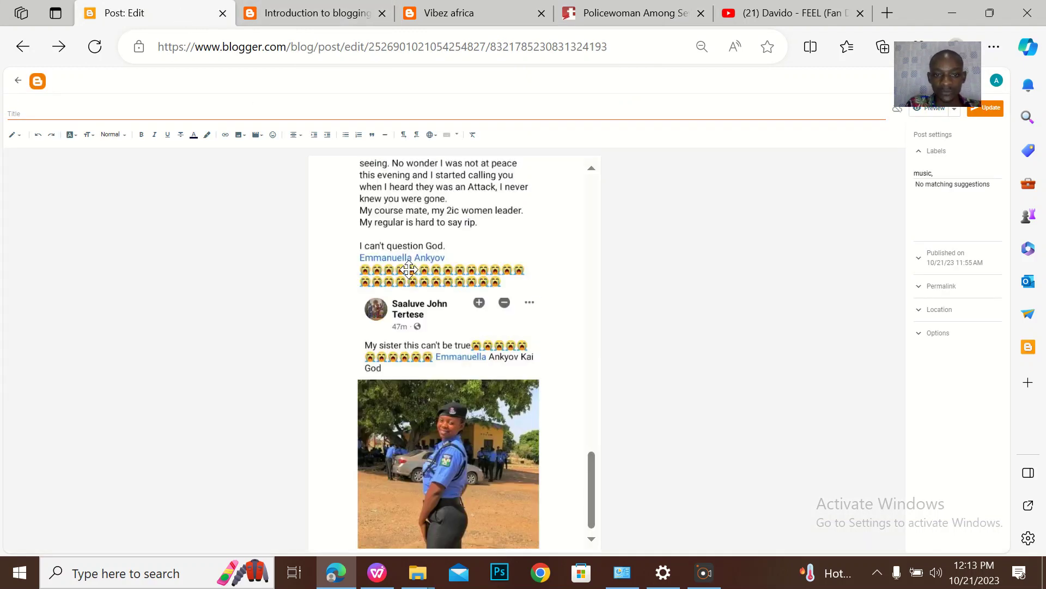
key("ctrl+a")
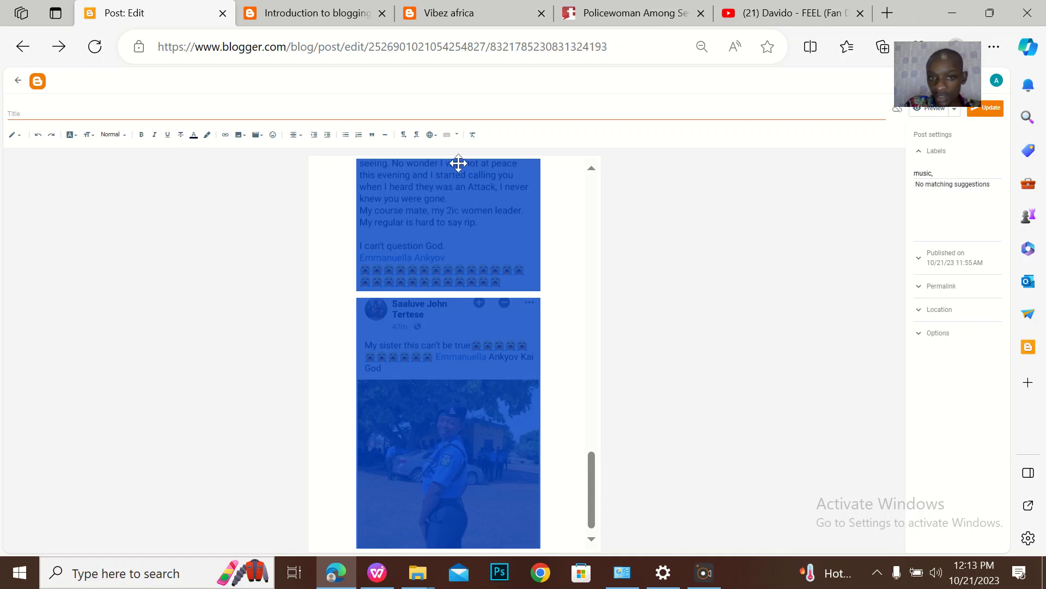
left_click(554, 243)
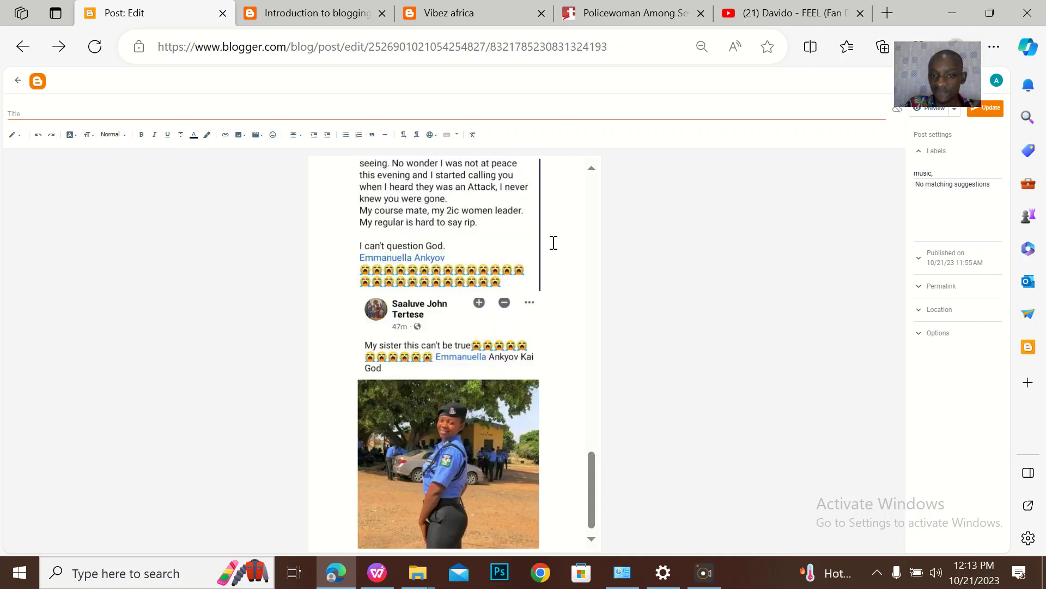
scroll(554, 242, "up", 15)
scroll(553, 242, "down", 4)
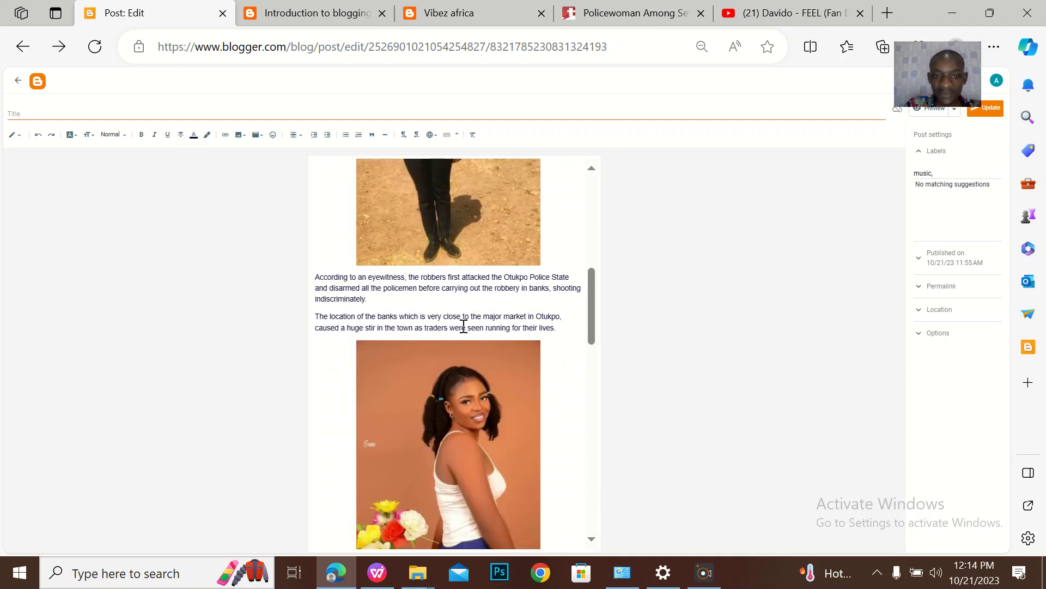
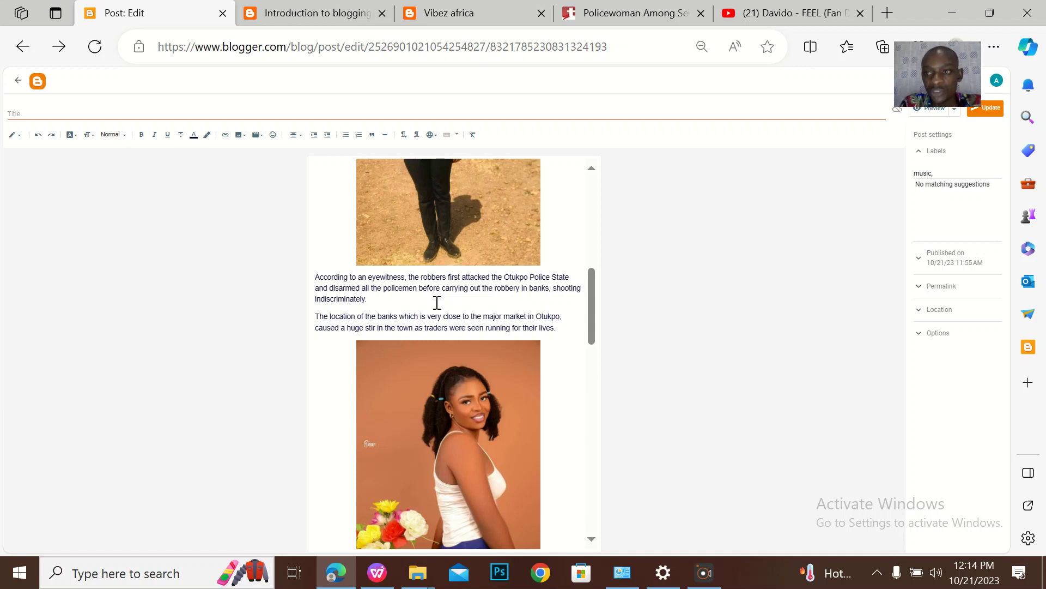
Select the whole post body and clear all its formatting
left_click(438, 303)
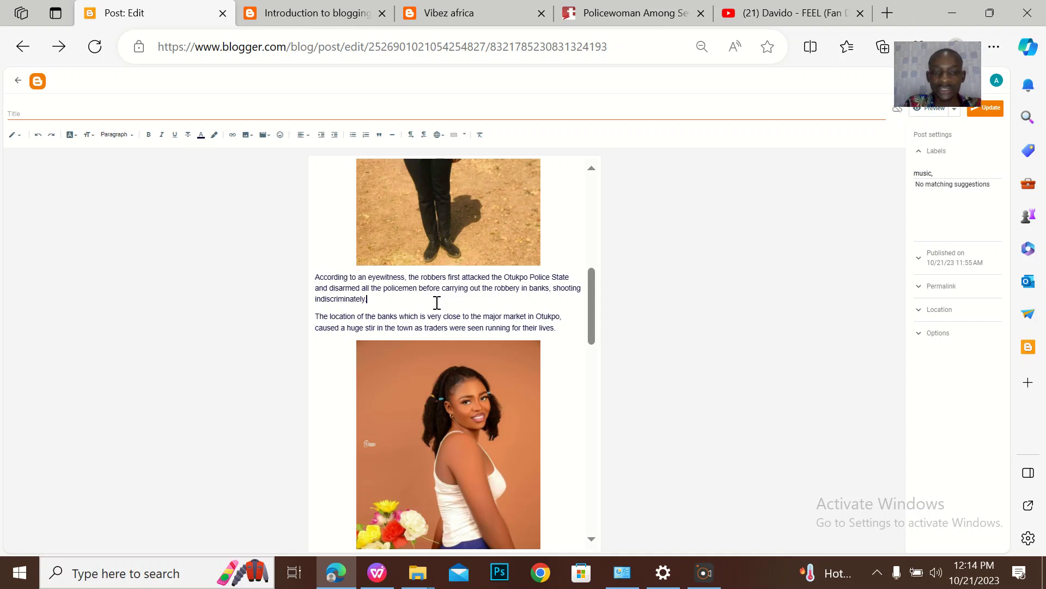
key("ctrl+a")
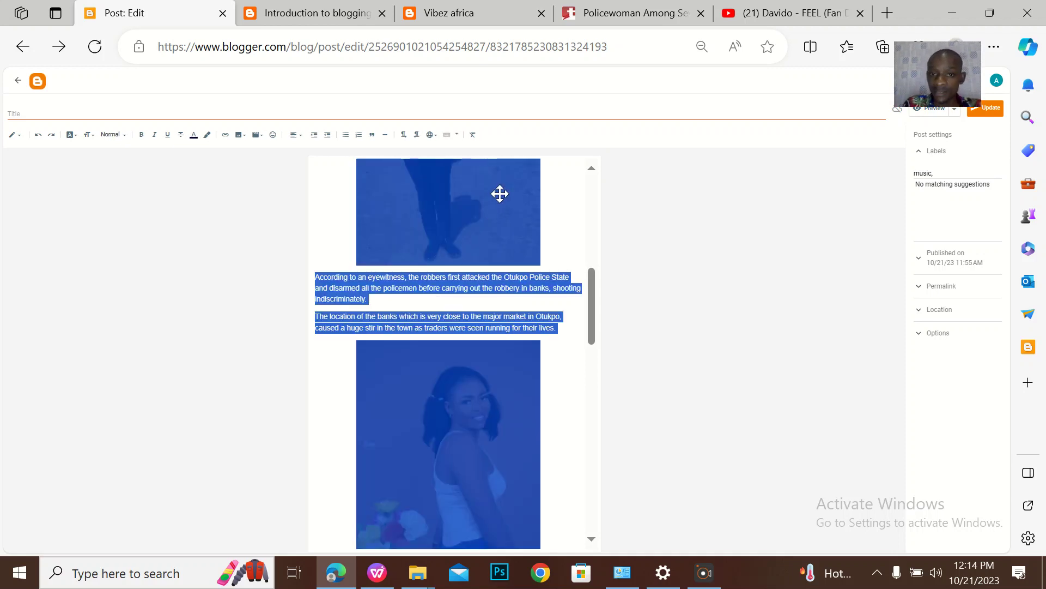
left_click(472, 136)
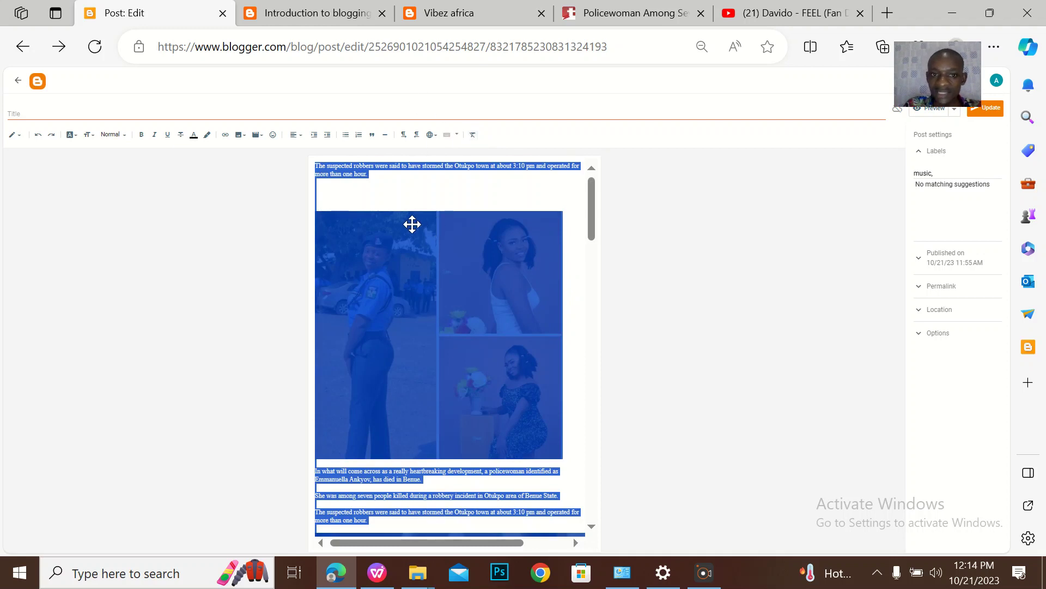
left_click(398, 198)
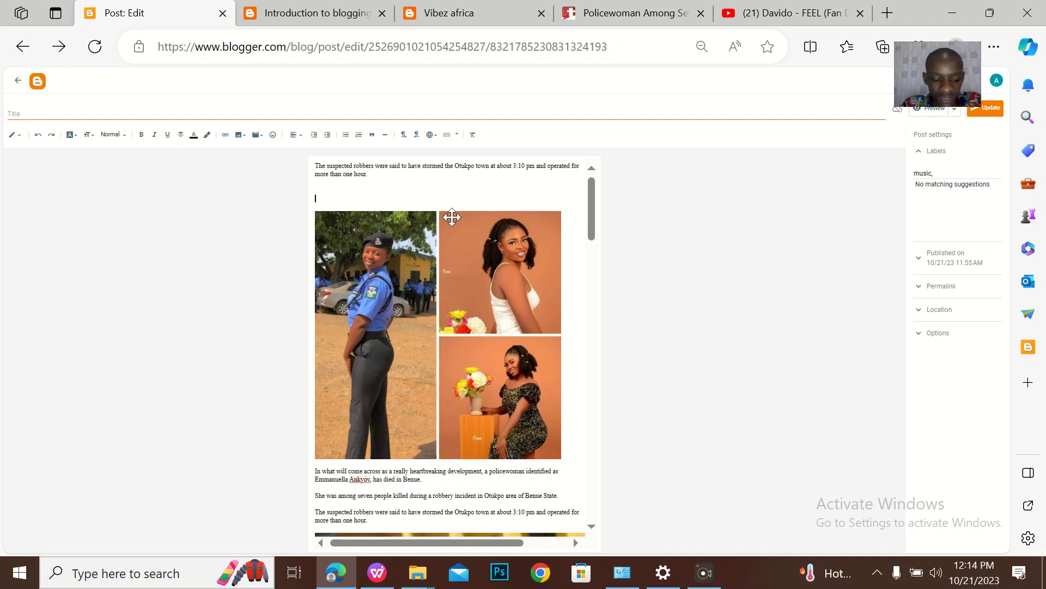
key("ctrl+z")
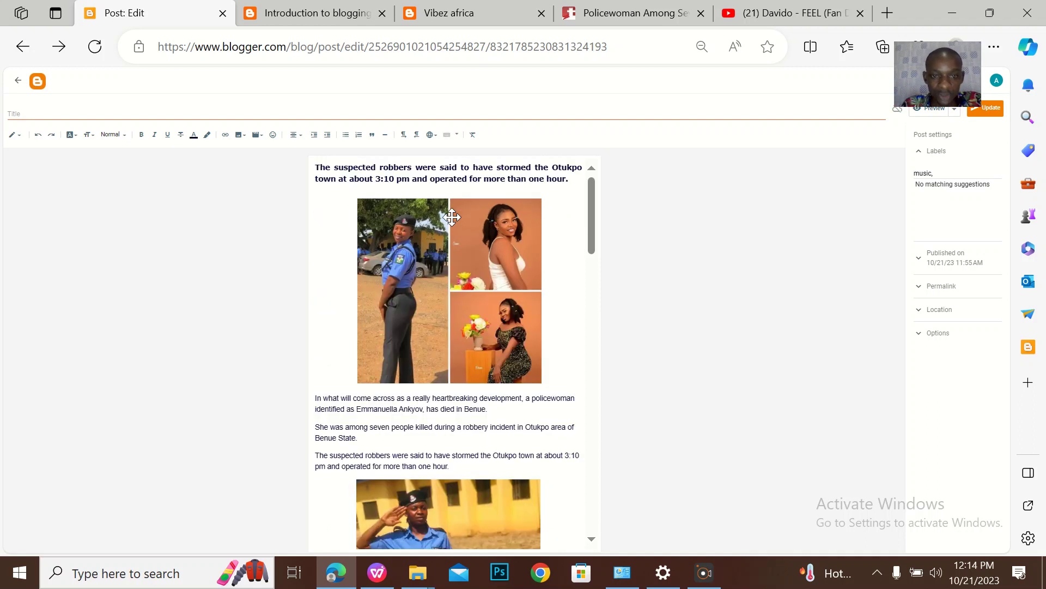
left_click(462, 426)
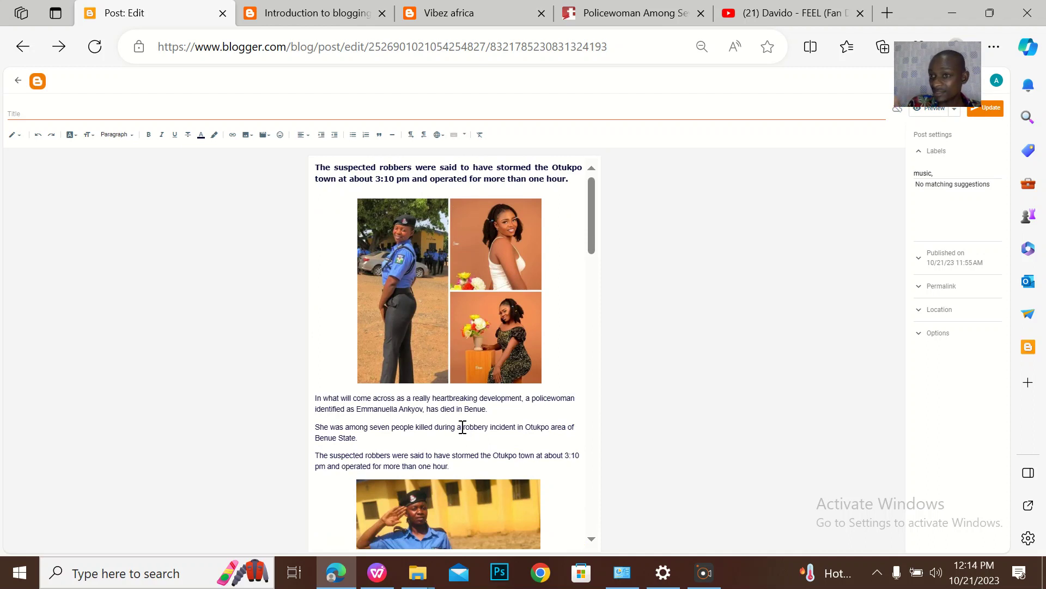
key("ctrl+a")
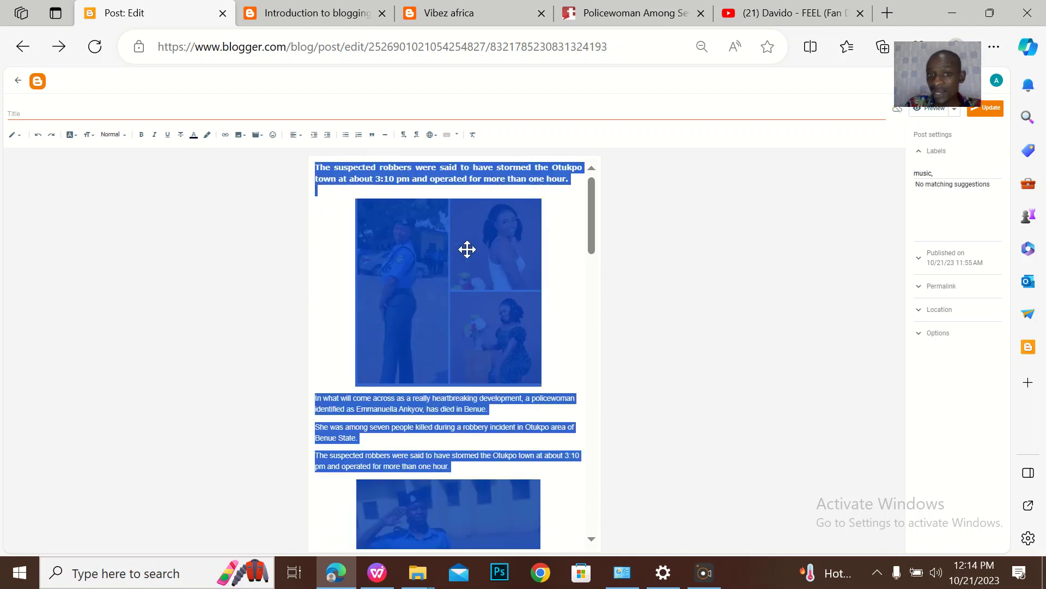
left_click(474, 135)
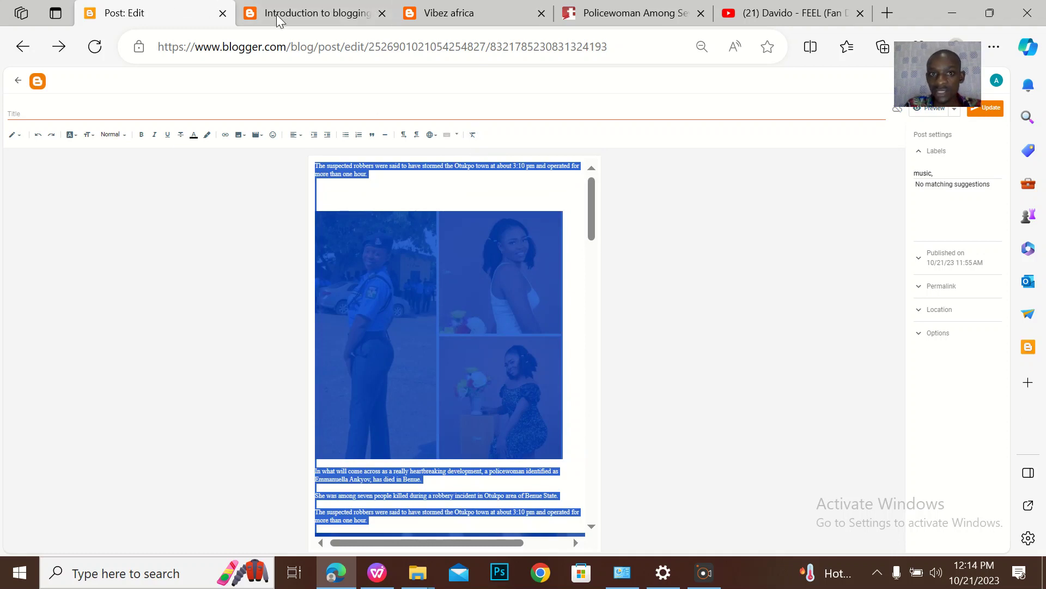
Select the headline on the source article page
left_click(527, 14)
left_click(681, 8)
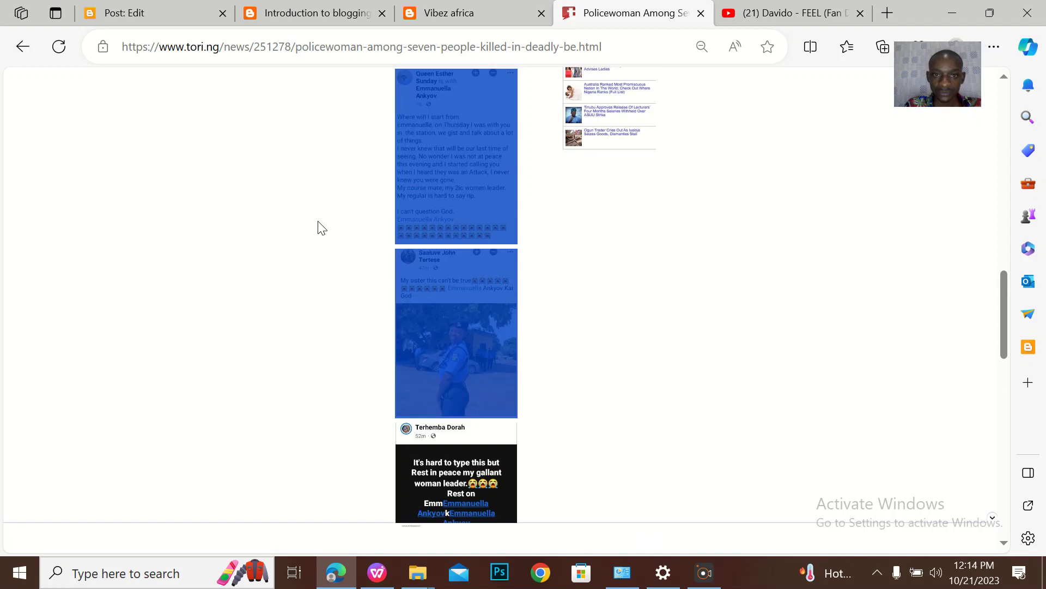
scroll(320, 227, "up", 15)
left_click(454, 246)
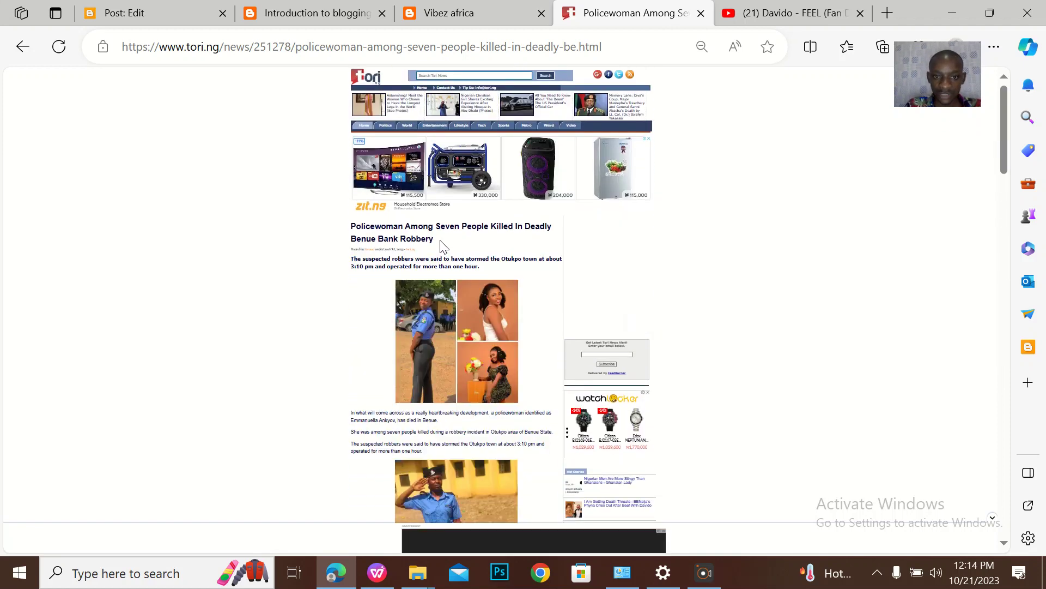
left_click_drag(435, 239, 354, 230)
key("ctrl+c")
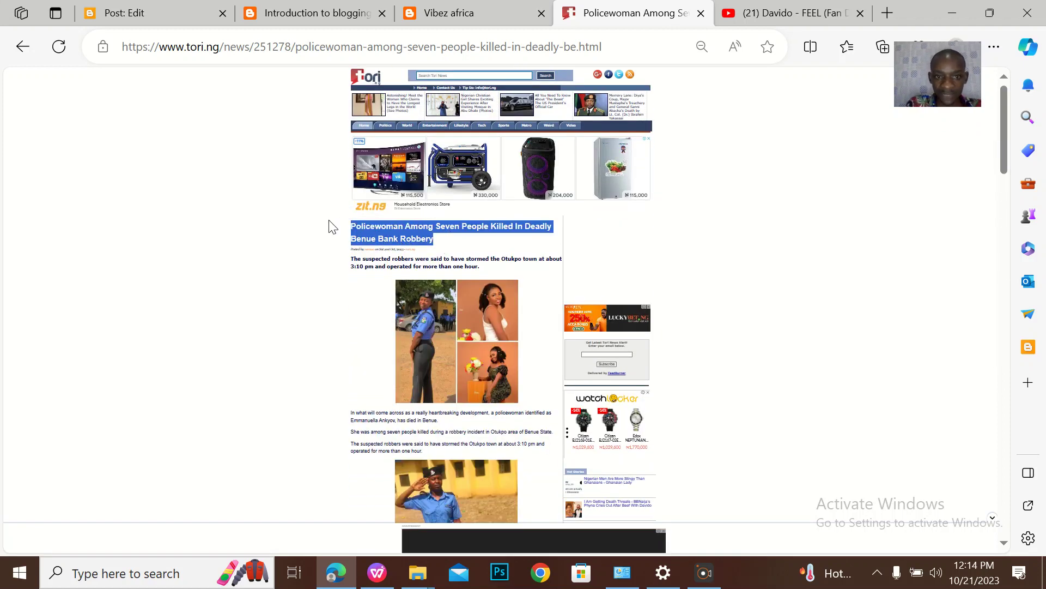
Paste the headline as the post title, update the post and view the live blog
left_click(185, 10)
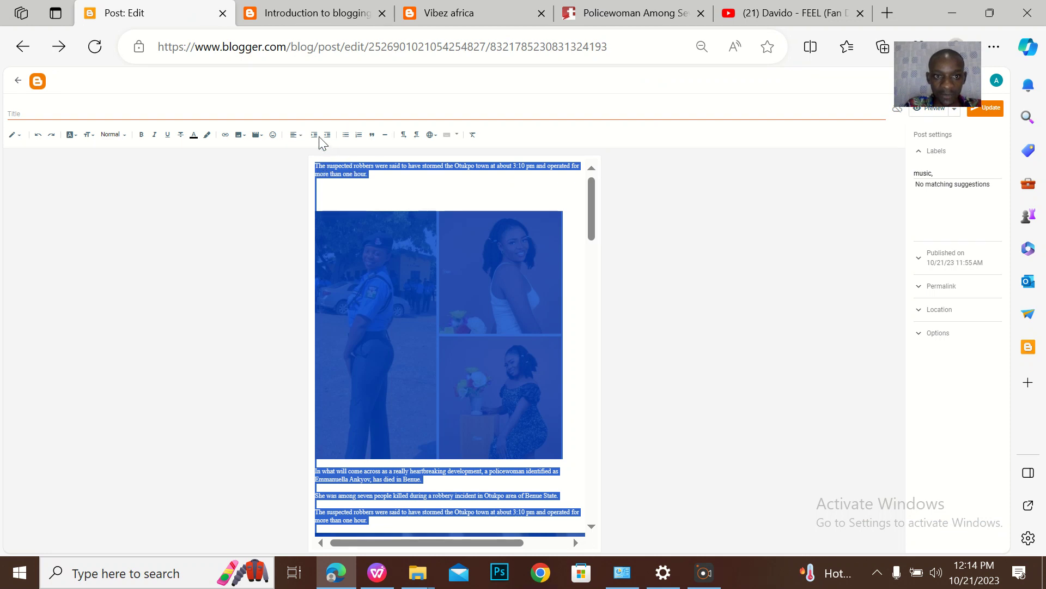
left_click(300, 117)
key("ctrl+v")
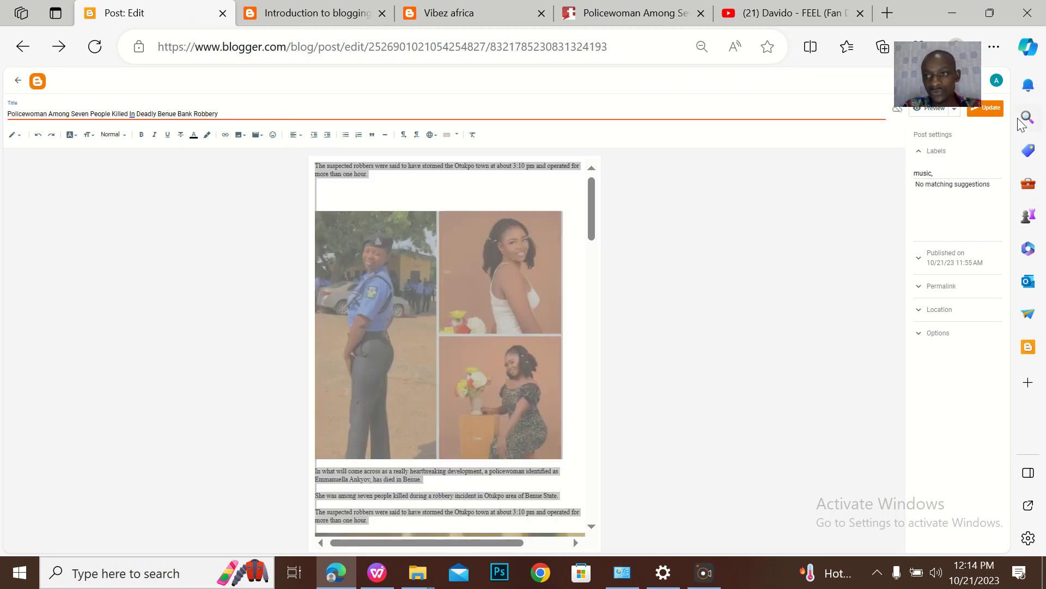
left_click(999, 111)
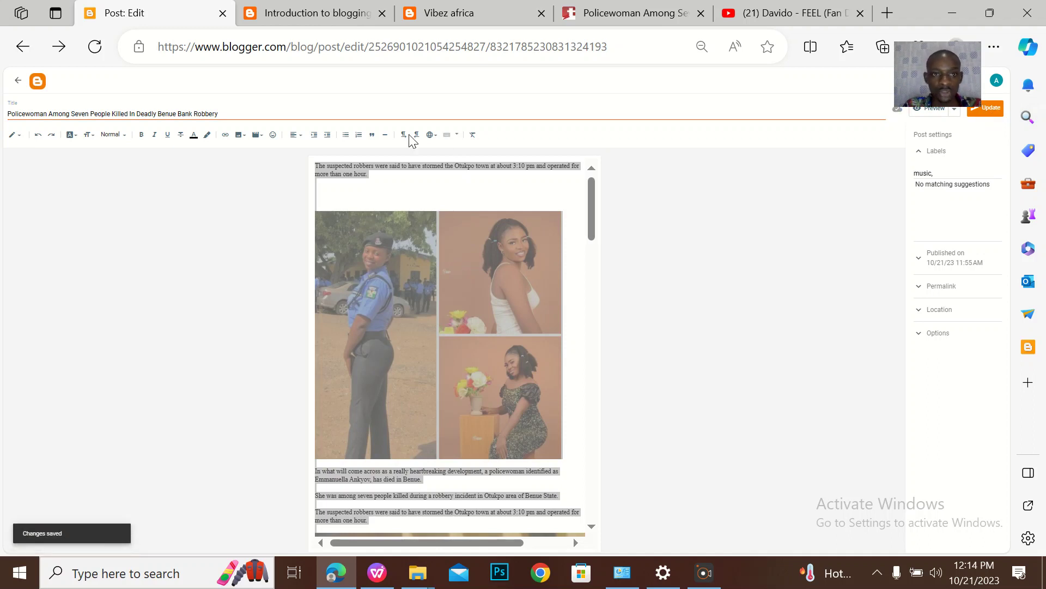
left_click(338, 13)
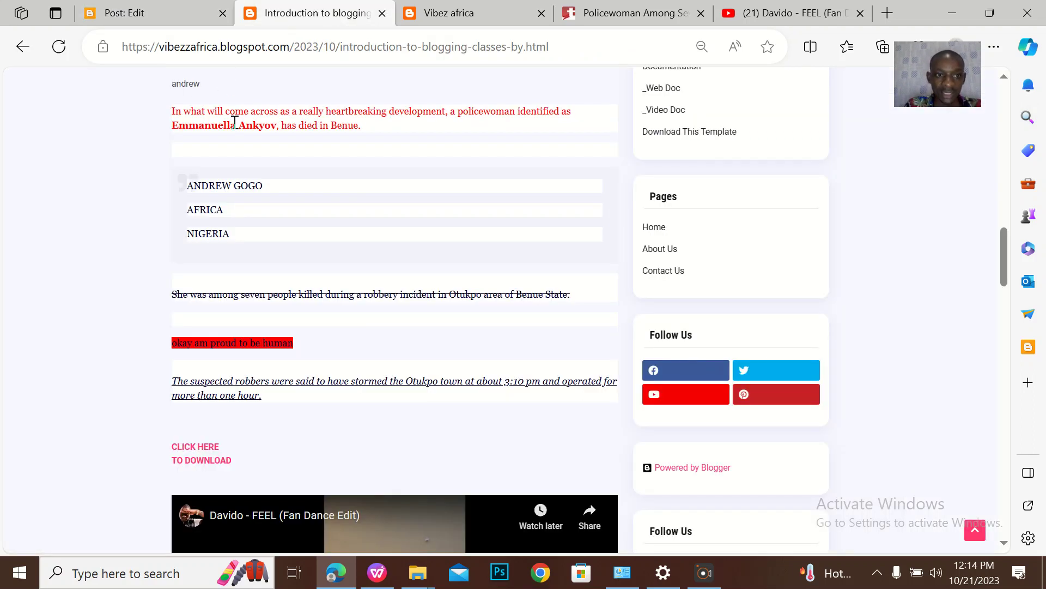
Reload the zoomed-out live post, scroll through the article, then return to the Posts list
scroll(234, 122, "up", 5)
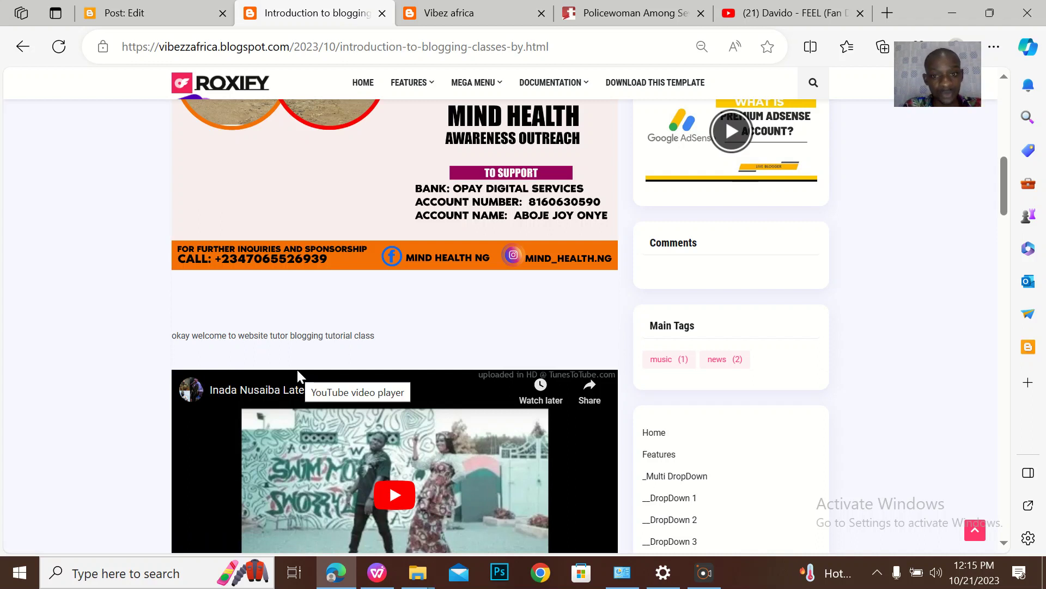
key("ctrl+minus")
key("ctrl+minus")
key("ctrl+minus")
key("ctrl+minus")
key("ctrl+minus")
key("ctrl+minus")
left_click(62, 50)
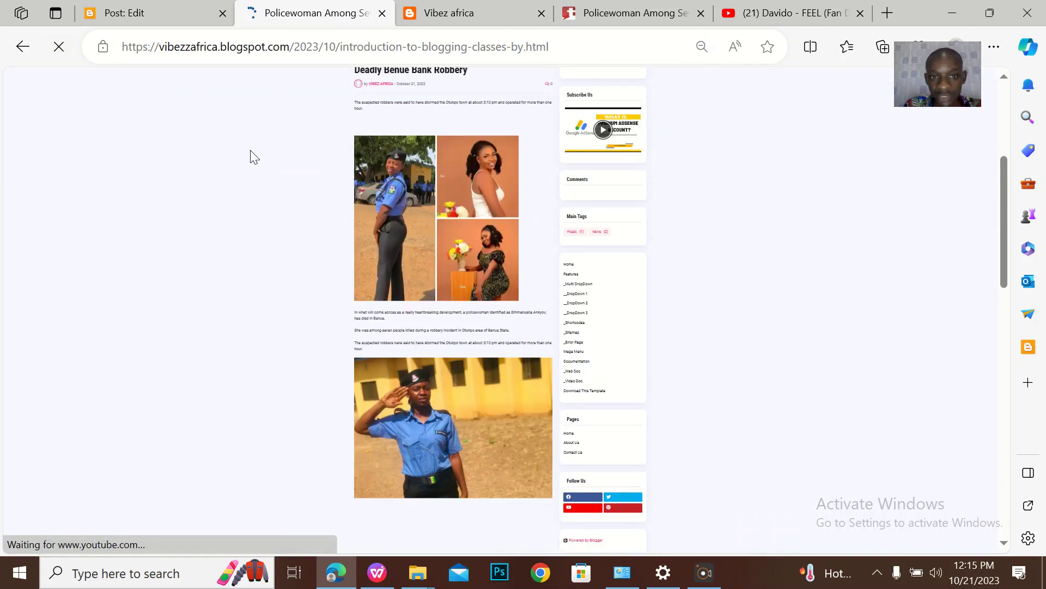
scroll(405, 313, "down", 15)
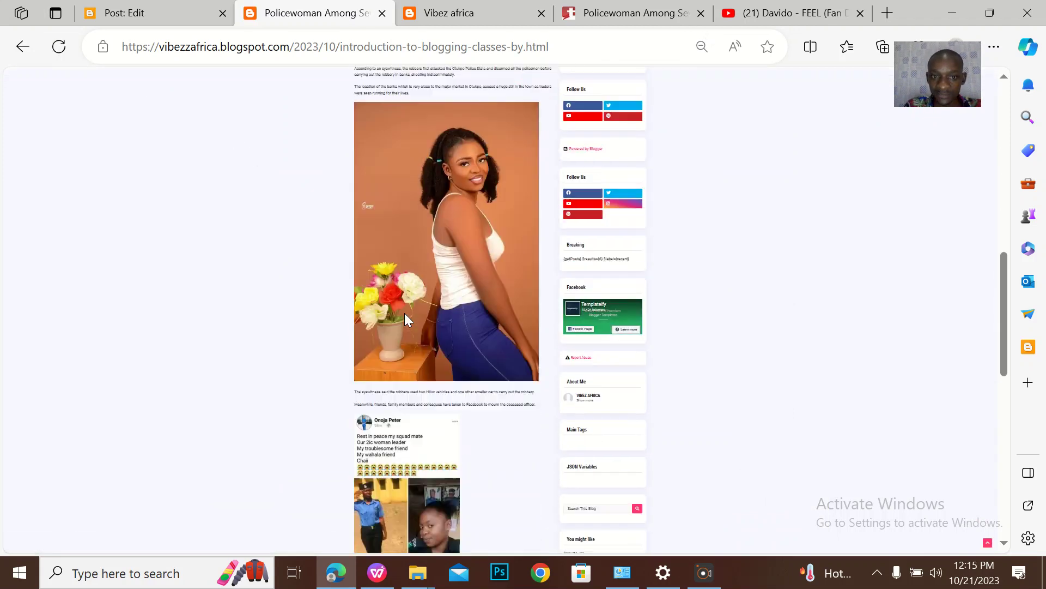
scroll(405, 316, "up", 15)
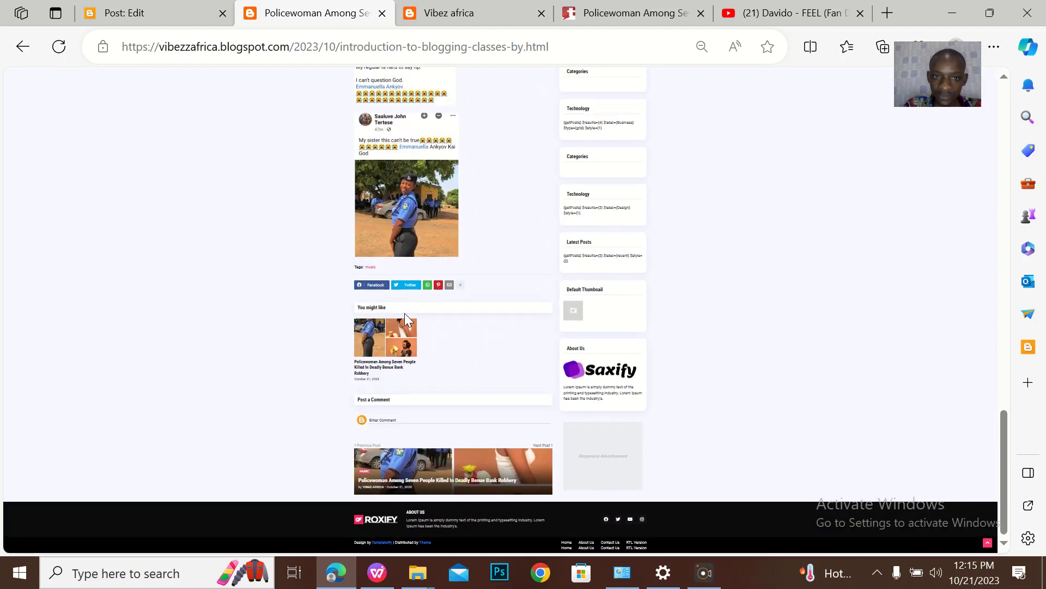
scroll(405, 316, "up", 4)
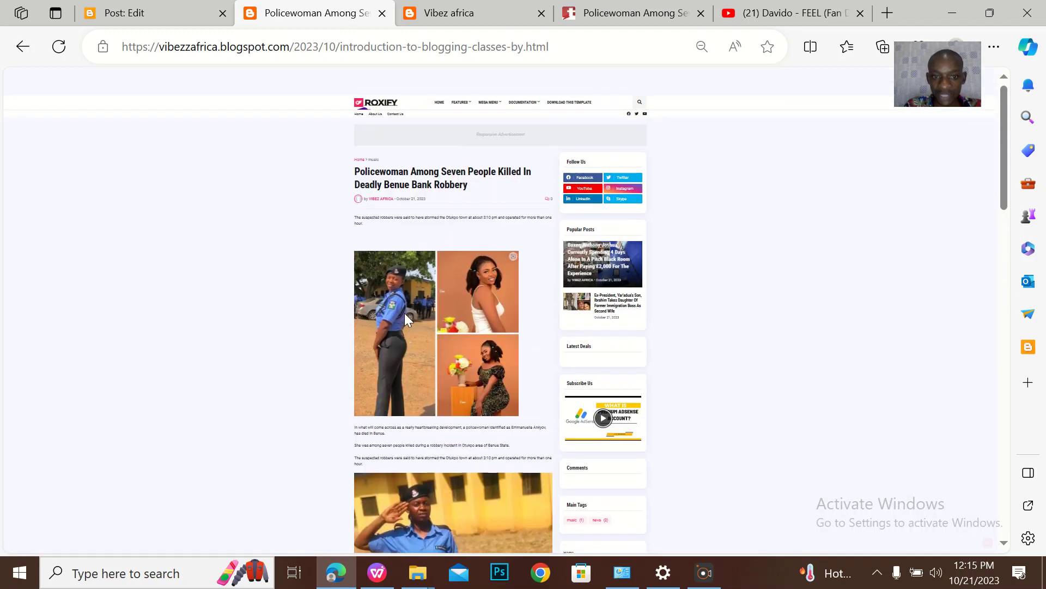
scroll(404, 312, "down", 5)
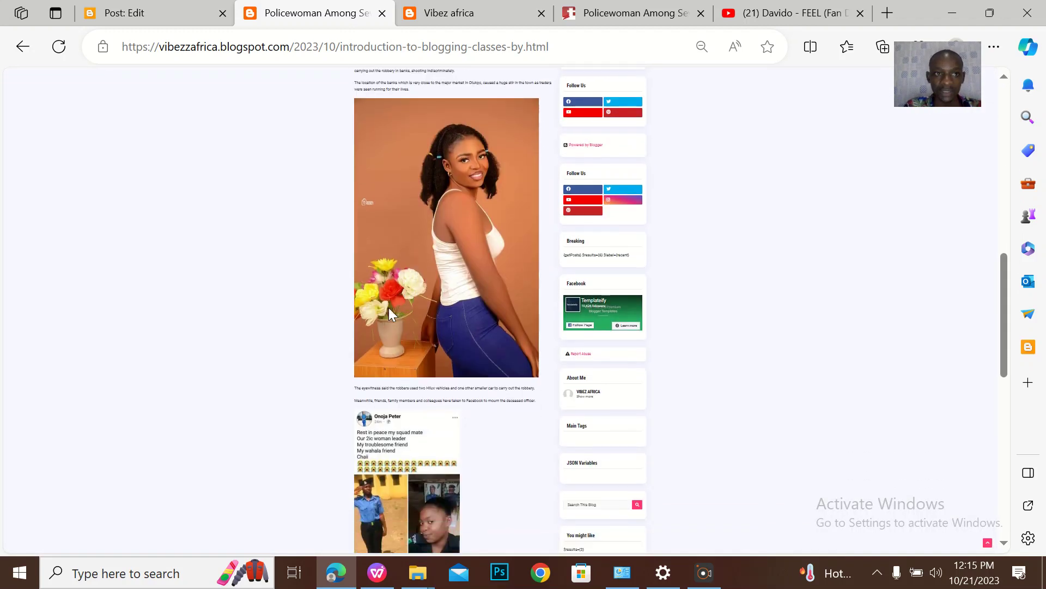
left_click(146, 11)
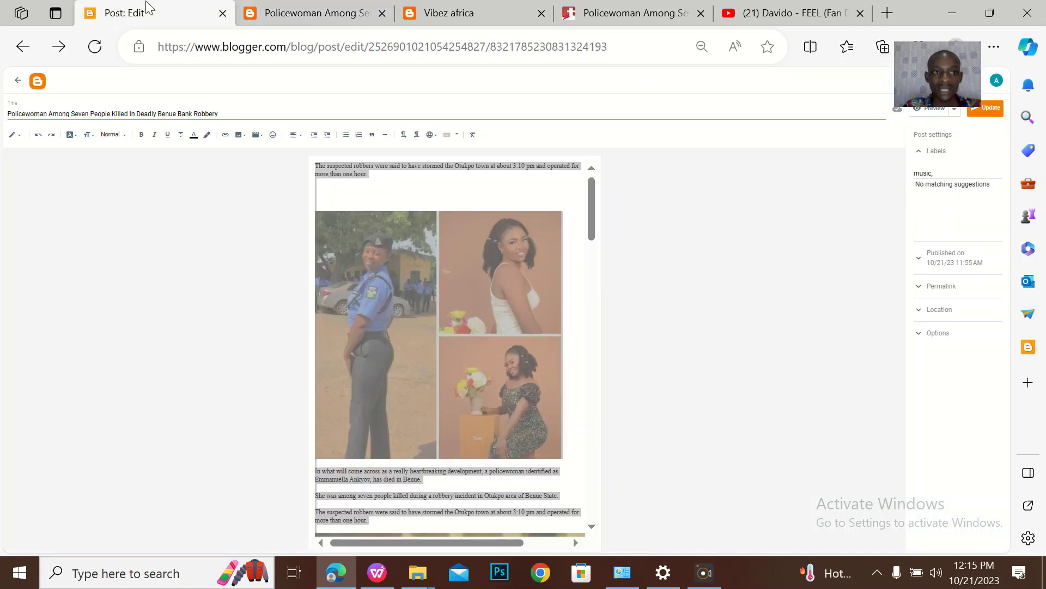
left_click(18, 81)
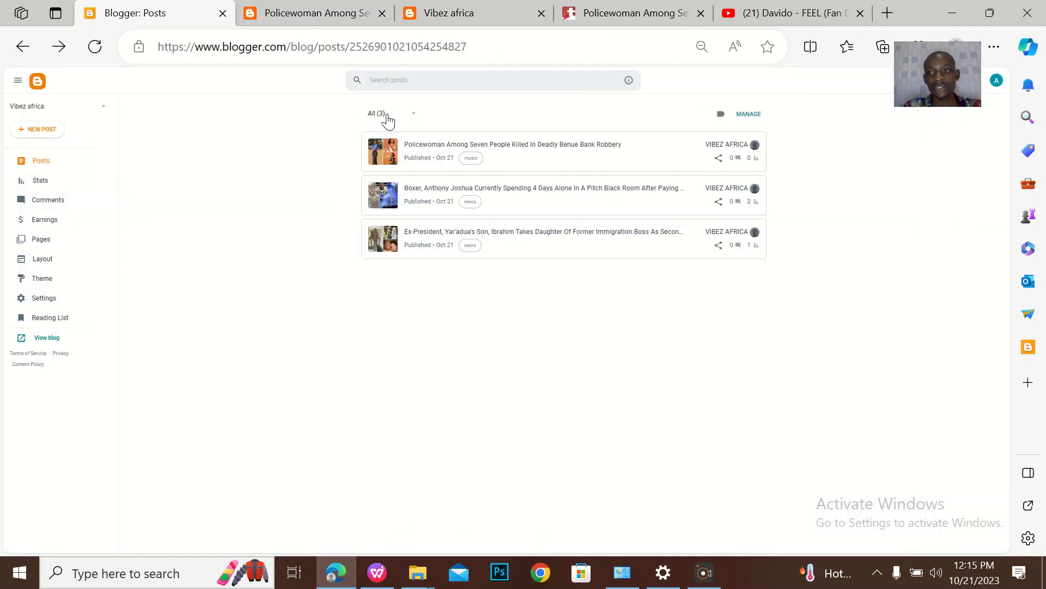